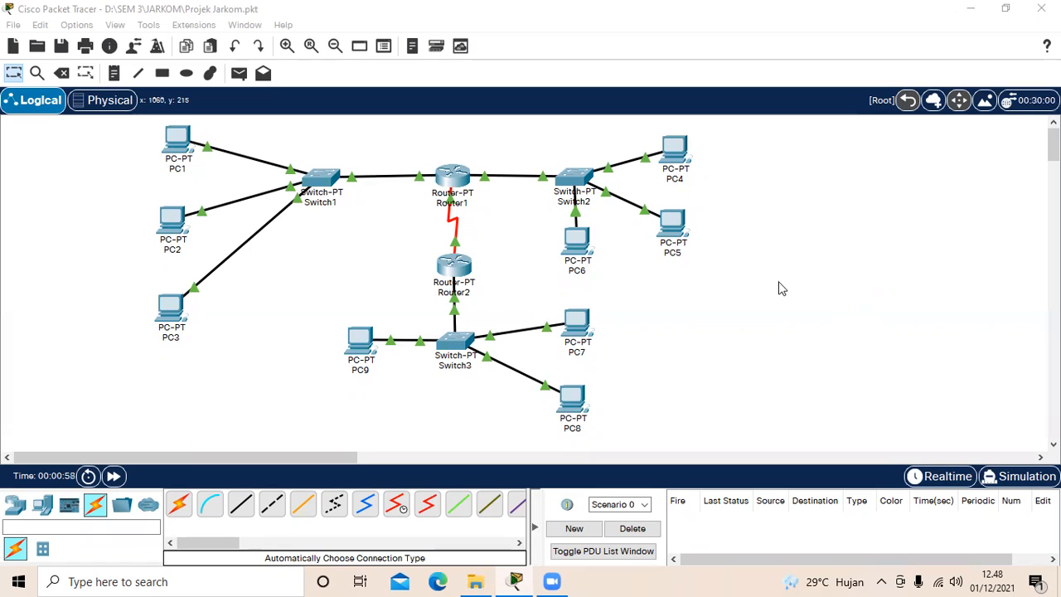
# Step: Move PC6 slightly farther down below Switch2 in the topology
pyautogui.click(582, 247)
pyautogui.moveTo(582, 247); pyautogui.dragTo(582, 258)
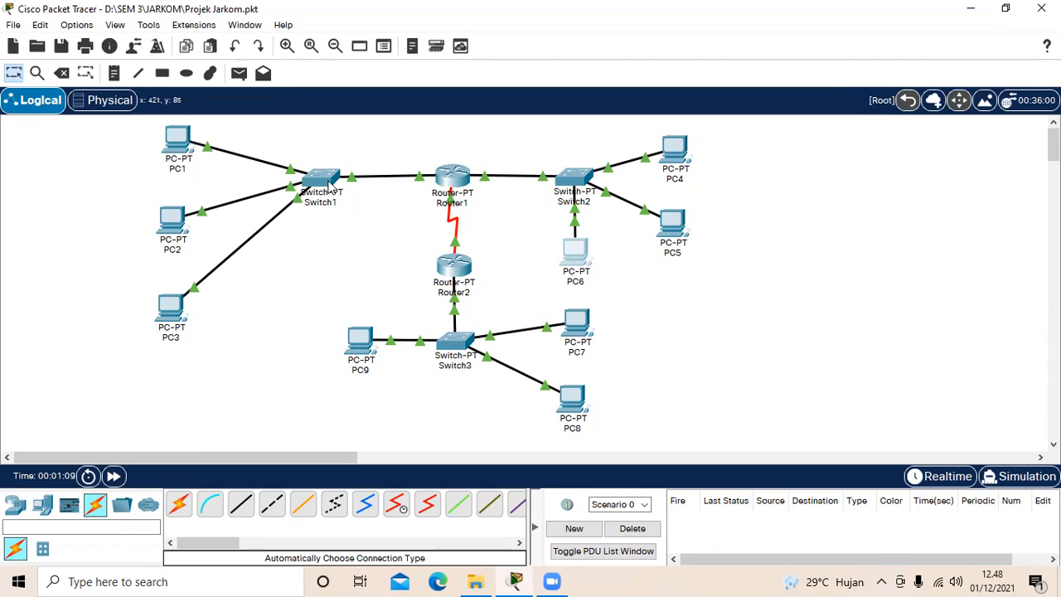
# Step: Open Router1's configuration and examine the IPv4 address and subnet mask of interface FastEthernet0/0
pyautogui.moveTo(330, 184)
pyautogui.click(452, 183)
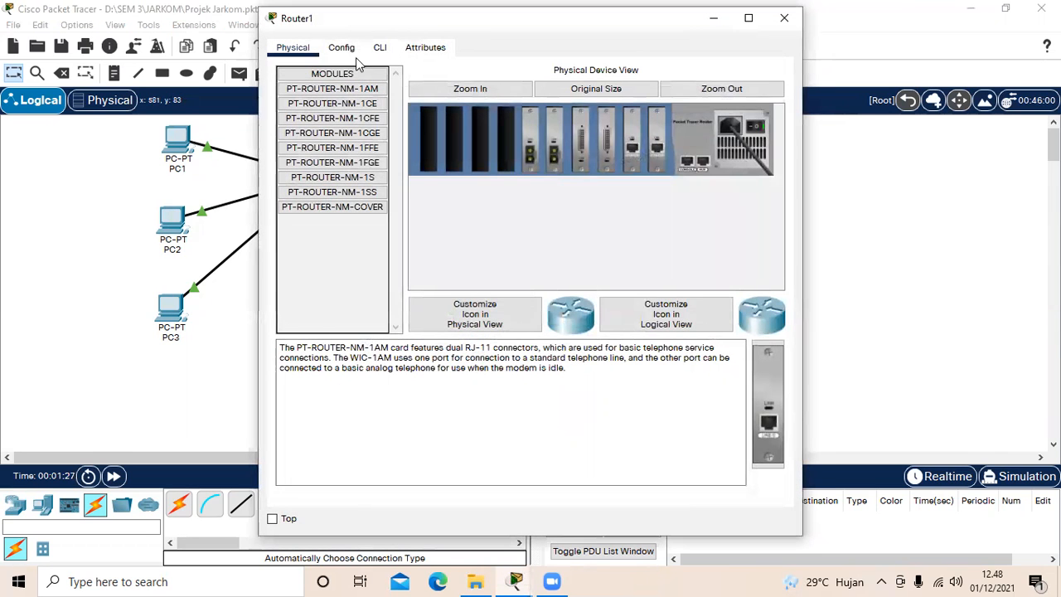
pyautogui.click(355, 51)
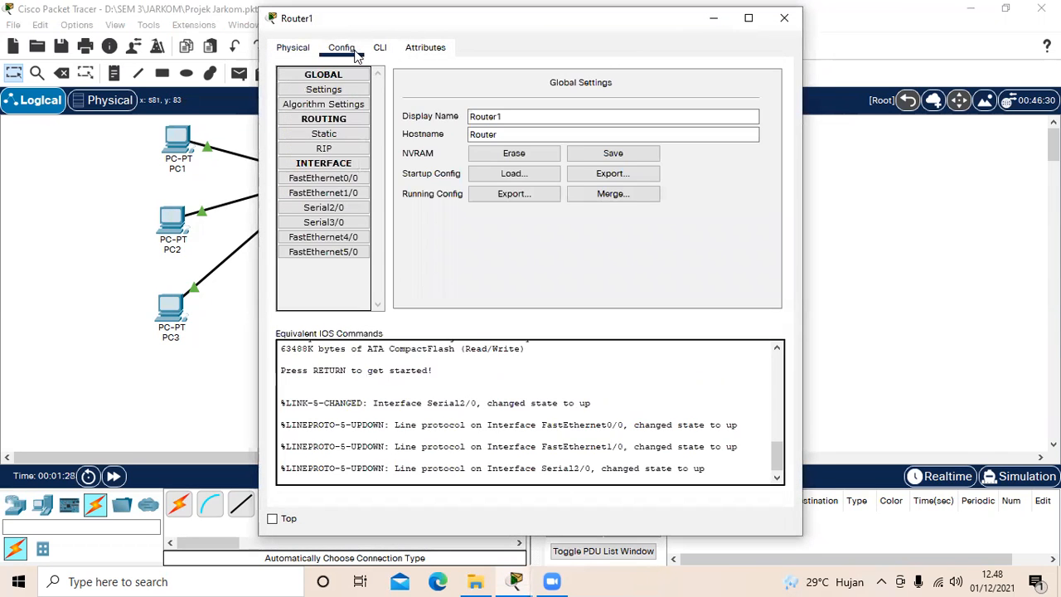
pyautogui.click(359, 179)
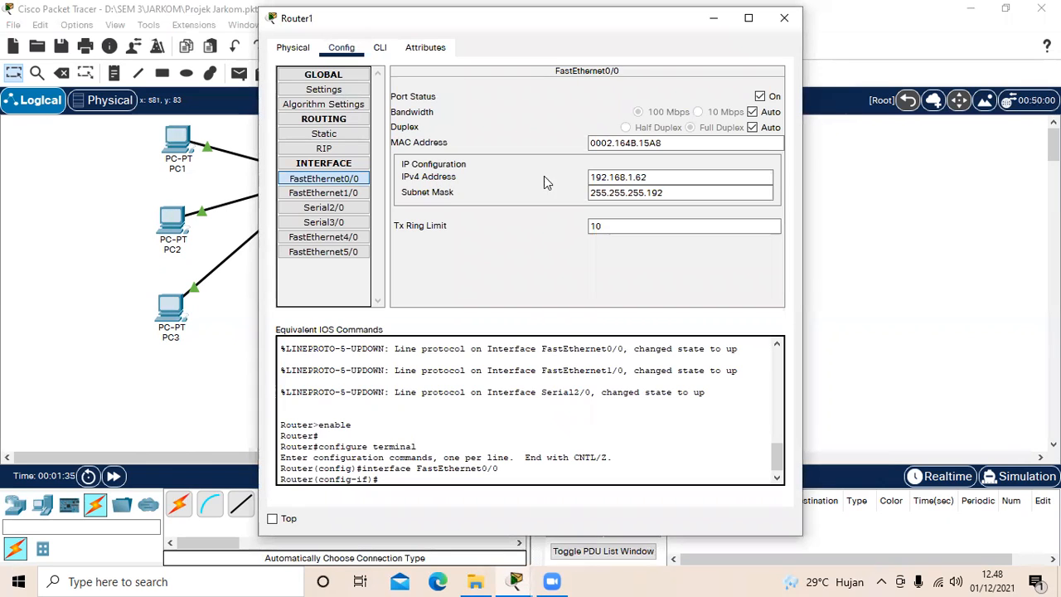
pyautogui.moveTo(590, 180); pyautogui.dragTo(655, 179)
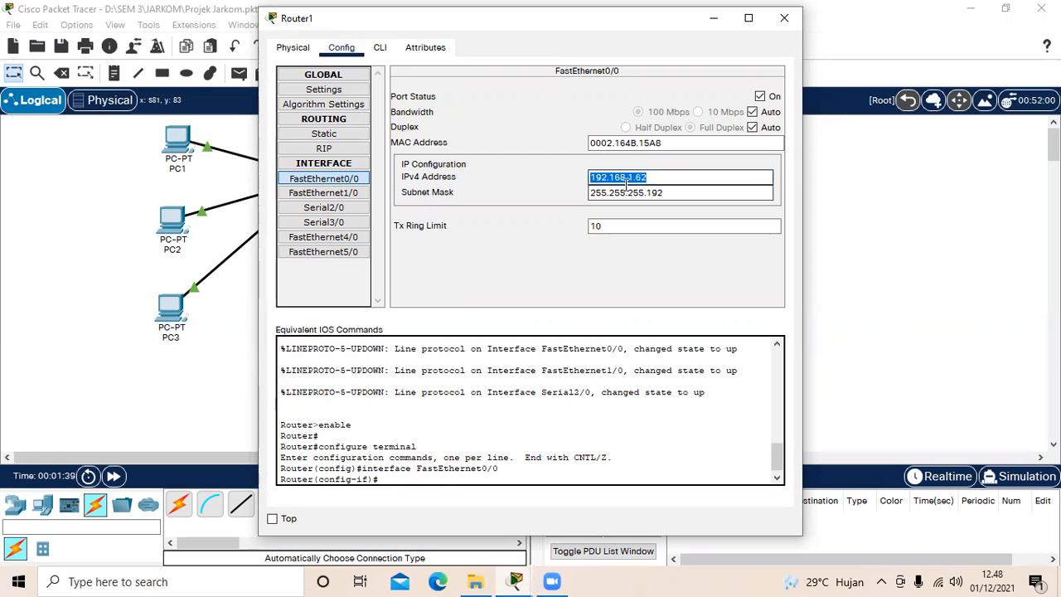
pyautogui.click(648, 190)
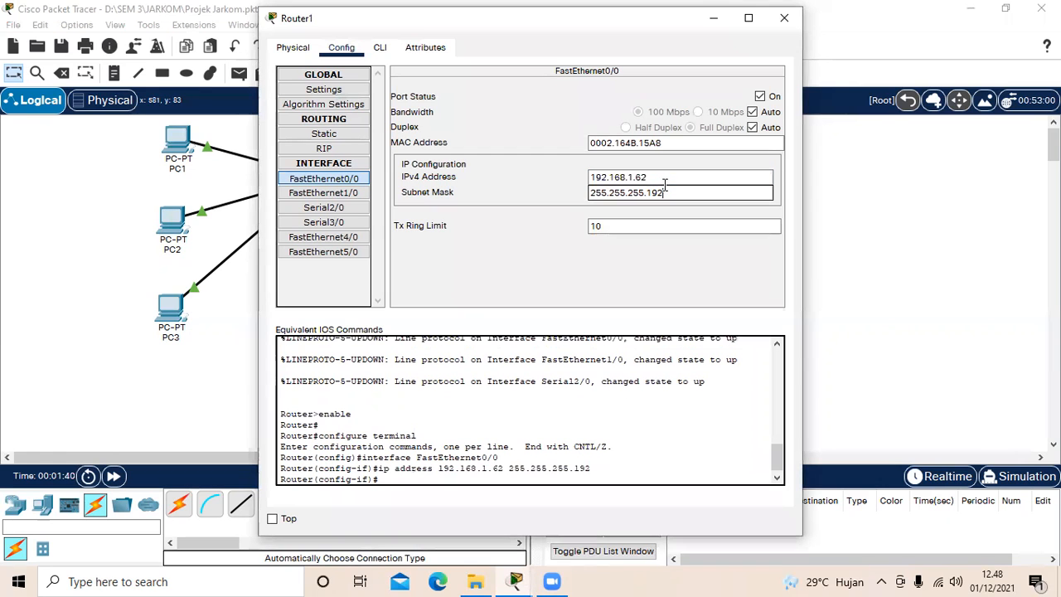
pyautogui.moveTo(595, 192); pyautogui.dragTo(670, 196)
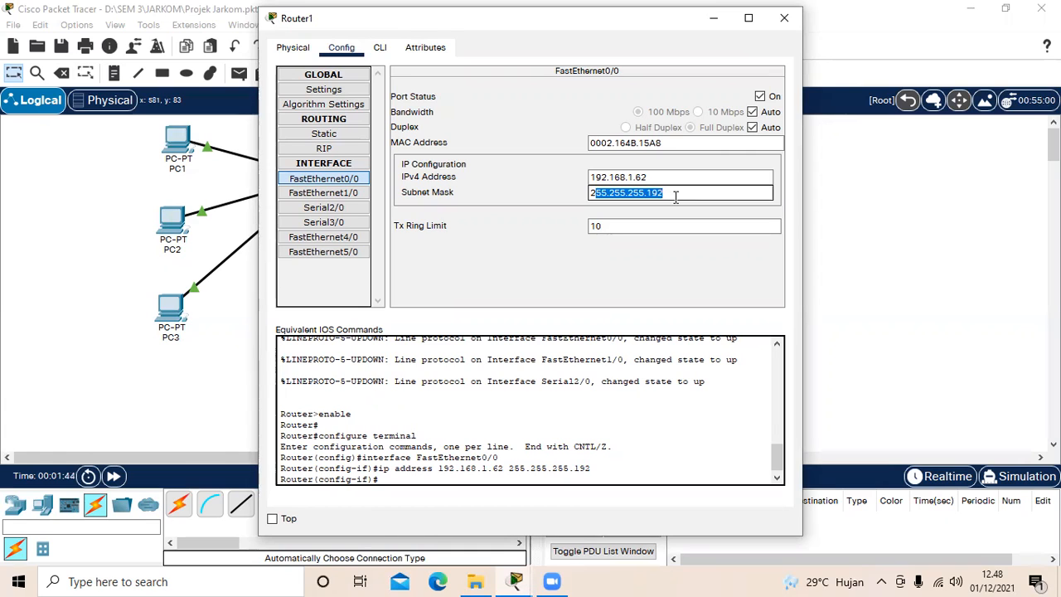
pyautogui.click(676, 196)
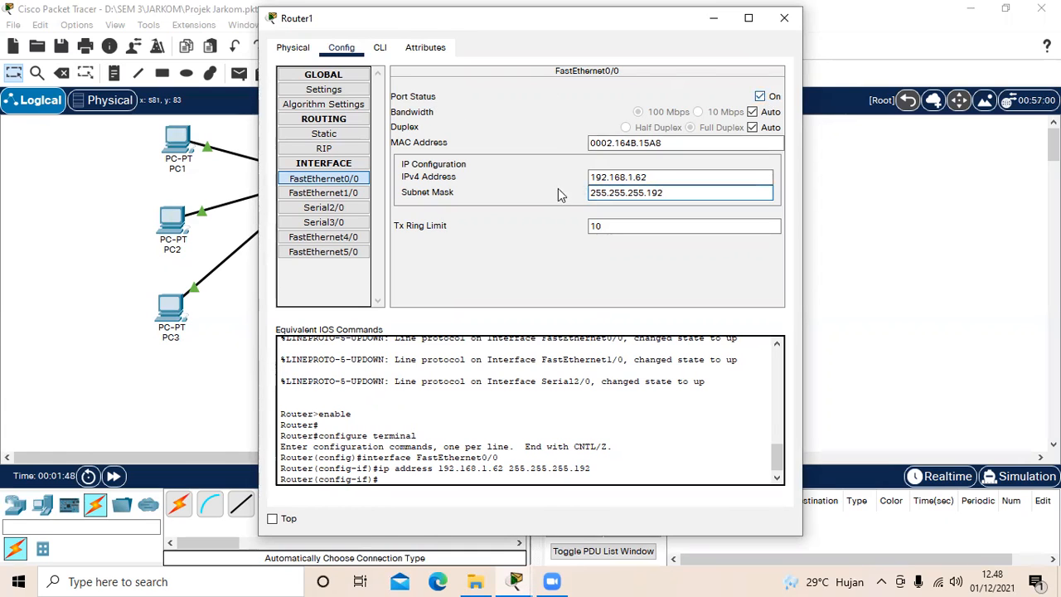
# Step: Review the IPv4 address and subnet mask of Router1's FastEthernet1/0 interface
pyautogui.click(364, 192)
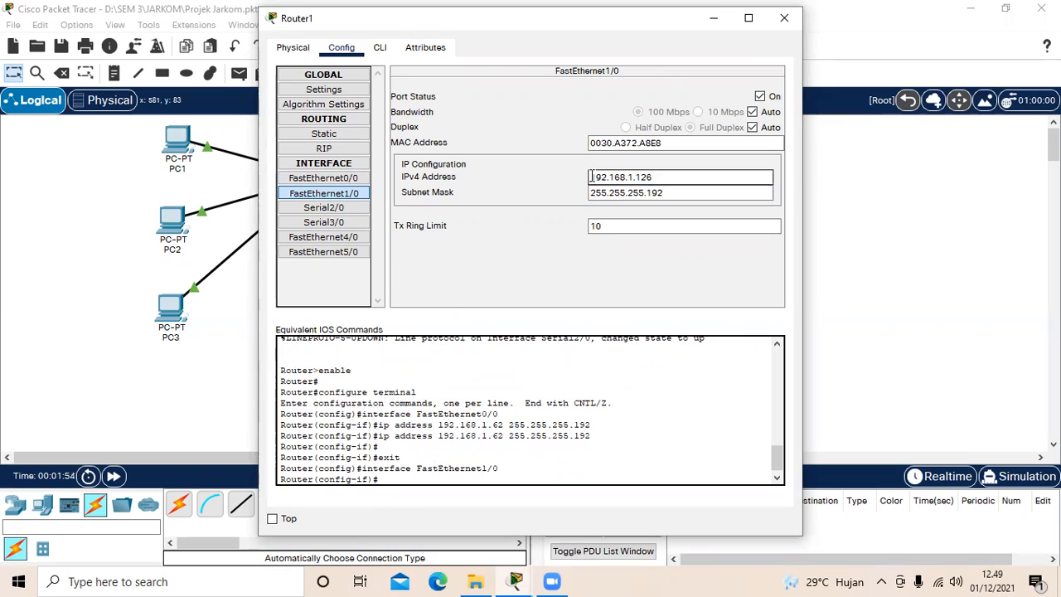
pyautogui.moveTo(592, 176); pyautogui.dragTo(663, 176)
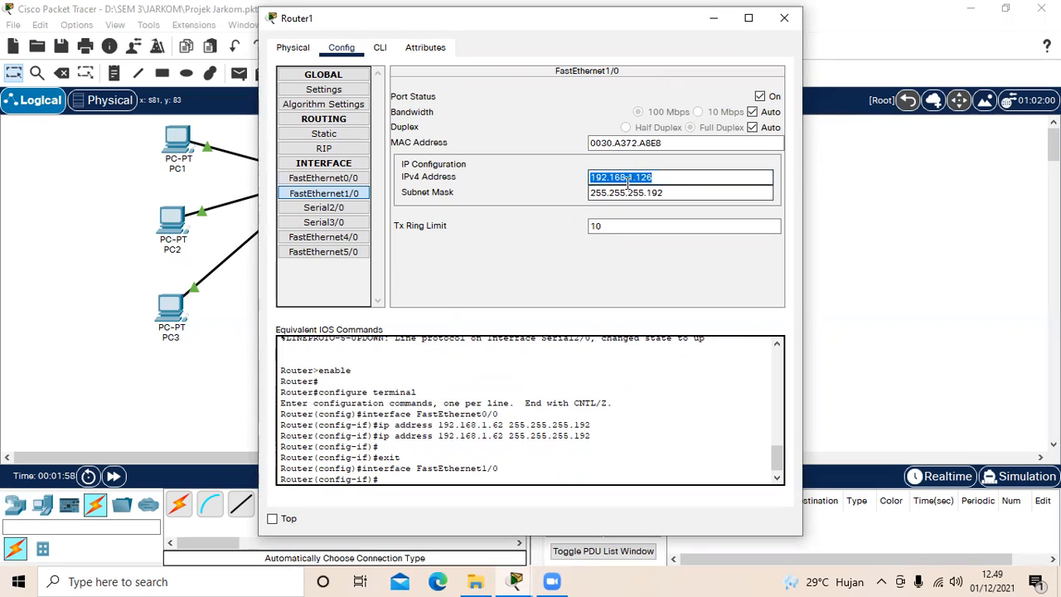
pyautogui.click(665, 181)
pyautogui.click(594, 192)
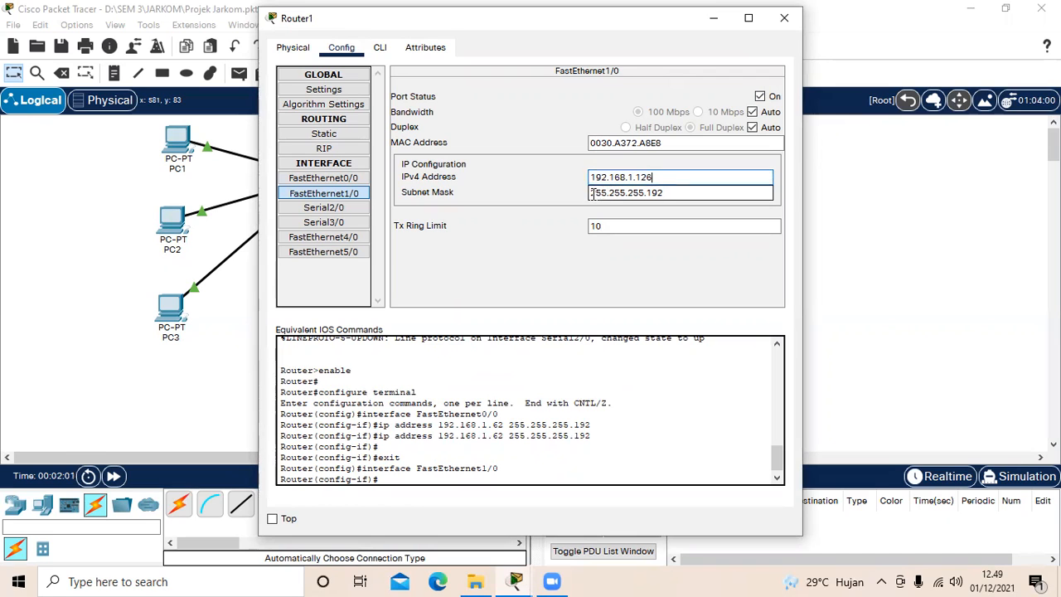
pyautogui.moveTo(594, 193); pyautogui.dragTo(691, 194)
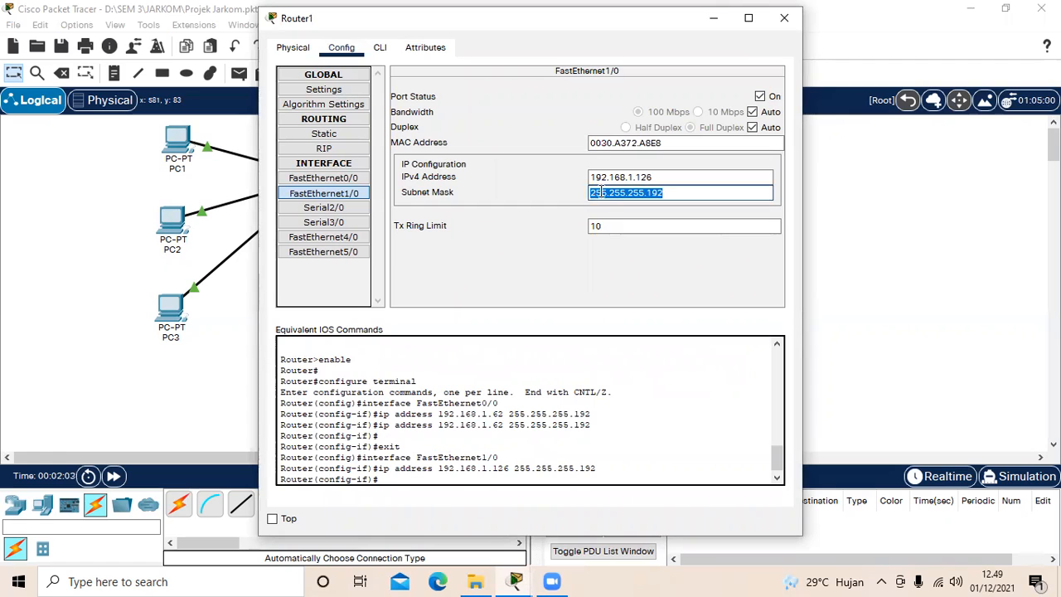
pyautogui.click(684, 192)
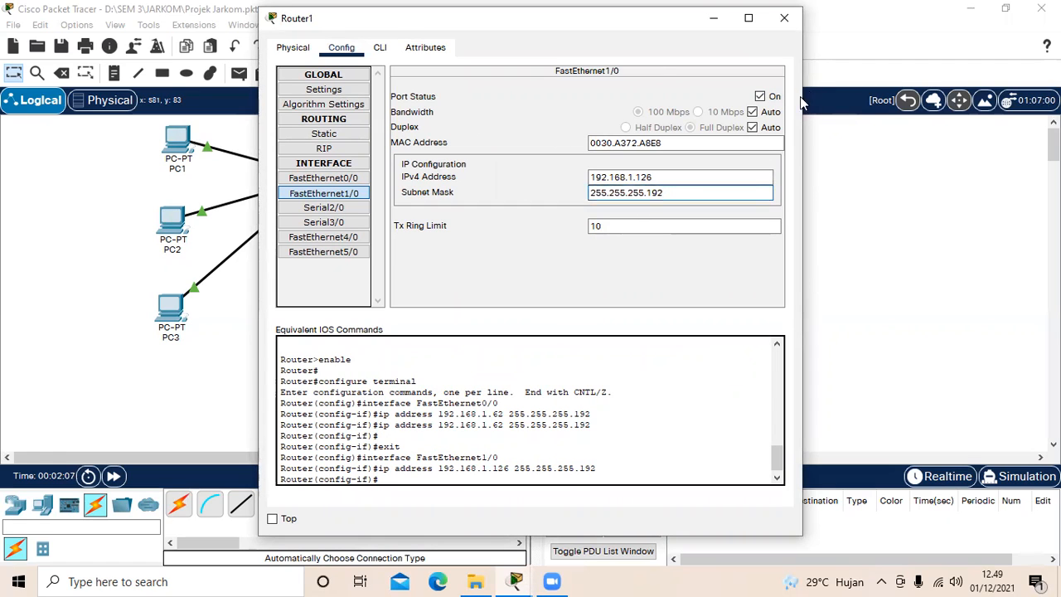
# Step: Check the IPv4 address and subnet mask of Router1's Serial2/0 interface, and close the router's window
pyautogui.click(355, 212)
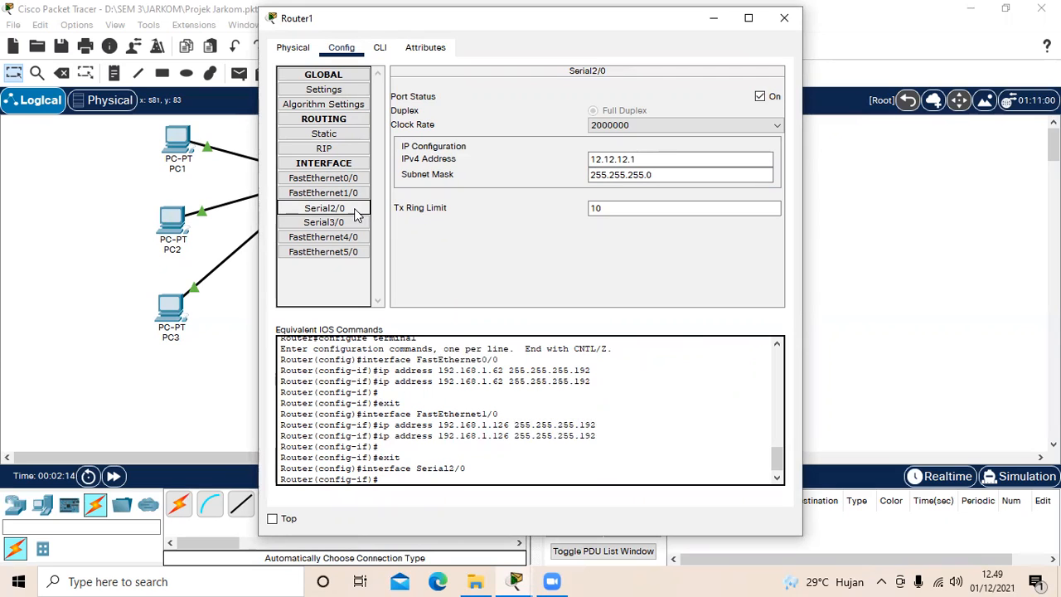
pyautogui.moveTo(593, 159); pyautogui.dragTo(634, 160)
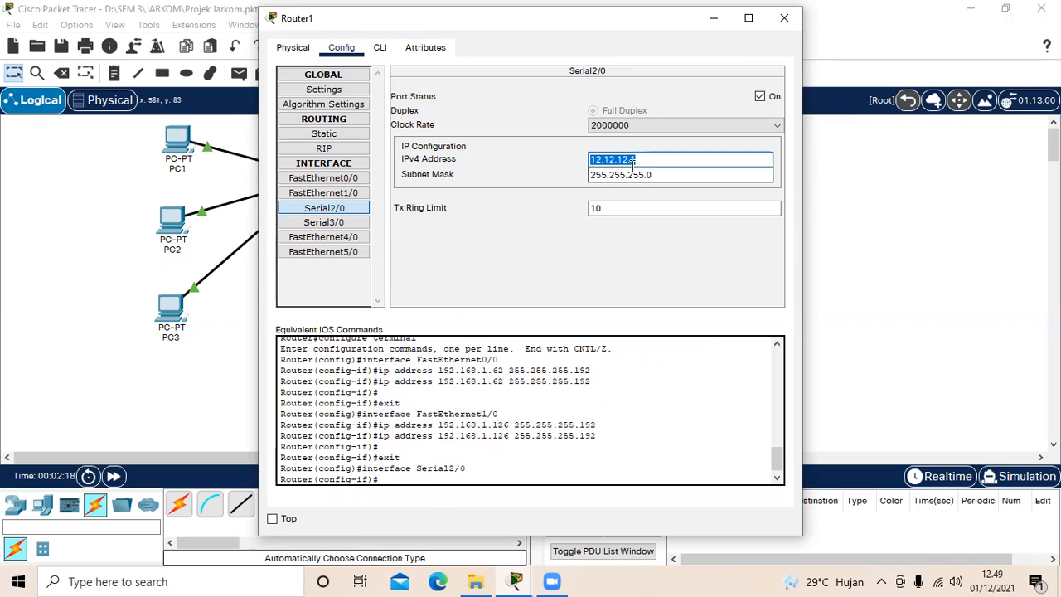
pyautogui.click(653, 159)
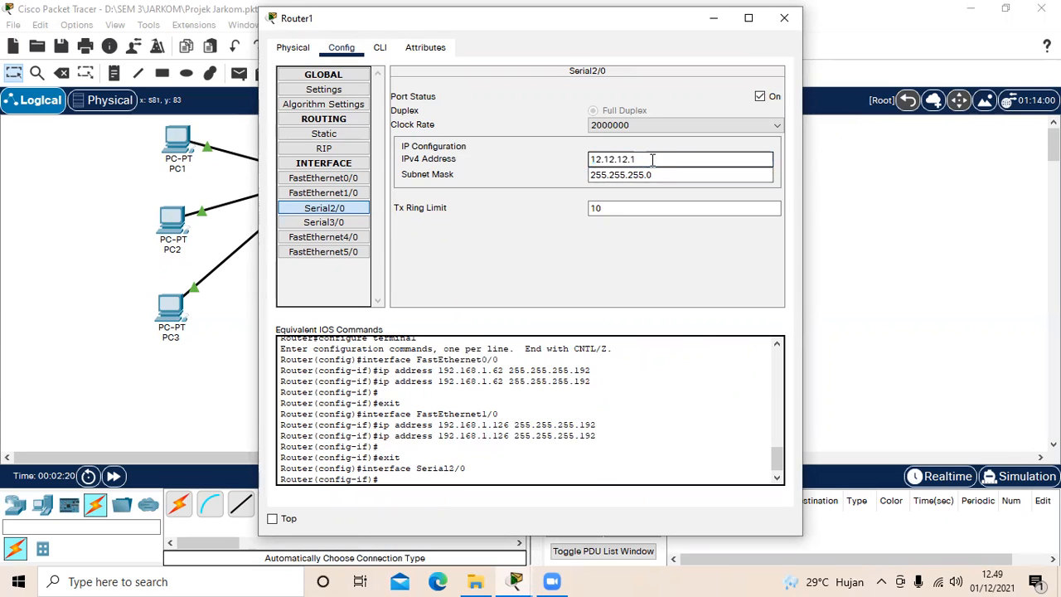
pyautogui.moveTo(590, 175); pyautogui.dragTo(678, 175)
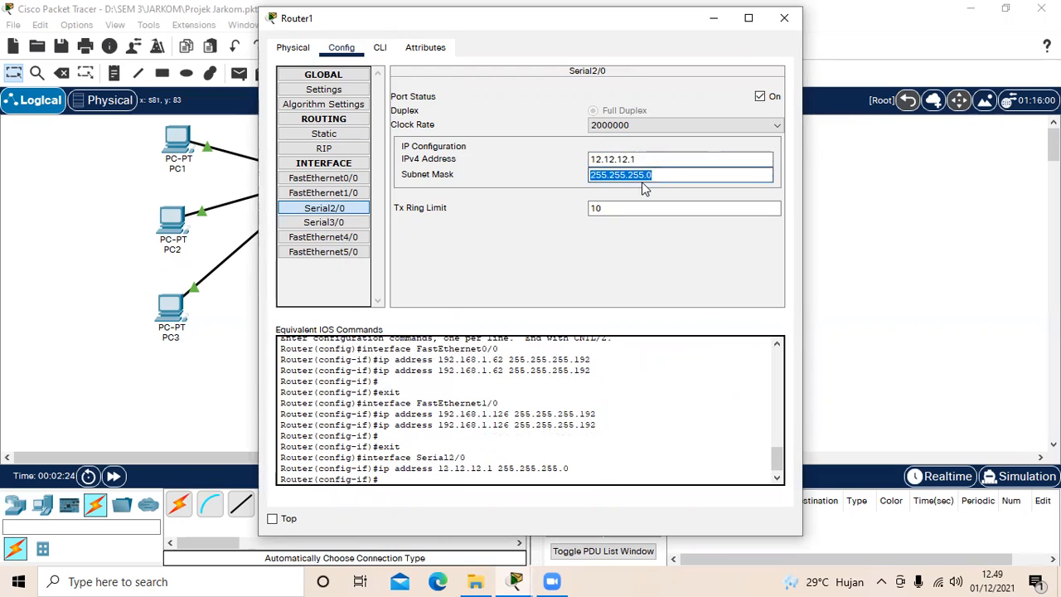
pyautogui.click(672, 176)
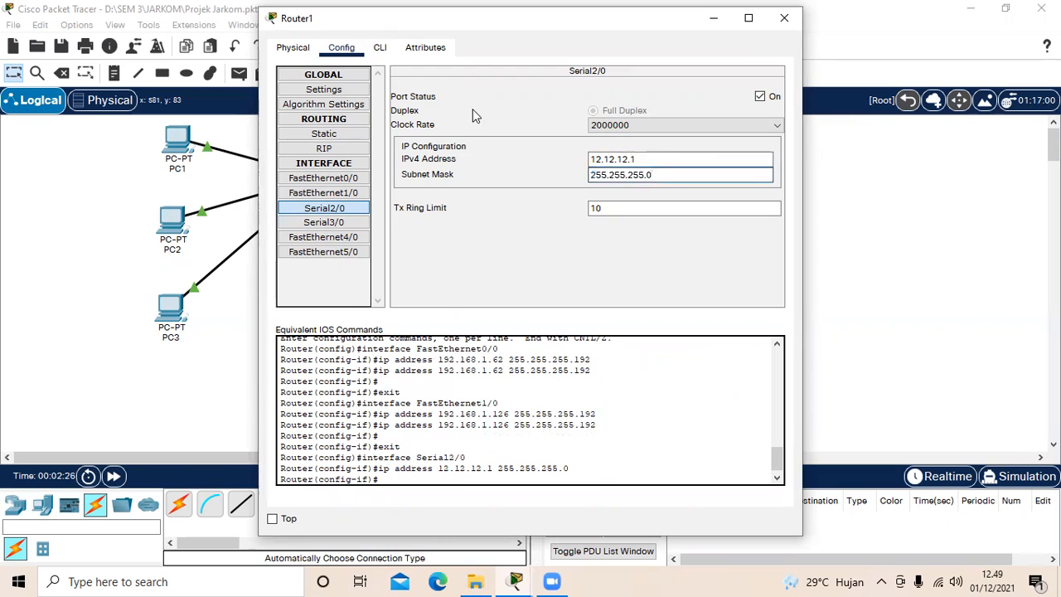
pyautogui.click(786, 28)
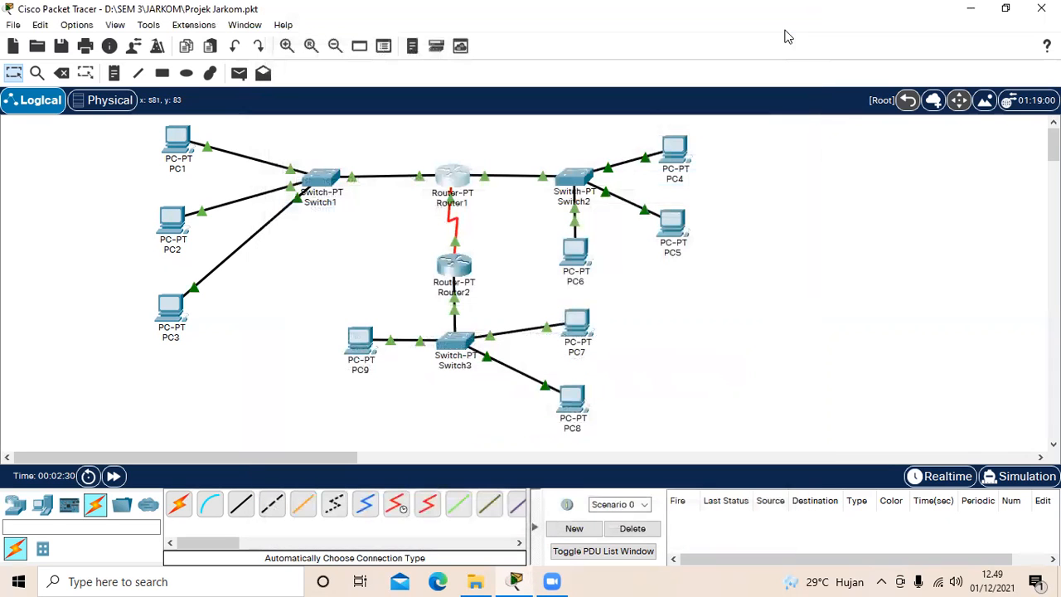
# Step: Open Router2's configuration and examine the IPv4 address and subnet mask of interface FastEthernet0/0
pyautogui.click(471, 269)
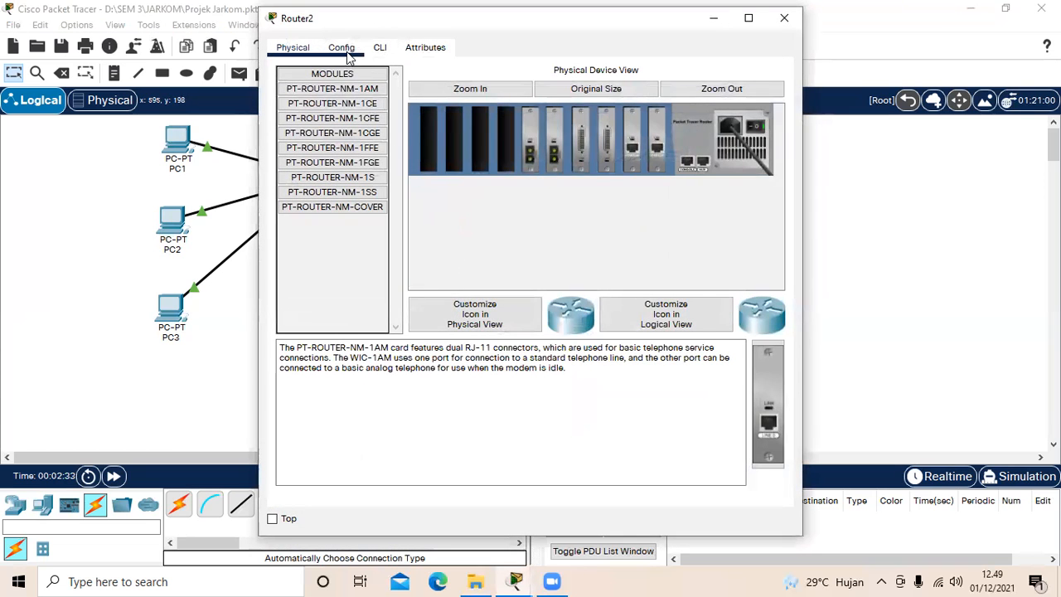
pyautogui.click(347, 52)
pyautogui.click(340, 179)
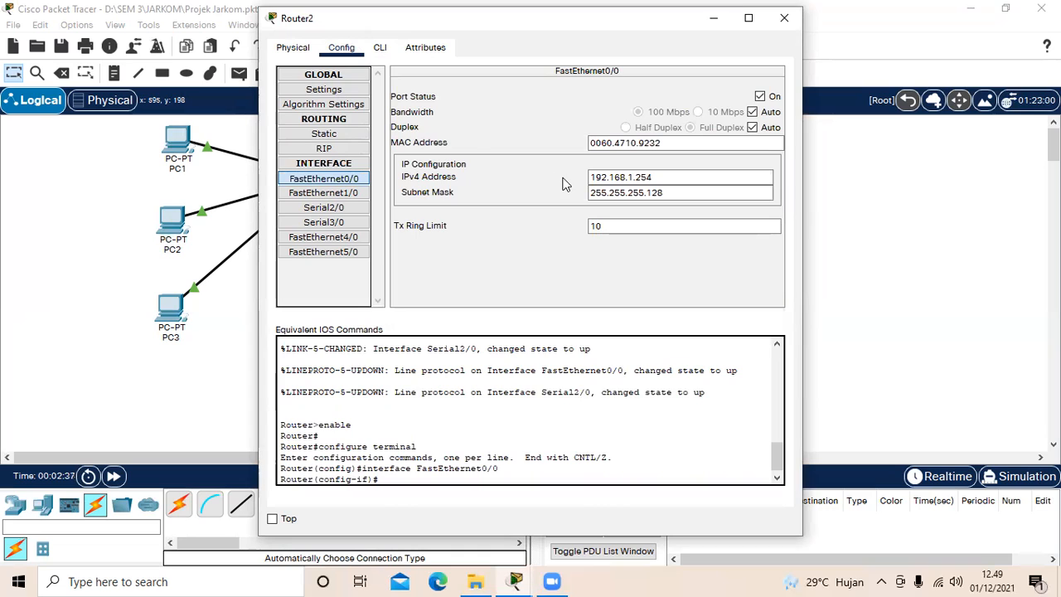
pyautogui.moveTo(591, 177); pyautogui.dragTo(659, 183)
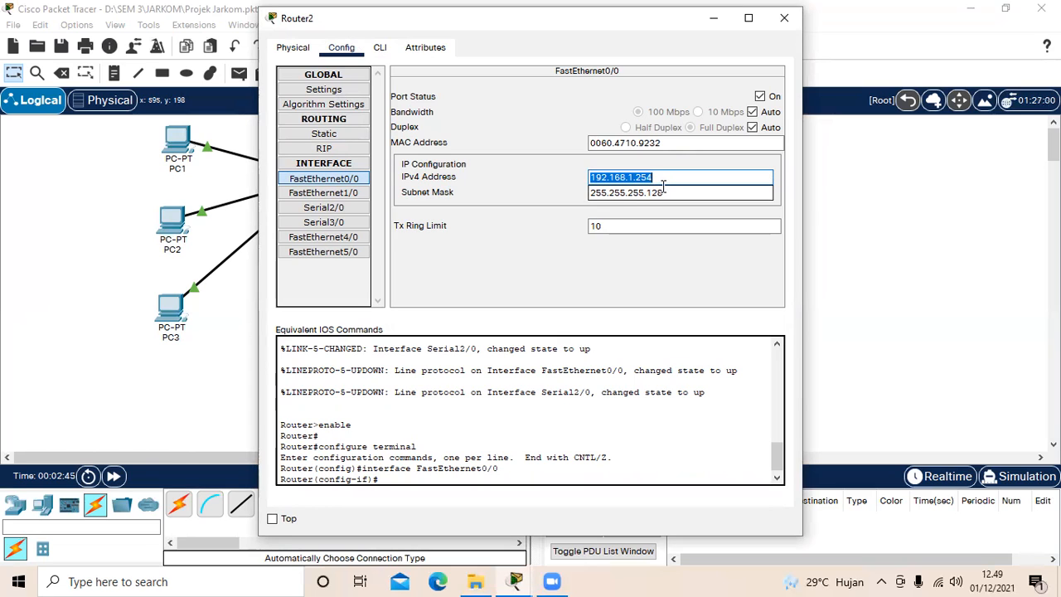
pyautogui.moveTo(594, 197); pyautogui.dragTo(668, 196)
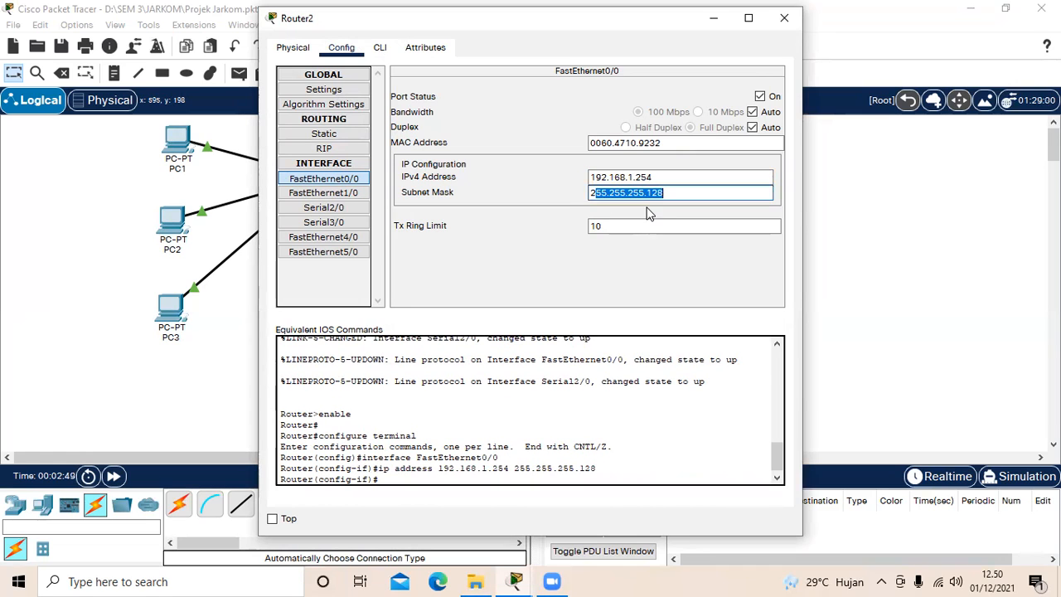
pyautogui.click(669, 196)
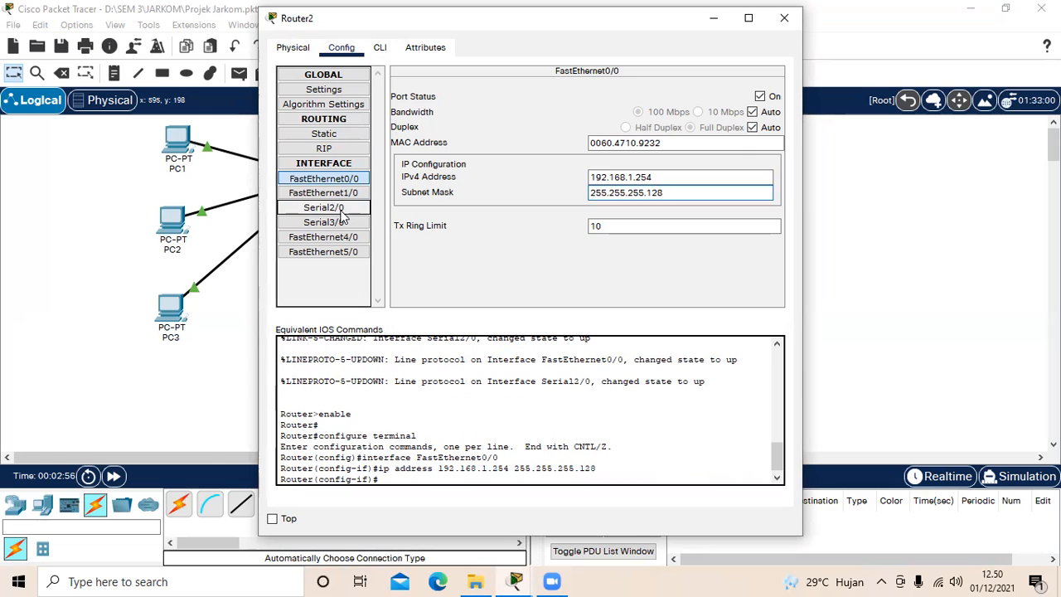
# Step: Check Router2's FastEthernet1/0 and Serial2/0 interface settings, including the serial IPv4 address and subnet mask, and close the router's window
pyautogui.click(342, 194)
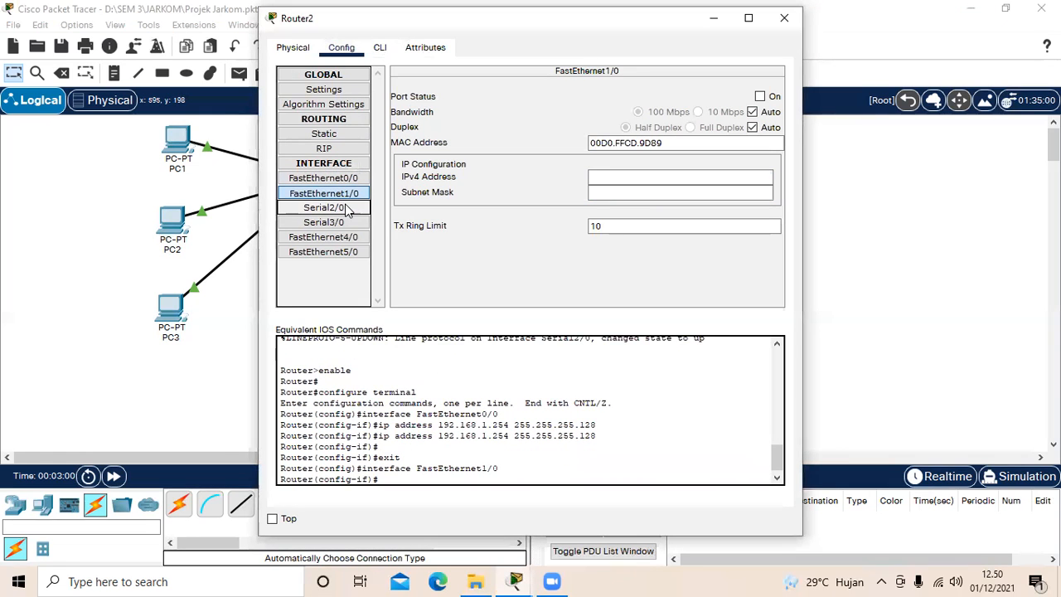
pyautogui.click(347, 211)
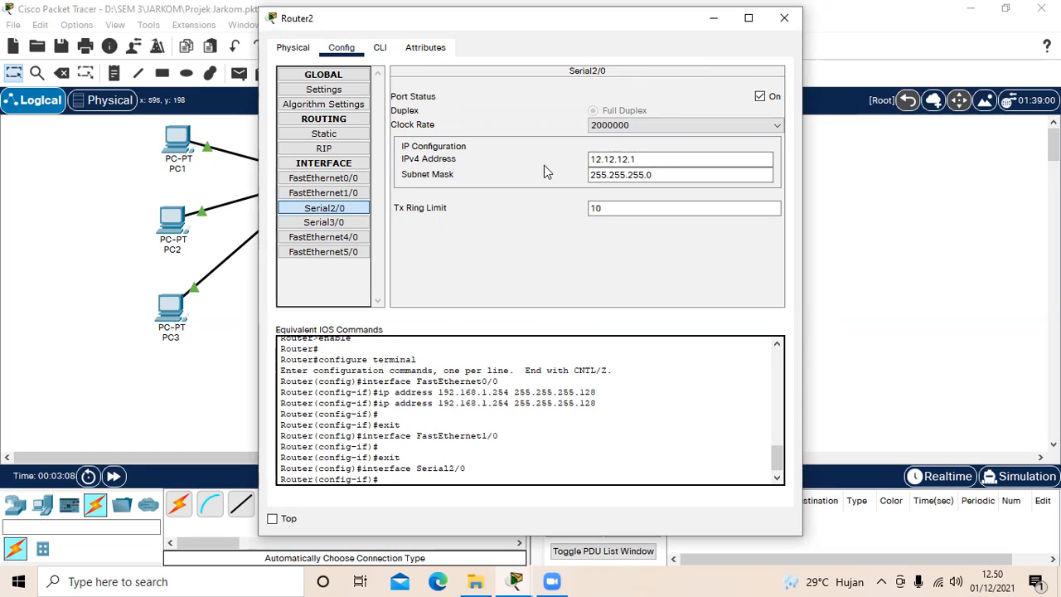
pyautogui.moveTo(588, 158); pyautogui.dragTo(637, 159)
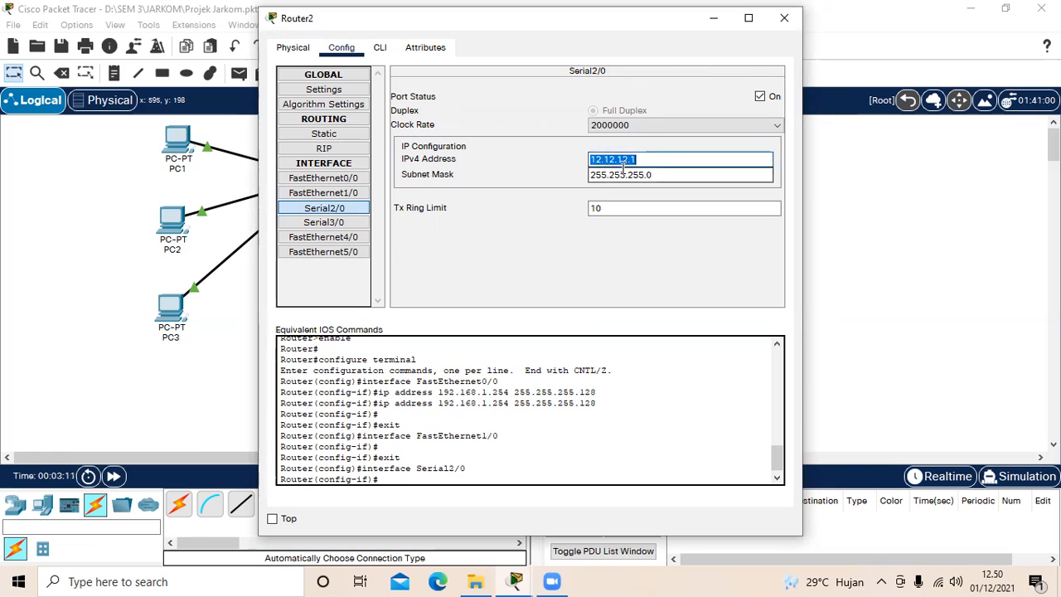
pyautogui.click(645, 161)
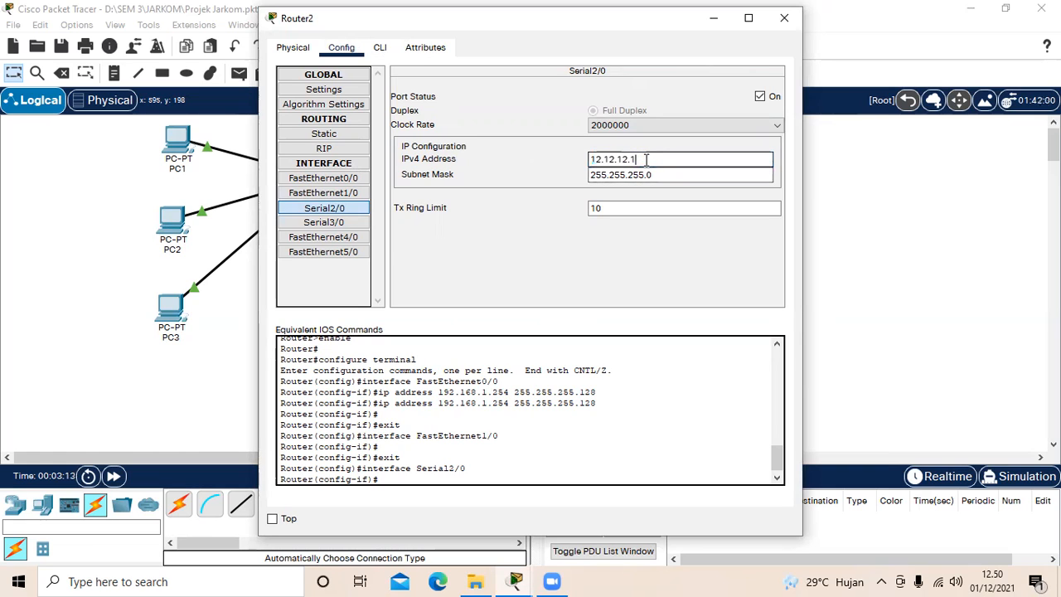
pyautogui.click(592, 175)
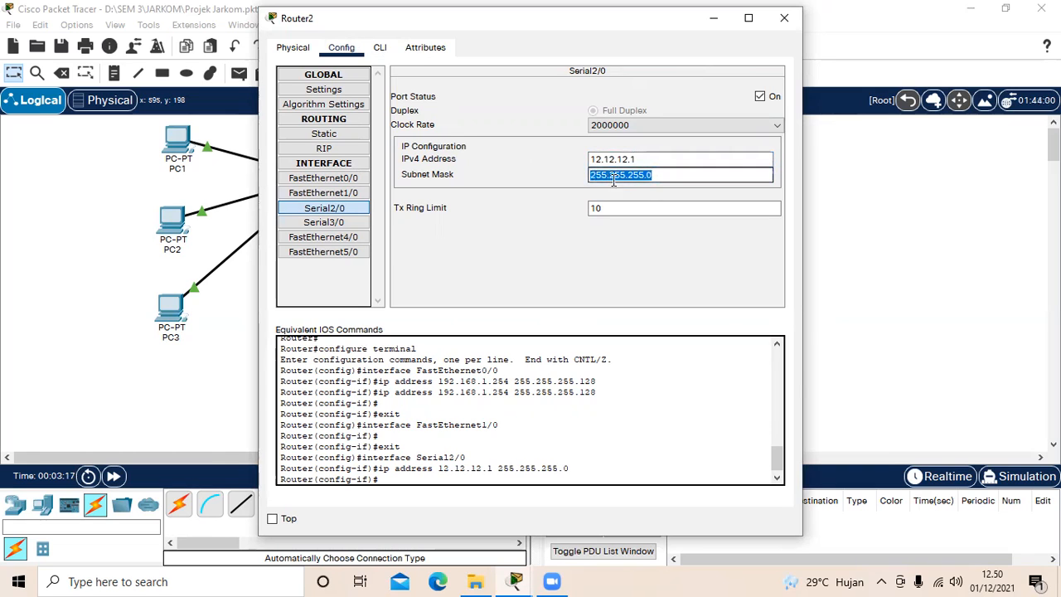
pyautogui.click(672, 180)
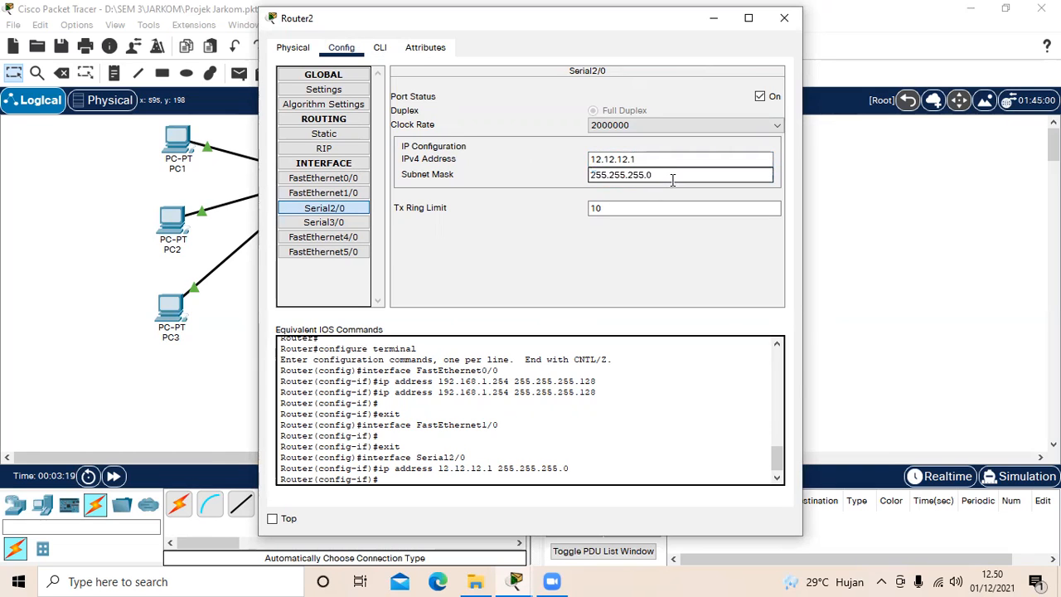
pyautogui.click(782, 25)
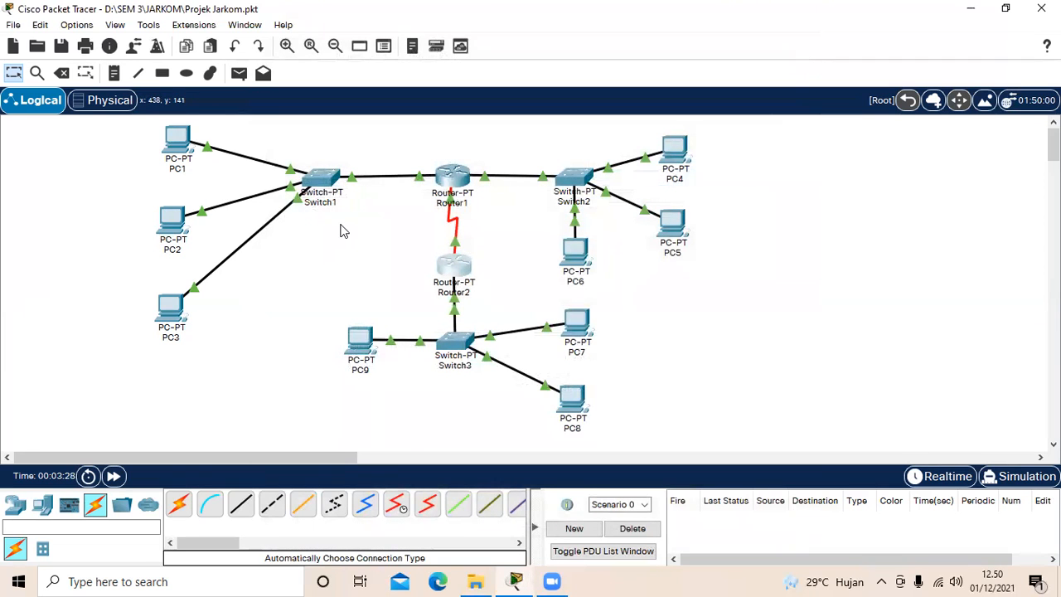
# Step: Review PC1's IPv4 address, subnet mask and default gateway in its IP configuration, and close the PC's window
pyautogui.click(179, 143)
pyautogui.click(400, 50)
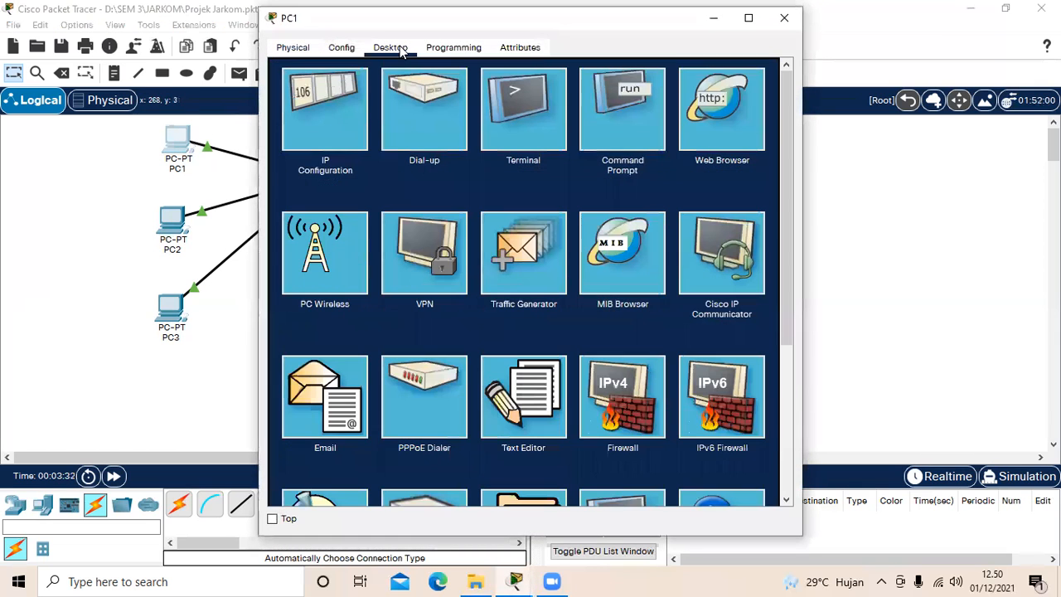
pyautogui.click(307, 115)
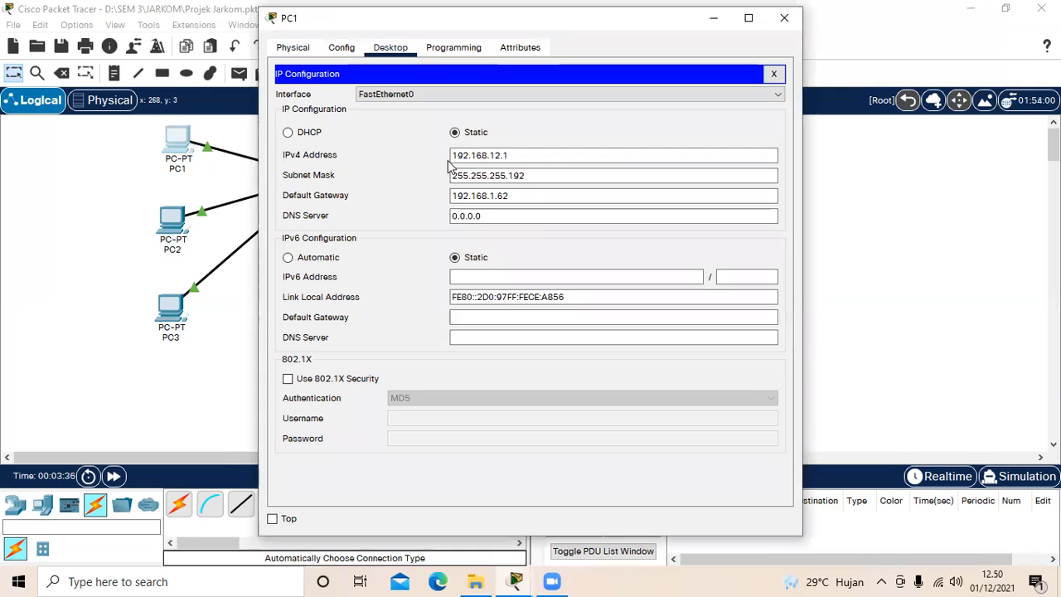
pyautogui.moveTo(451, 156); pyautogui.dragTo(539, 156)
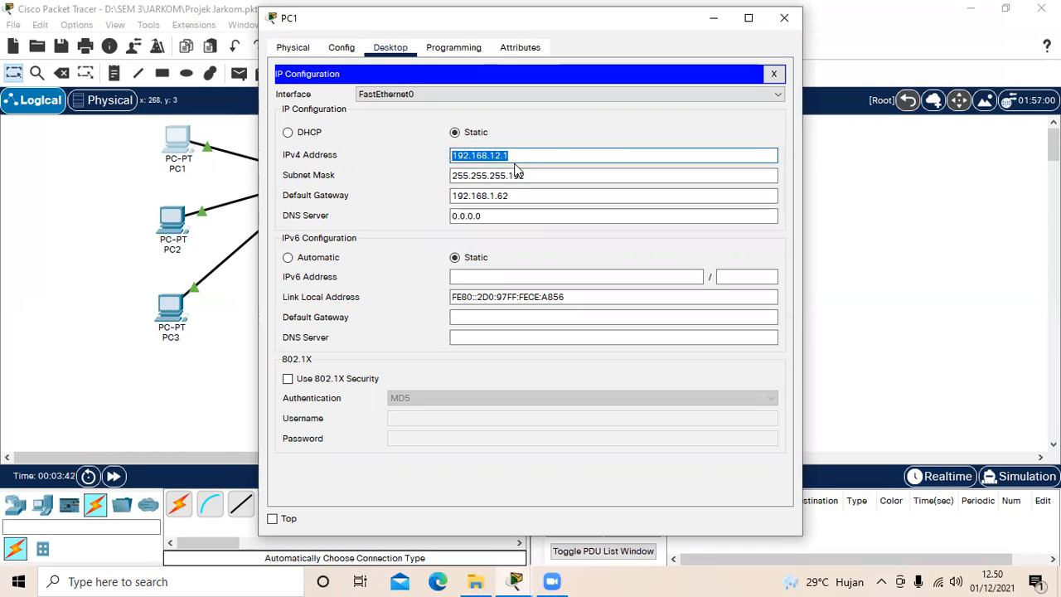
pyautogui.click(509, 155)
pyautogui.click(454, 176)
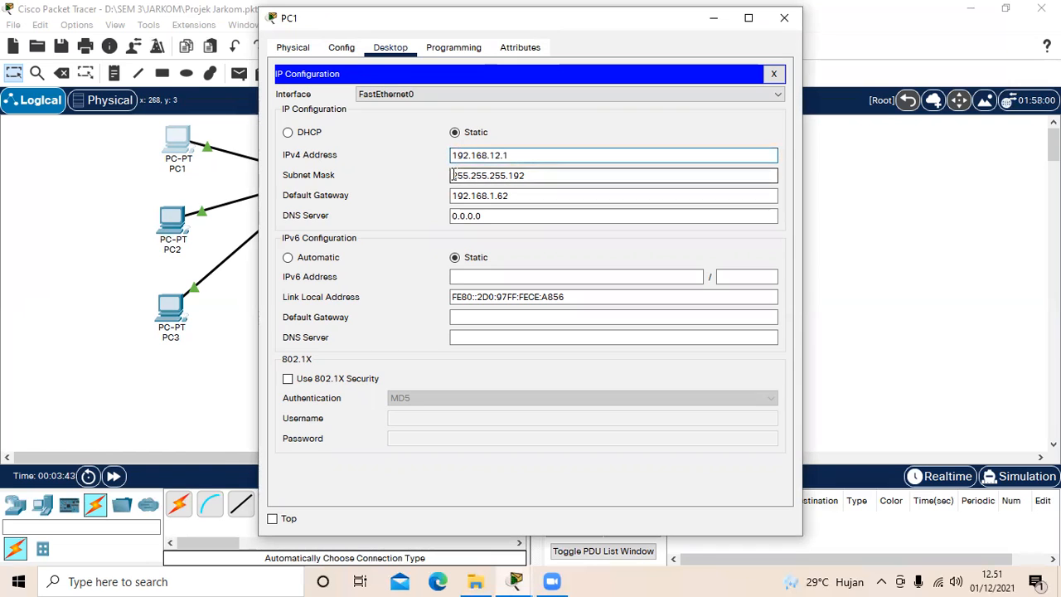
pyautogui.moveTo(454, 176); pyautogui.dragTo(537, 190)
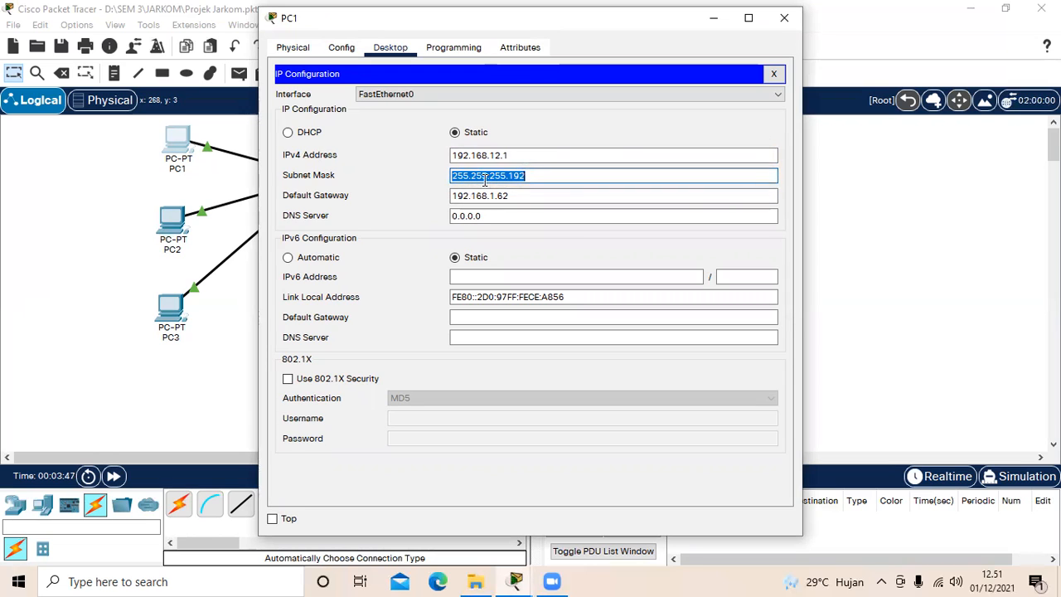
pyautogui.click(544, 176)
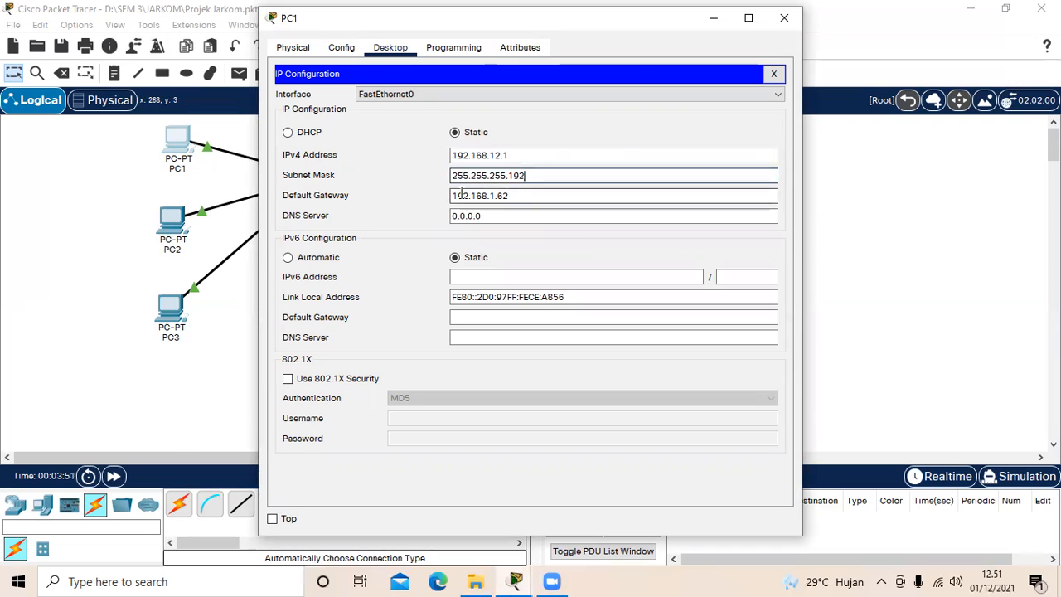
pyautogui.moveTo(452, 196); pyautogui.dragTo(516, 196)
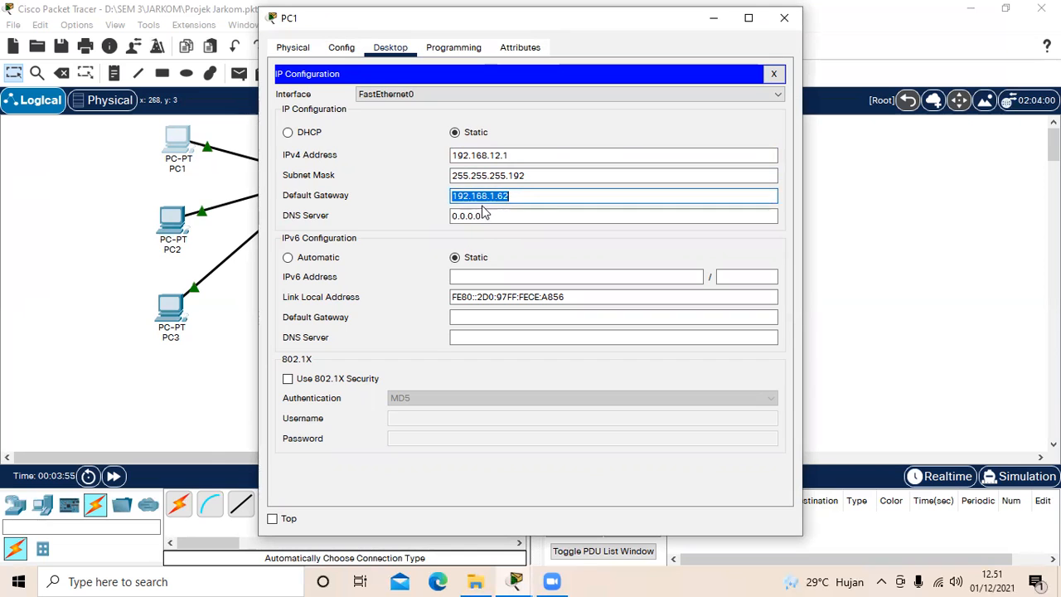
pyautogui.click(558, 194)
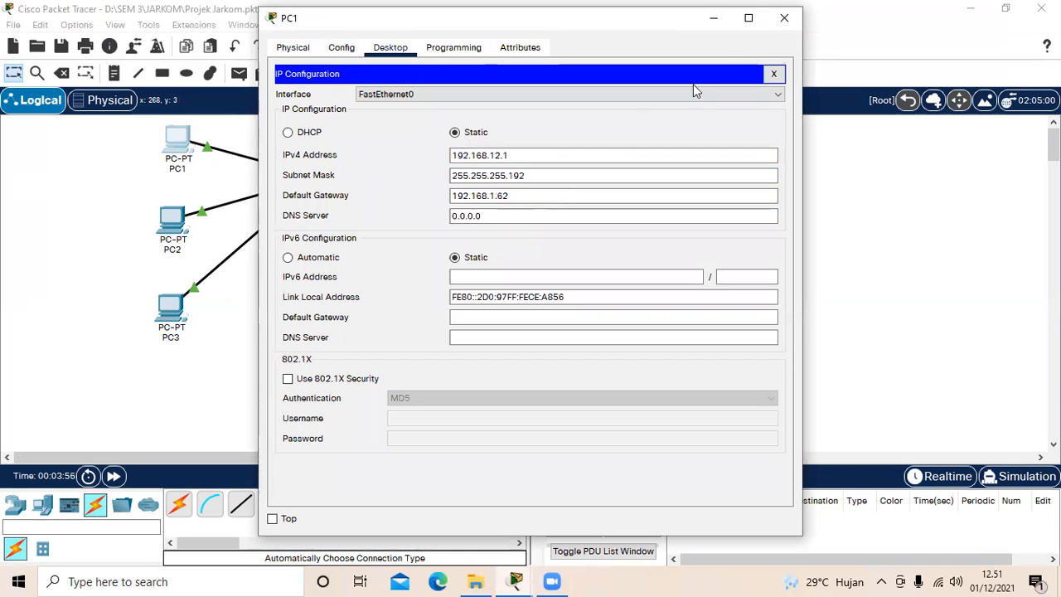
pyautogui.click(785, 17)
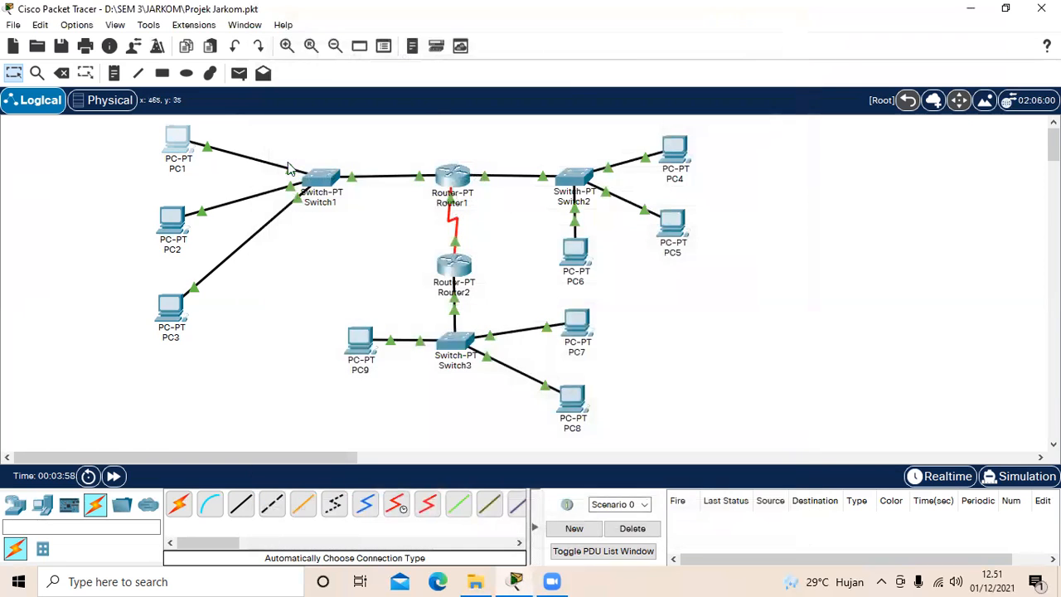
# Step: Open PC2's IP configuration, check its IPv4 address, subnet mask and default gateway, and close the window
pyautogui.click(181, 218)
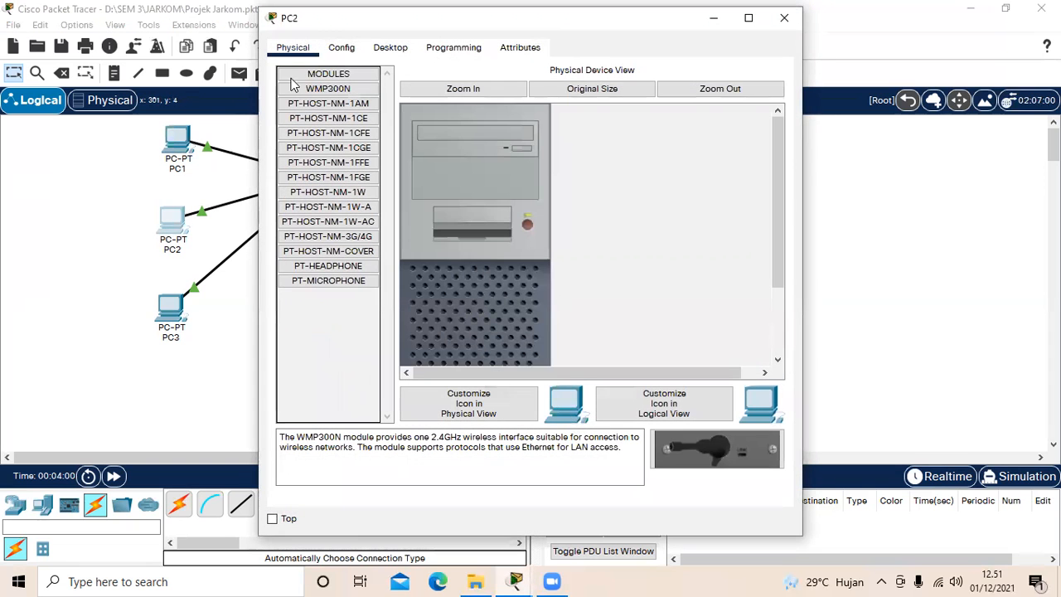
pyautogui.click(389, 49)
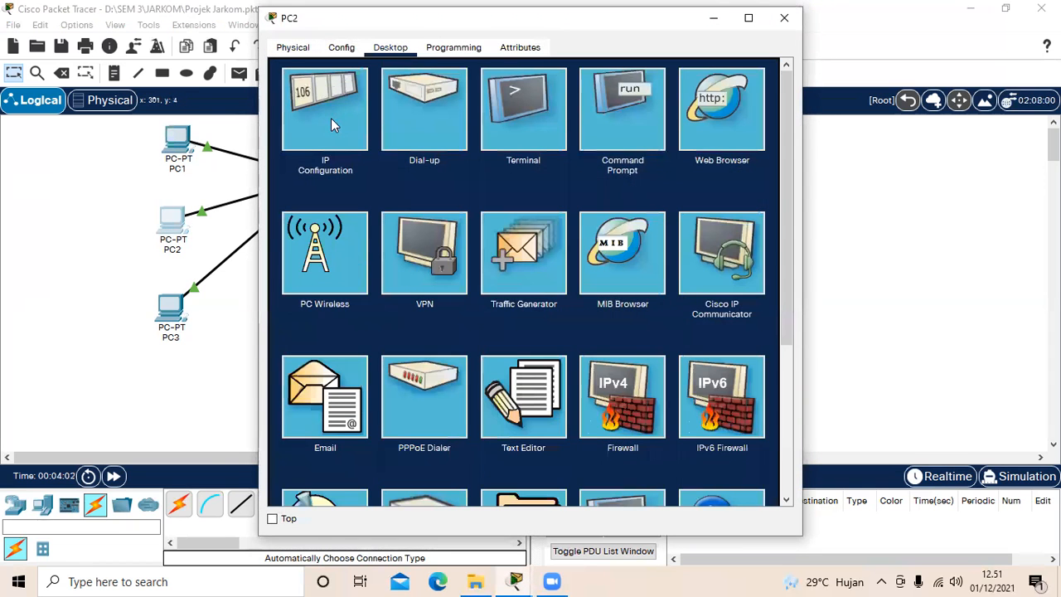
pyautogui.click(331, 118)
pyautogui.click(452, 155)
pyautogui.moveTo(453, 156); pyautogui.dragTo(519, 157)
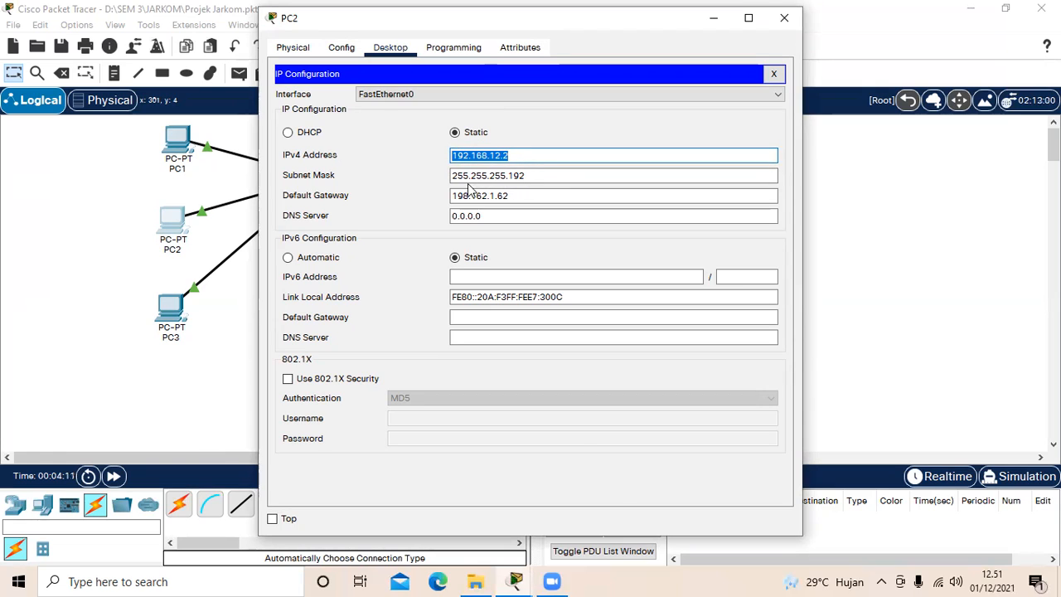
pyautogui.moveTo(454, 176); pyautogui.dragTo(559, 177)
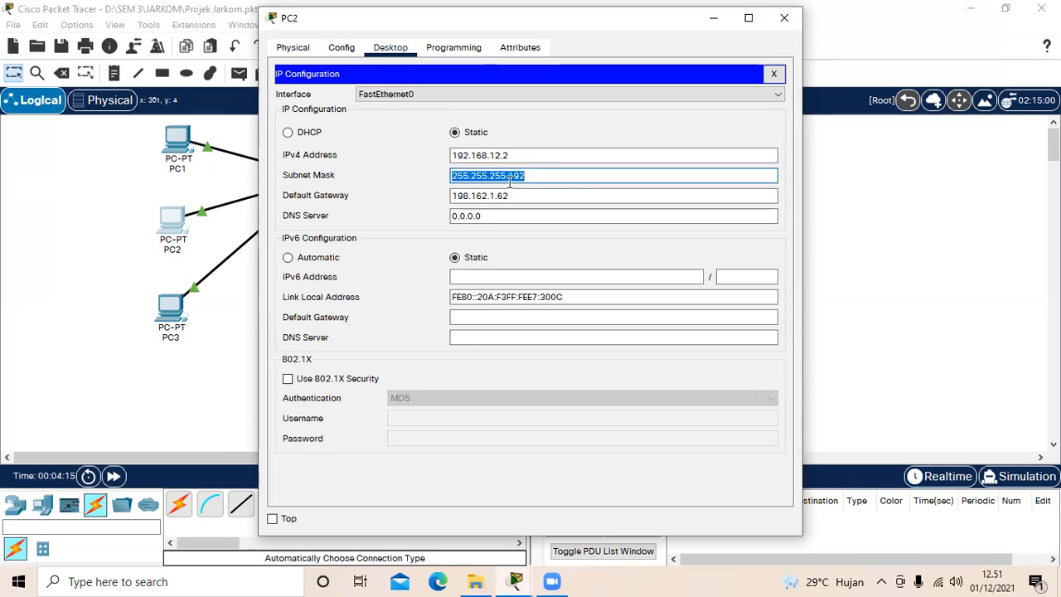
pyautogui.click(537, 176)
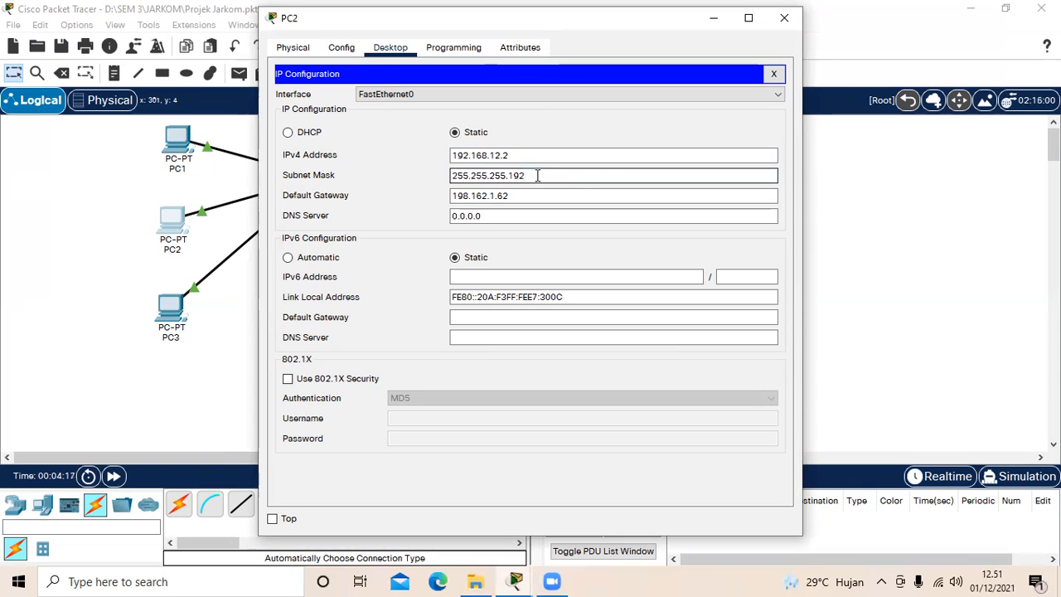
pyautogui.moveTo(451, 196); pyautogui.dragTo(518, 198)
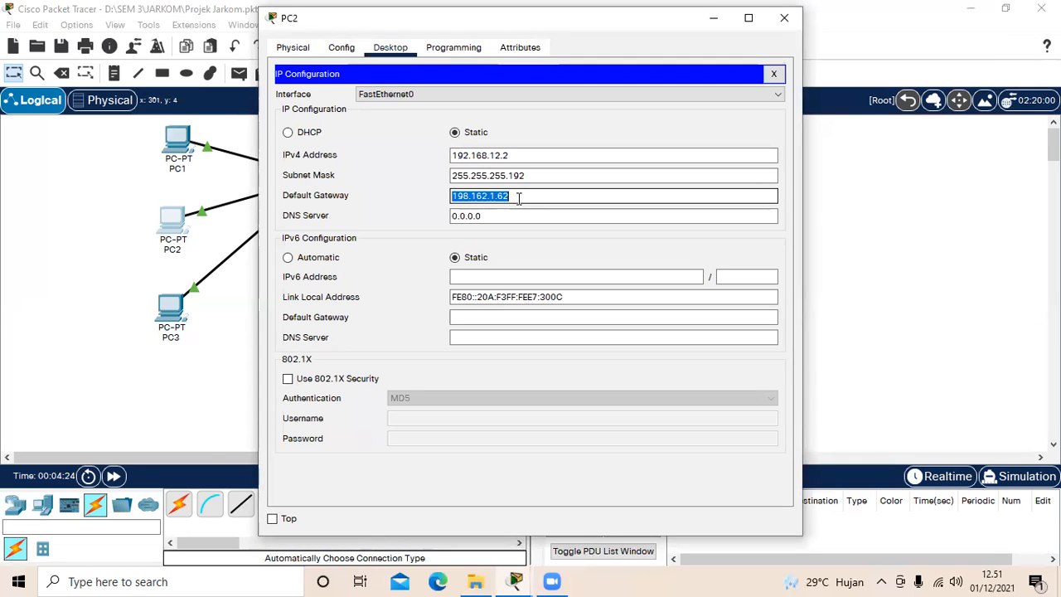
pyautogui.click(519, 198)
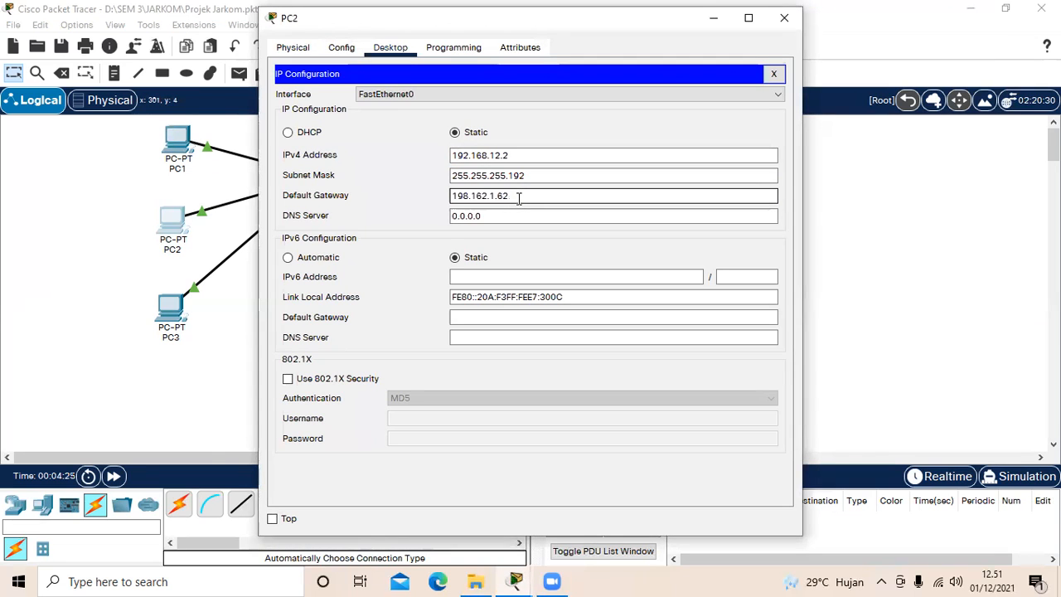
pyautogui.click(778, 25)
# Step: Examine the static IPv4 address, subnet mask and default gateway assigned to PC3, and close its window
pyautogui.click(172, 315)
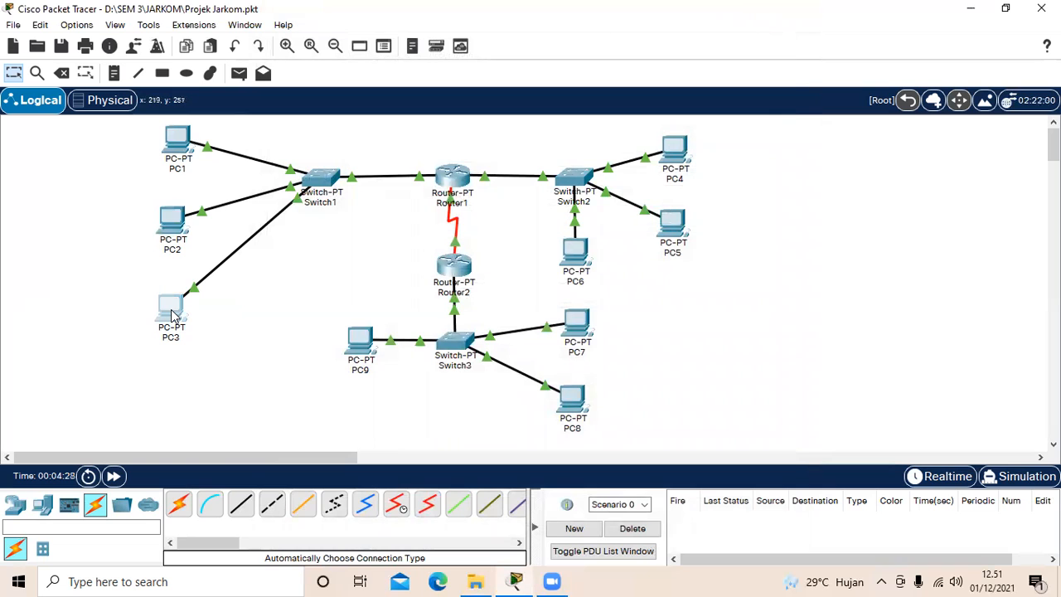
pyautogui.click(391, 48)
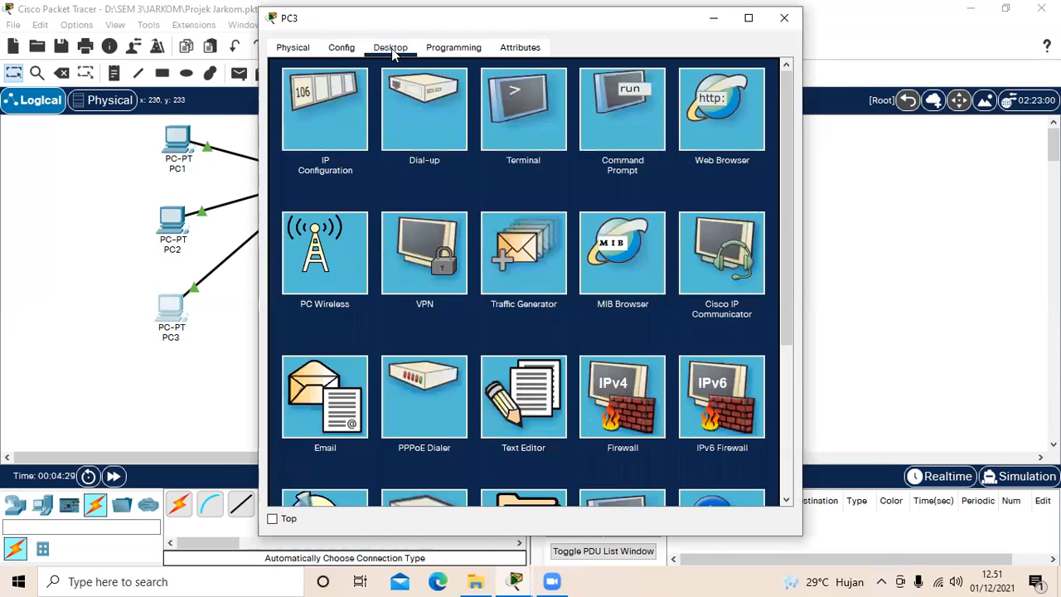
pyautogui.click(328, 100)
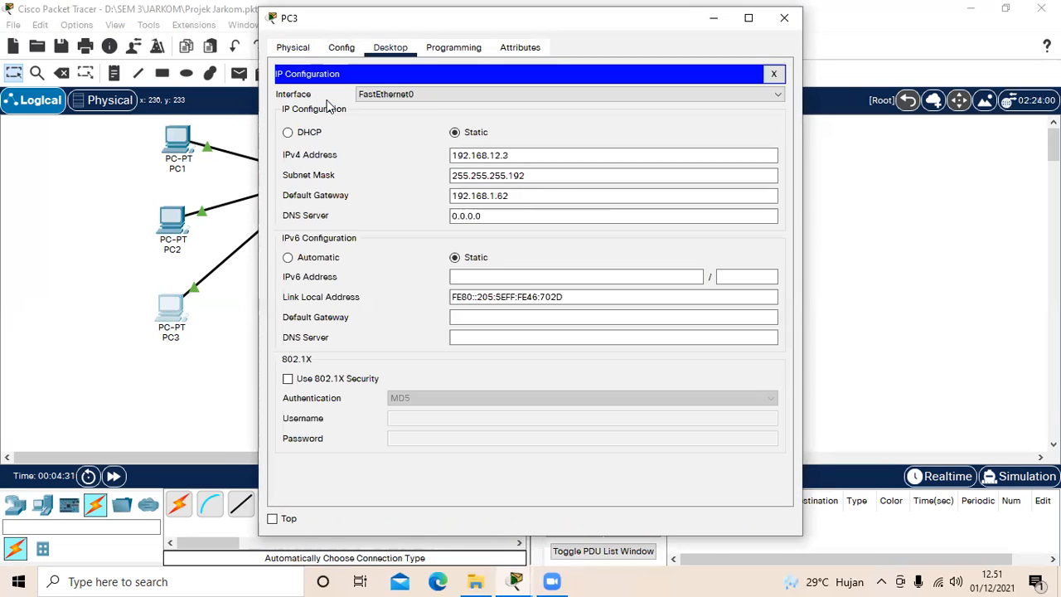
pyautogui.click(454, 157)
pyautogui.moveTo(454, 157); pyautogui.dragTo(524, 155)
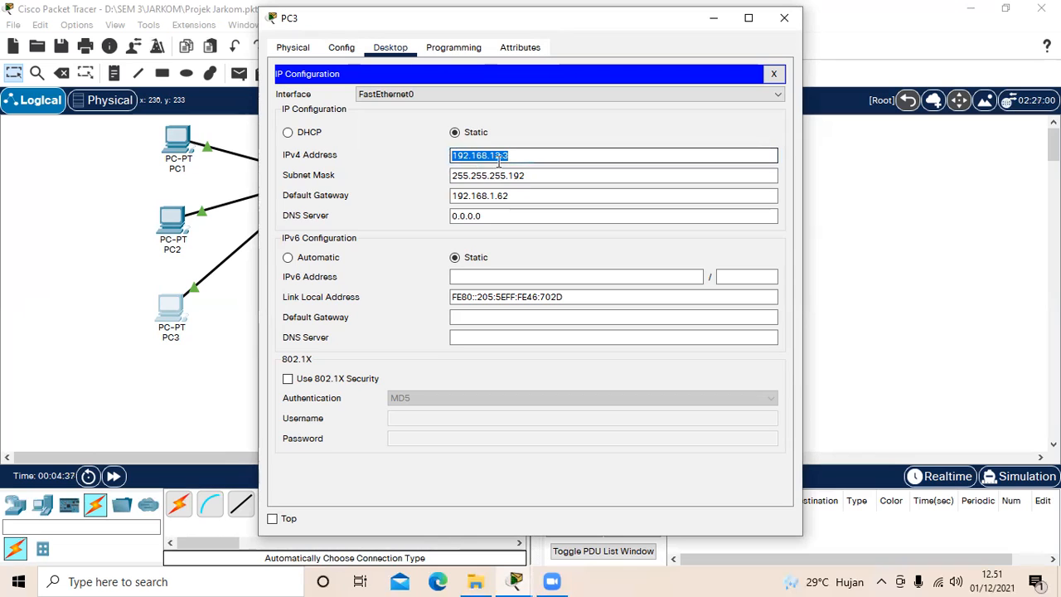
pyautogui.click(527, 157)
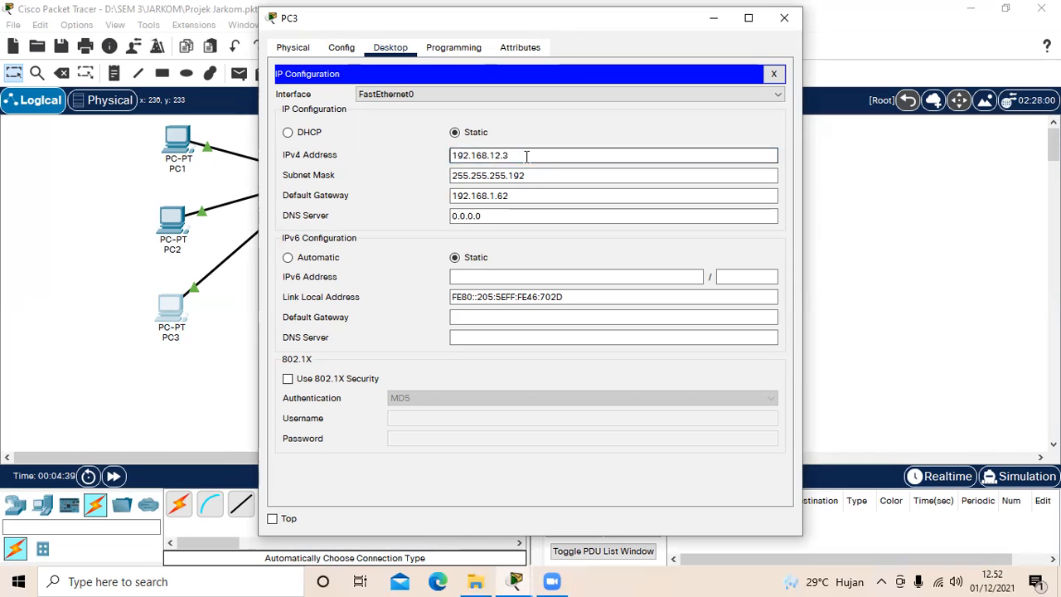
pyautogui.moveTo(453, 176); pyautogui.dragTo(539, 177)
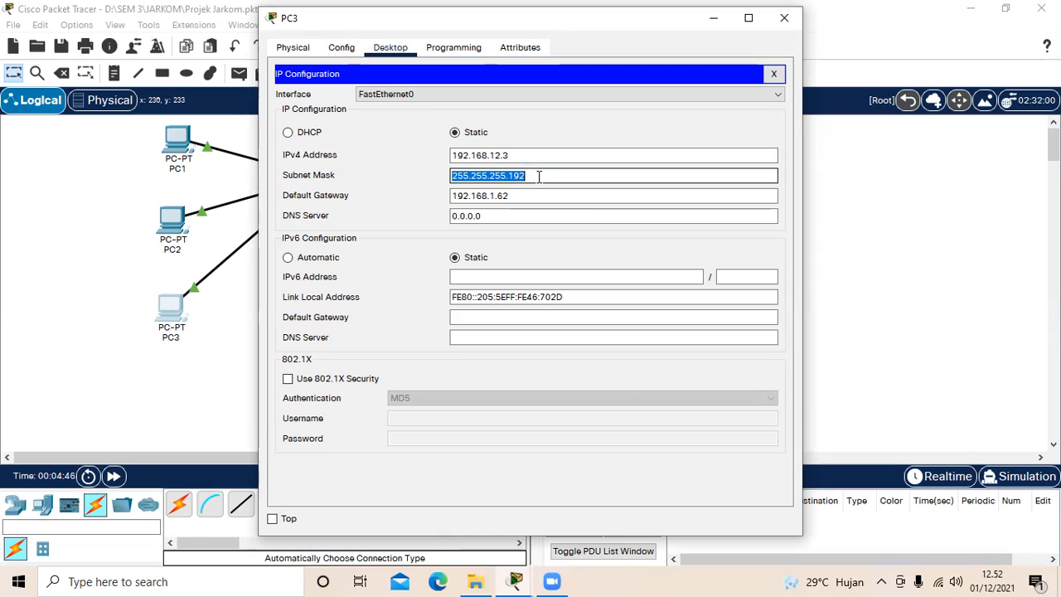
pyautogui.click(522, 196)
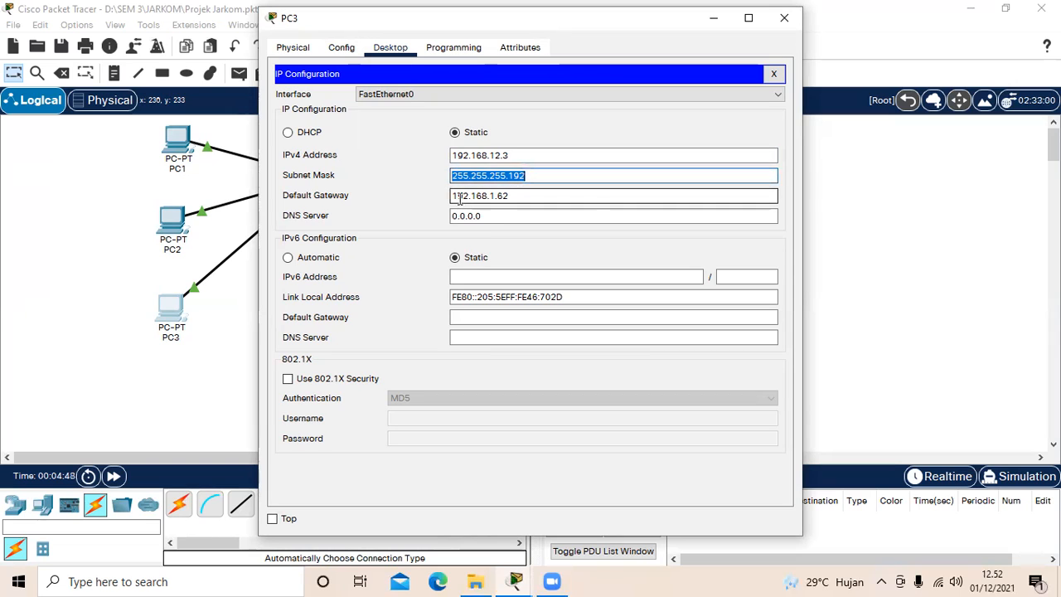
pyautogui.moveTo(454, 196); pyautogui.dragTo(524, 201)
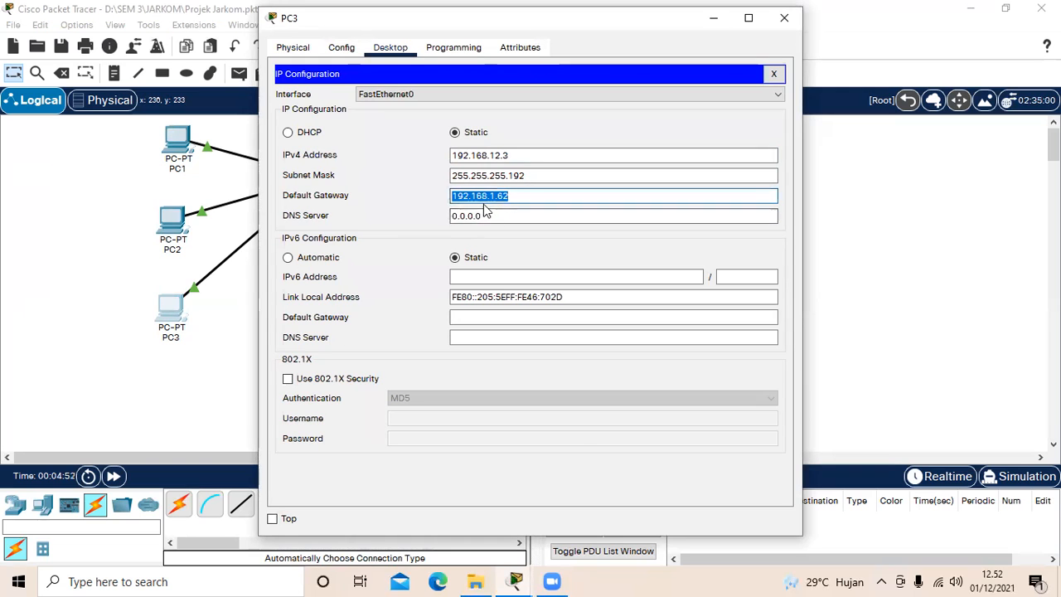
pyautogui.click(525, 197)
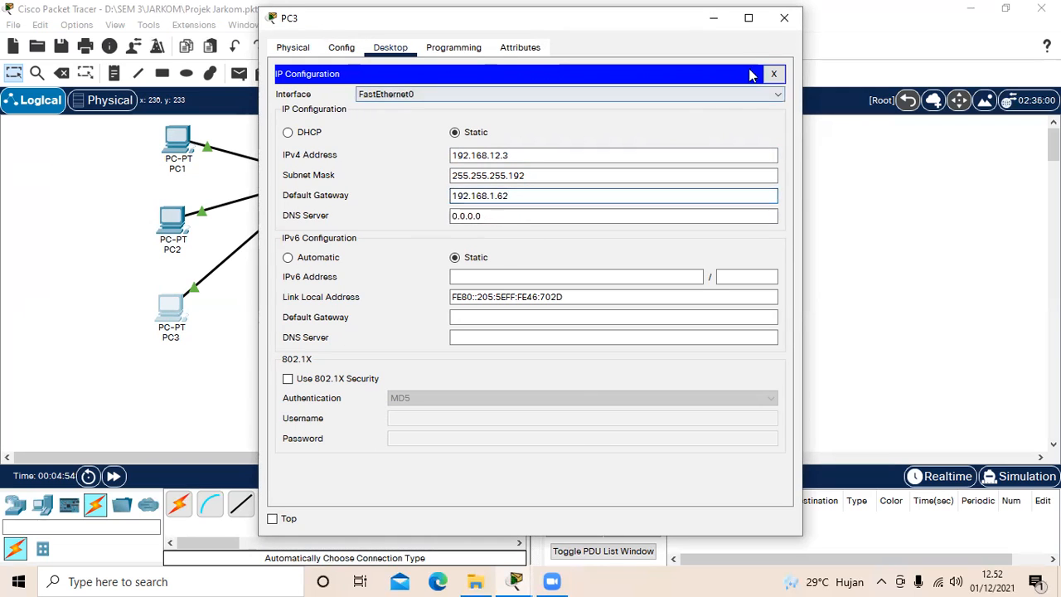
pyautogui.click(784, 17)
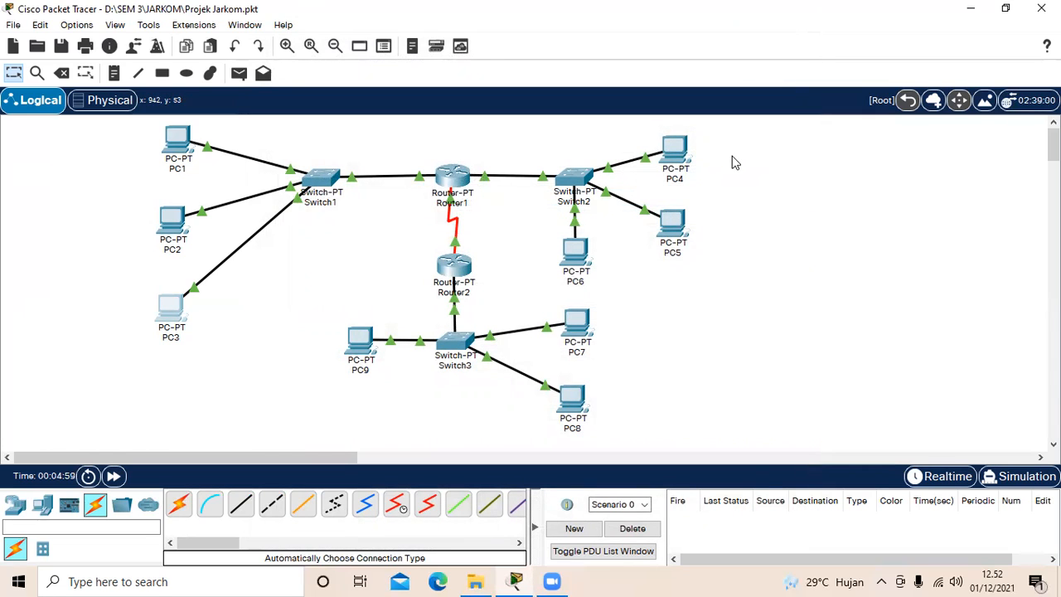
# Step: Inspect PC4's IP configuration for its IPv4 address, subnet mask and default gateway, and close the PC's window
pyautogui.click(674, 150)
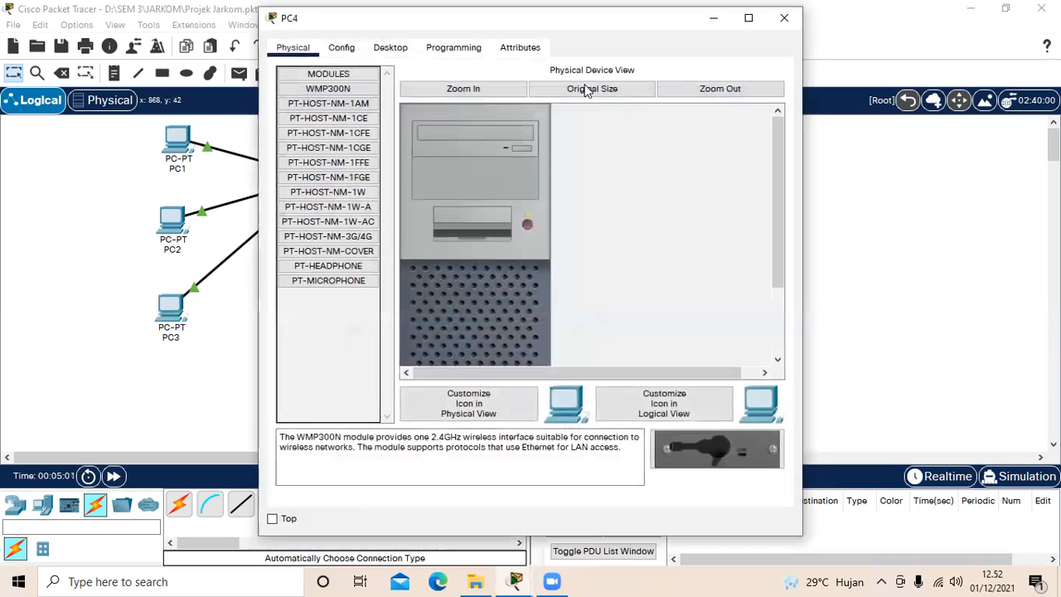
pyautogui.click(396, 48)
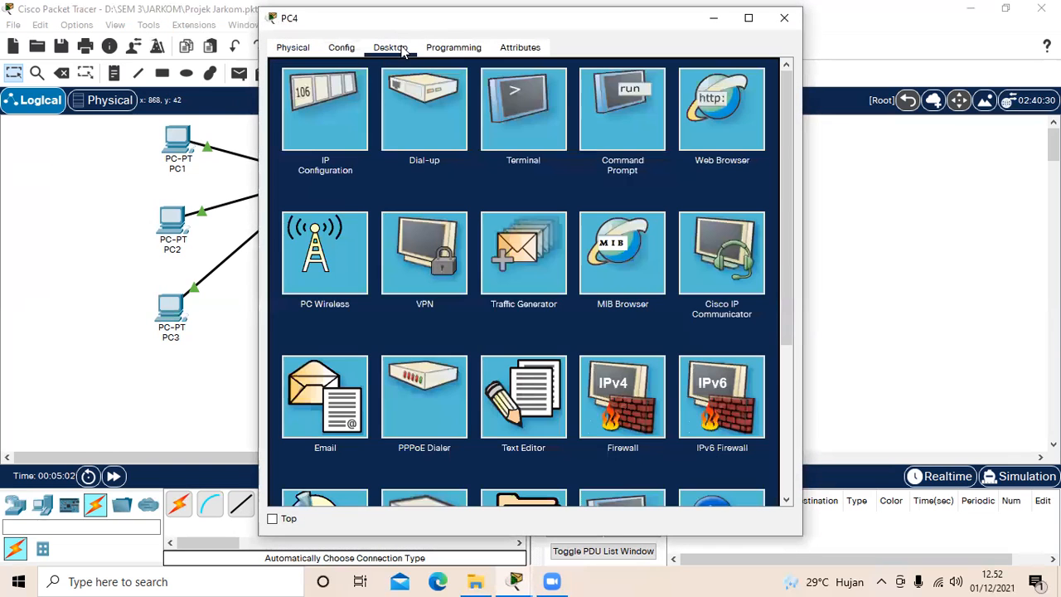
pyautogui.click(350, 95)
pyautogui.moveTo(453, 159); pyautogui.dragTo(538, 160)
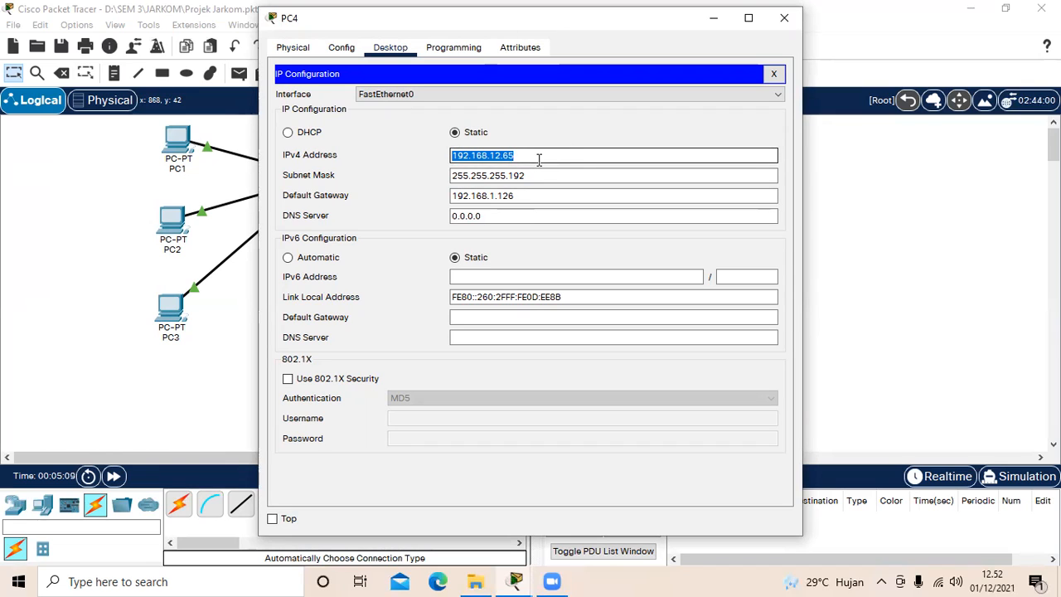
pyautogui.click(539, 160)
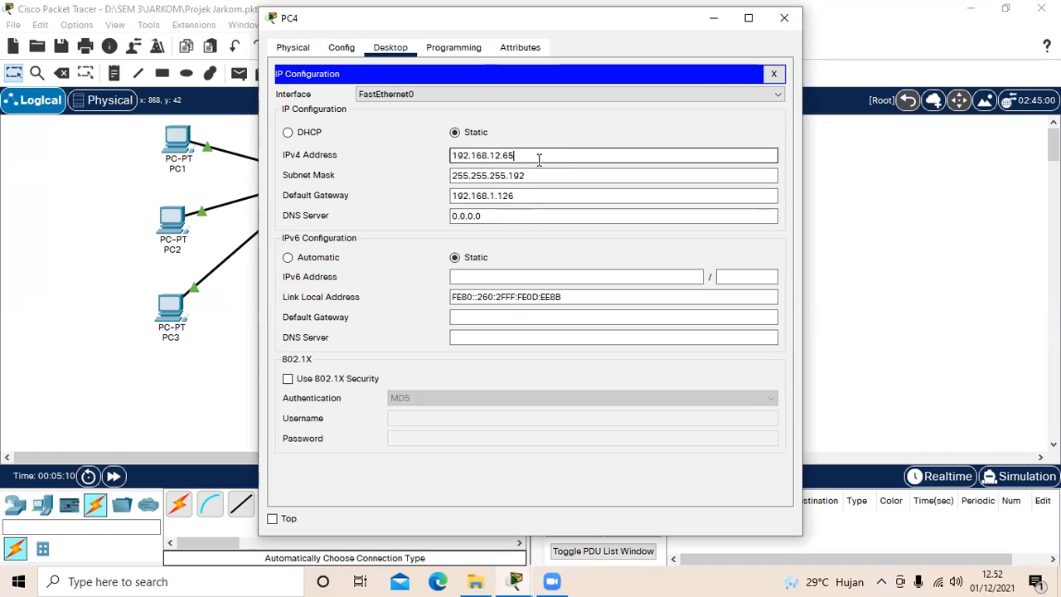
pyautogui.moveTo(453, 178); pyautogui.dragTo(536, 180)
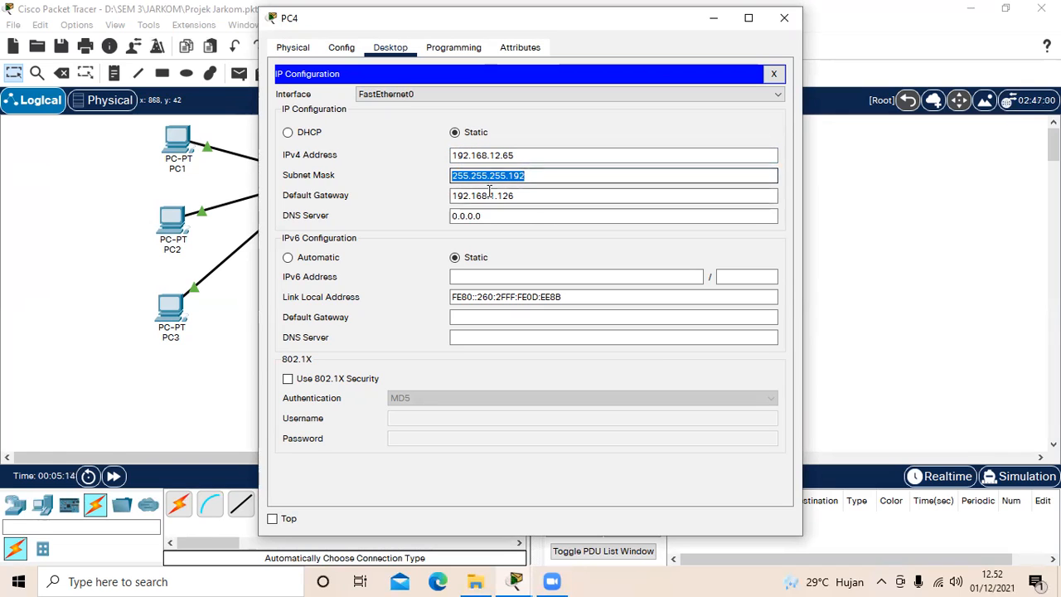
pyautogui.click(537, 175)
pyautogui.click(454, 196)
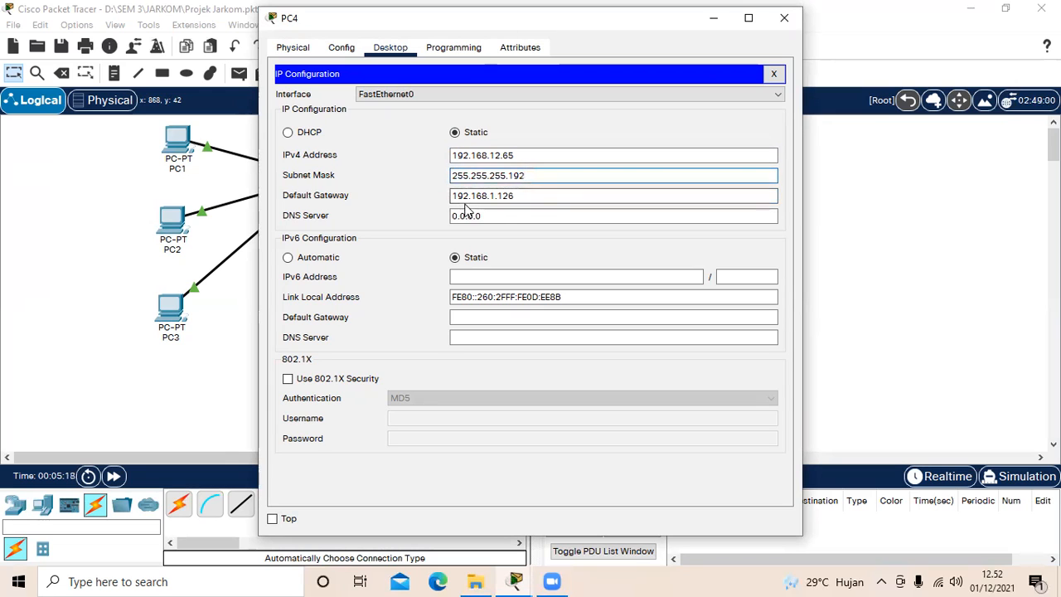
pyautogui.moveTo(453, 196); pyautogui.dragTo(512, 197)
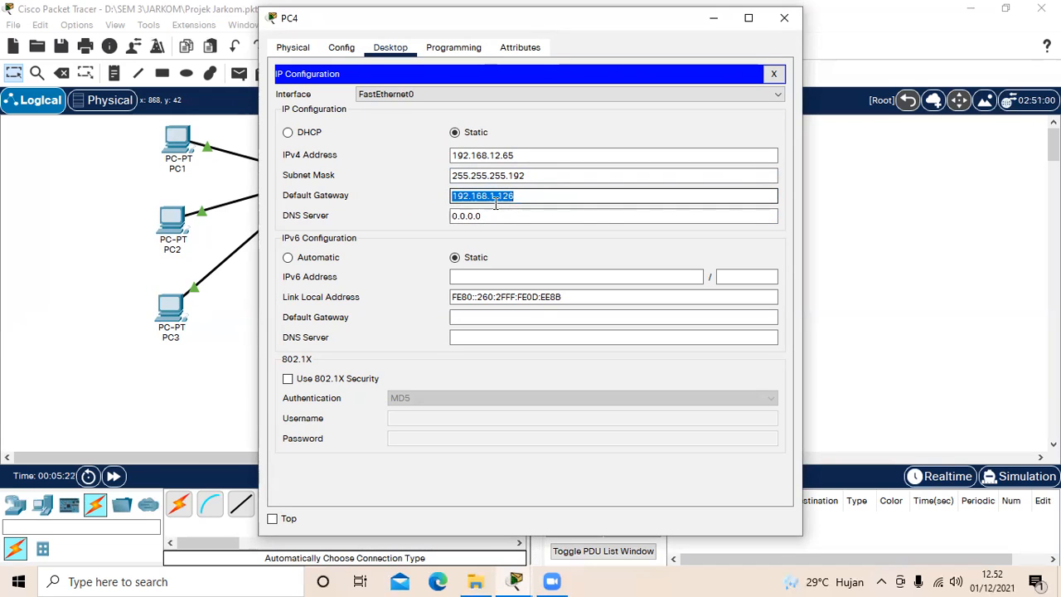
pyautogui.click(562, 197)
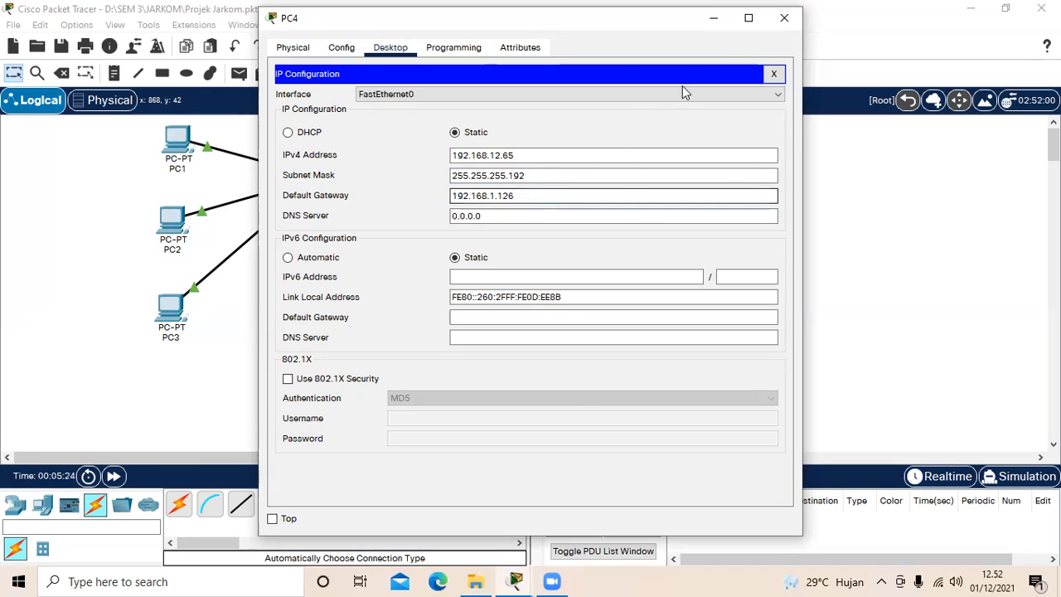
pyautogui.click(783, 19)
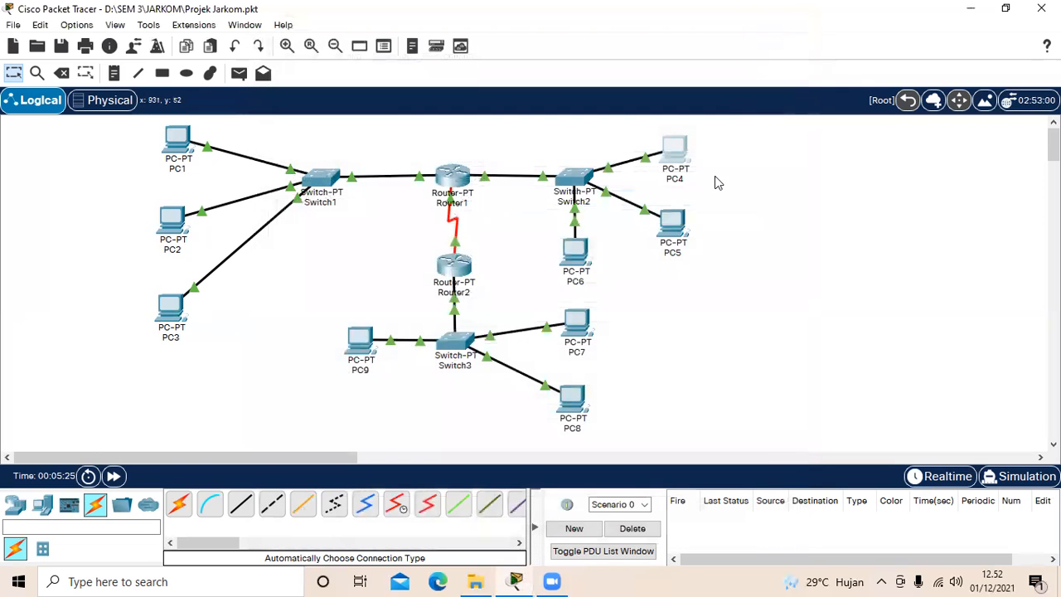
# Step: Review PC5's IPv4 address, subnet mask and default gateway in its IP configuration, and close its window
pyautogui.click(678, 223)
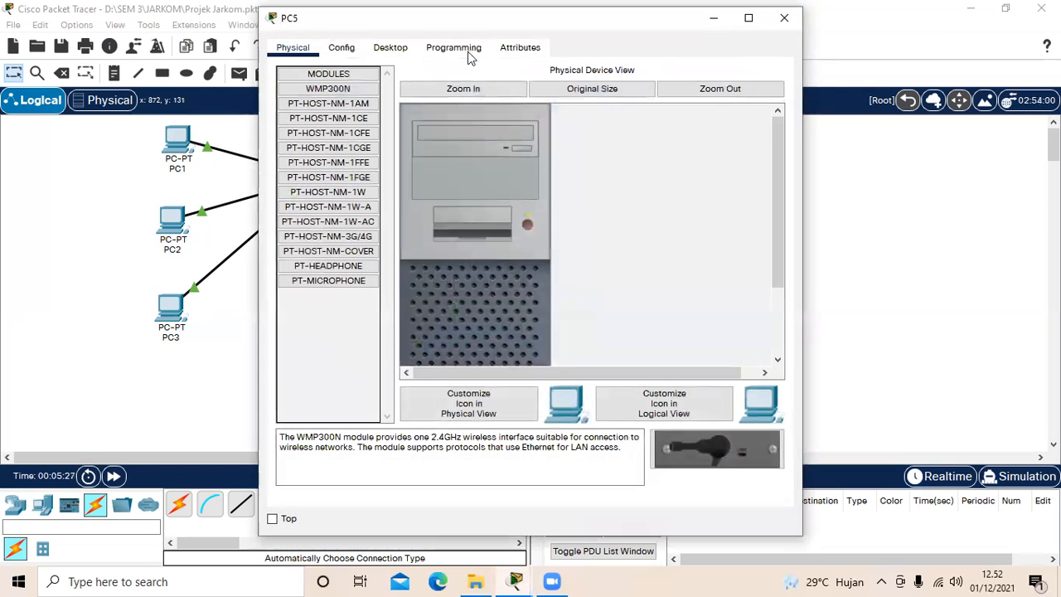
pyautogui.click(392, 48)
pyautogui.click(350, 106)
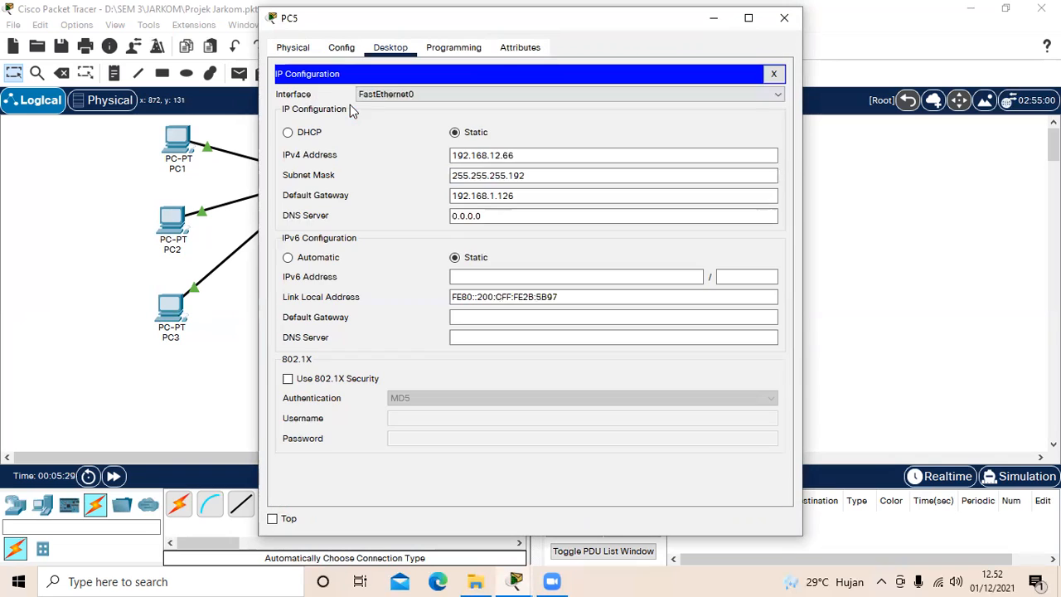
pyautogui.click(454, 155)
pyautogui.moveTo(454, 156); pyautogui.dragTo(539, 158)
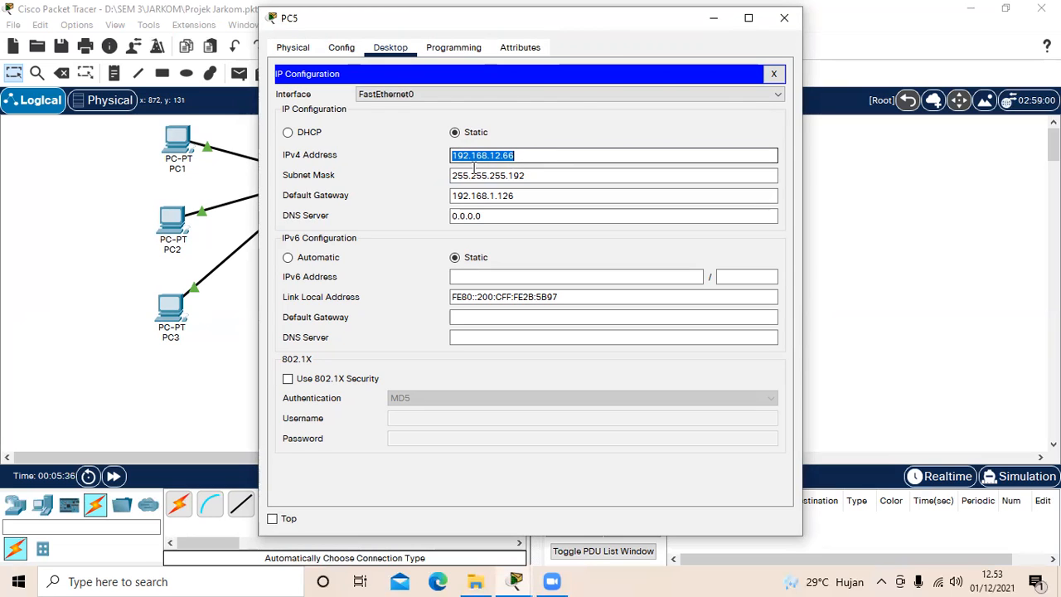
pyautogui.moveTo(451, 176); pyautogui.dragTo(534, 177)
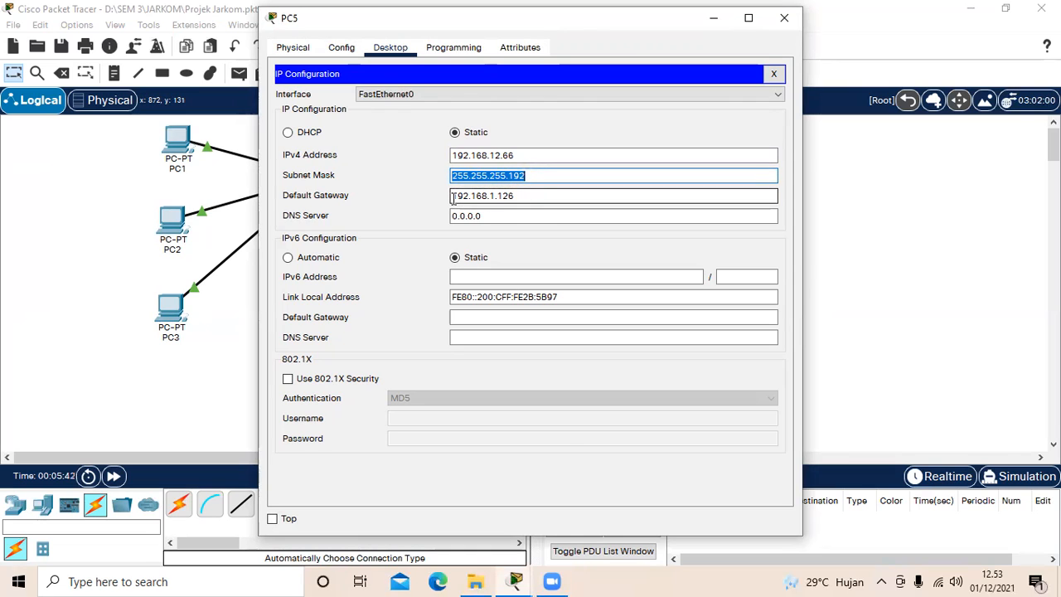
pyautogui.moveTo(453, 197); pyautogui.dragTo(554, 198)
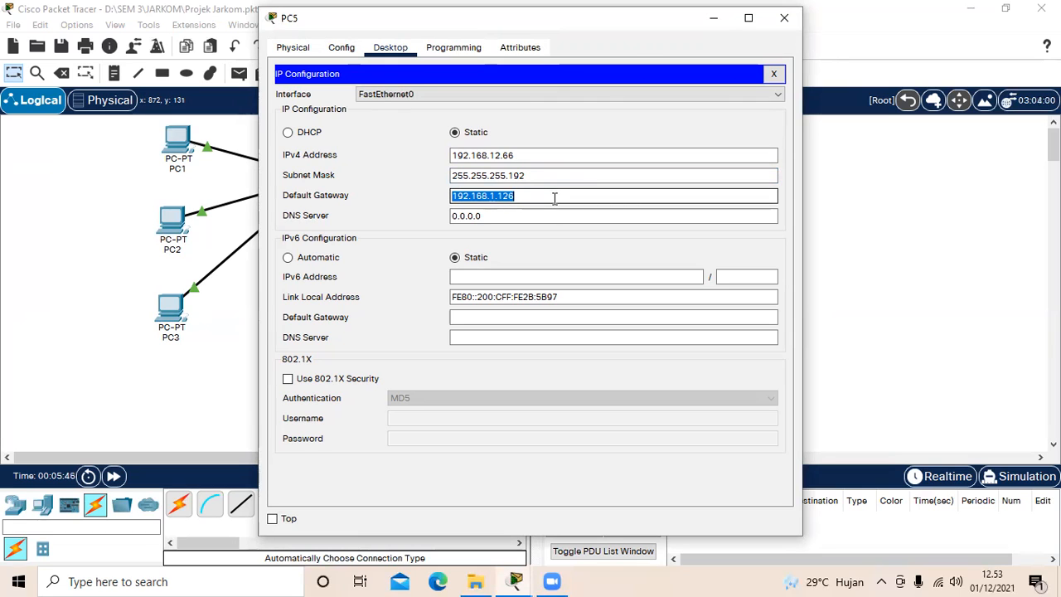
pyautogui.click(554, 197)
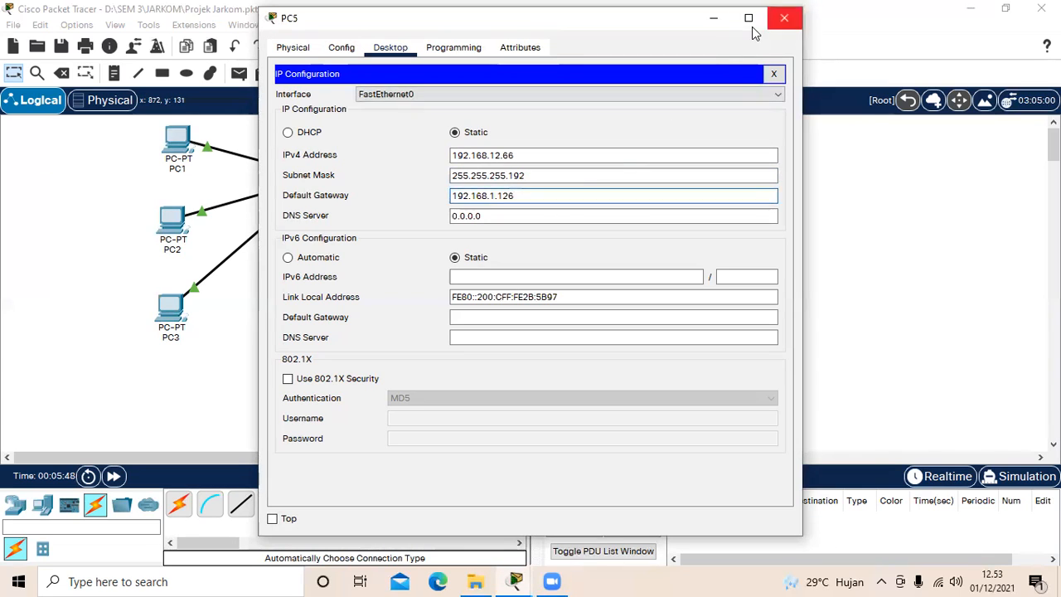
pyautogui.click(752, 27)
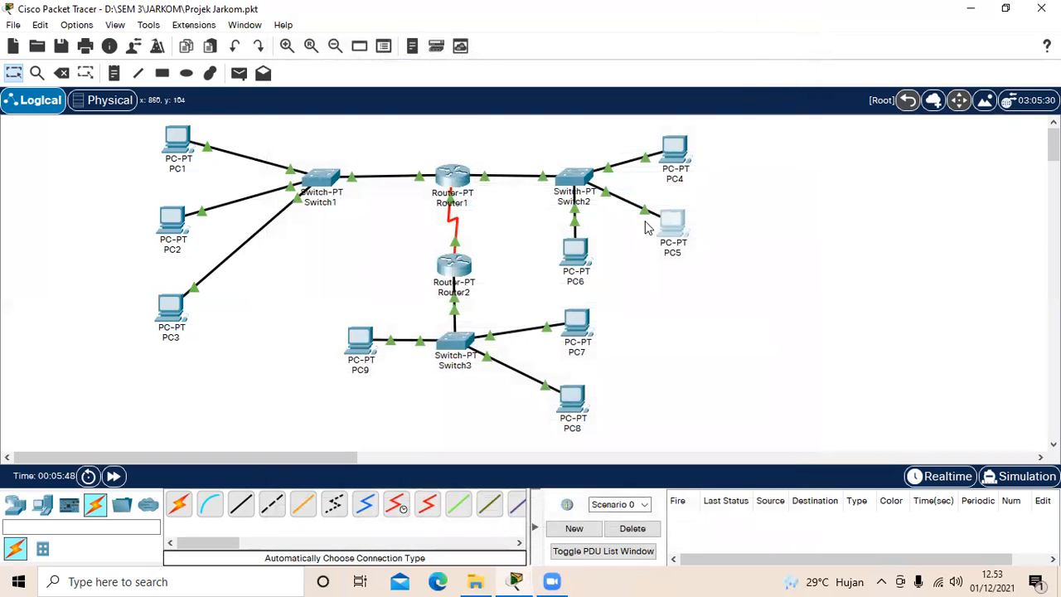
# Step: Open PC6's IP configuration, check its IPv4 address, subnet mask and default gateway, and close the window
pyautogui.click(570, 247)
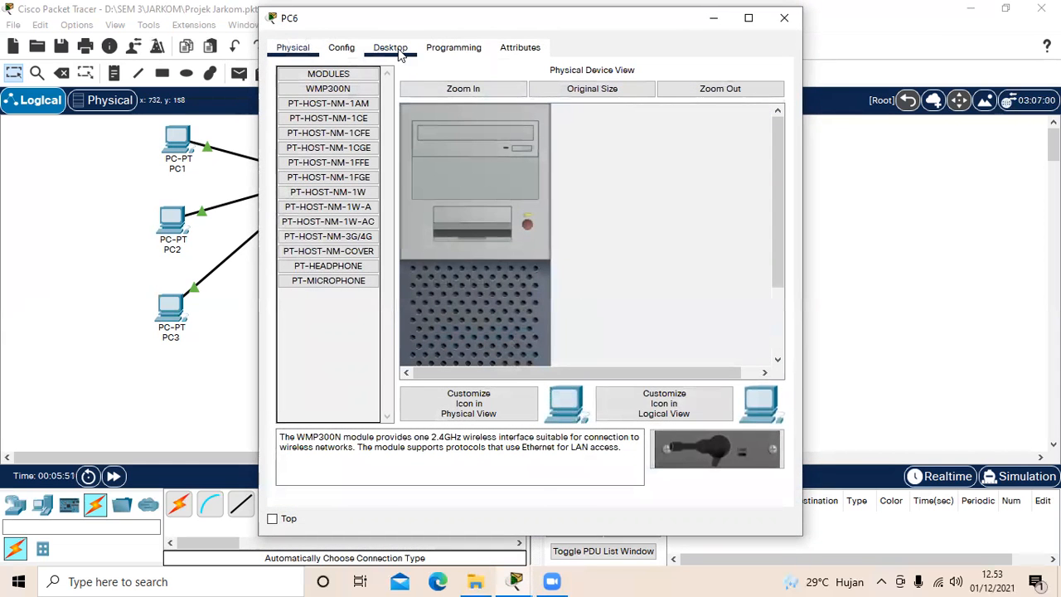
pyautogui.click(390, 48)
pyautogui.click(328, 132)
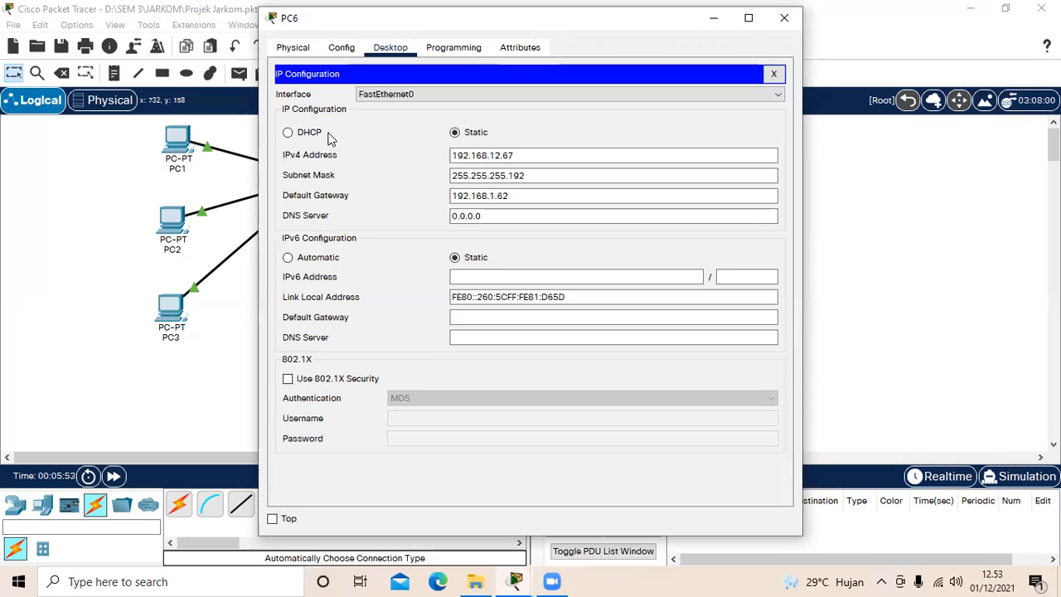
pyautogui.click(454, 155)
pyautogui.moveTo(453, 155); pyautogui.dragTo(528, 158)
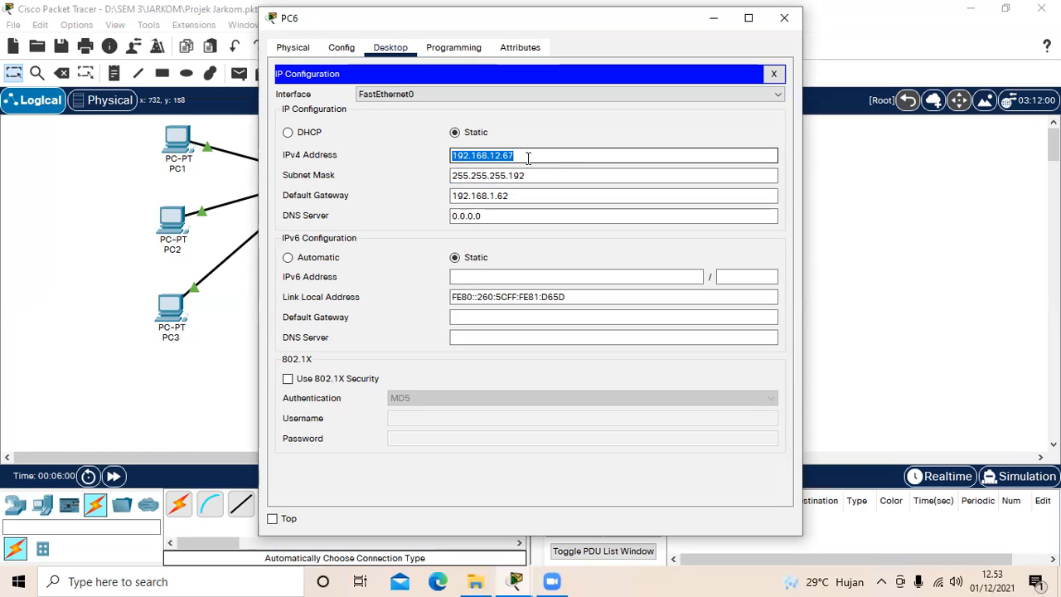
pyautogui.moveTo(454, 176); pyautogui.dragTo(536, 178)
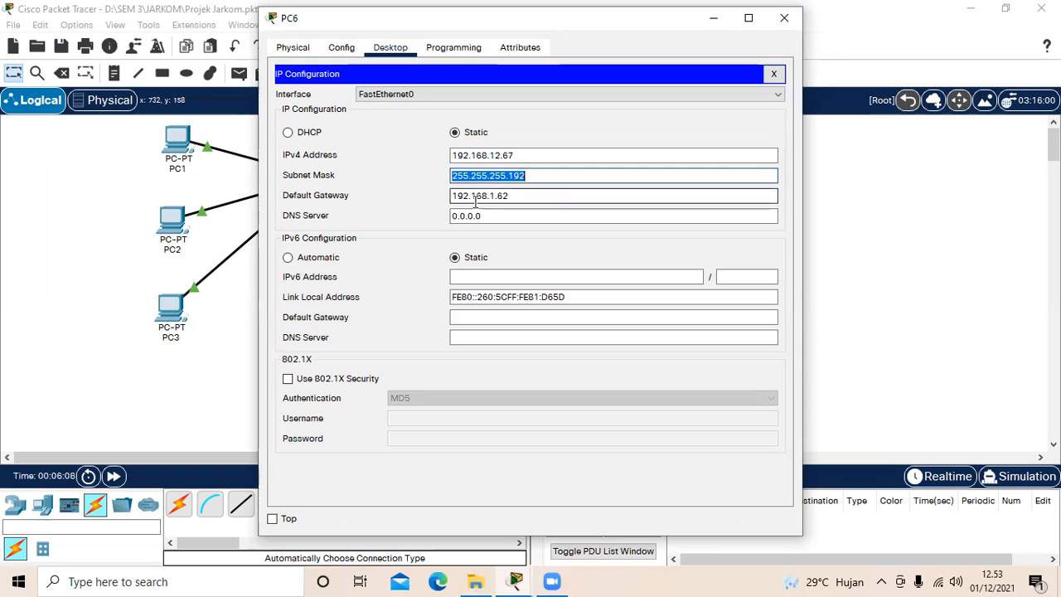
pyautogui.click(450, 202)
pyautogui.moveTo(452, 197); pyautogui.dragTo(531, 199)
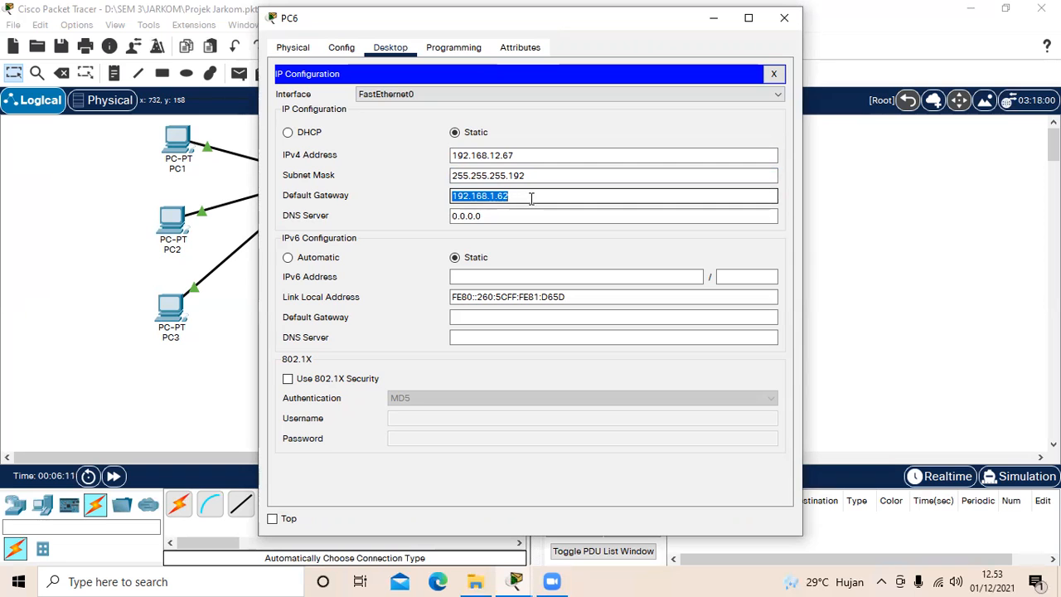
pyautogui.click(531, 198)
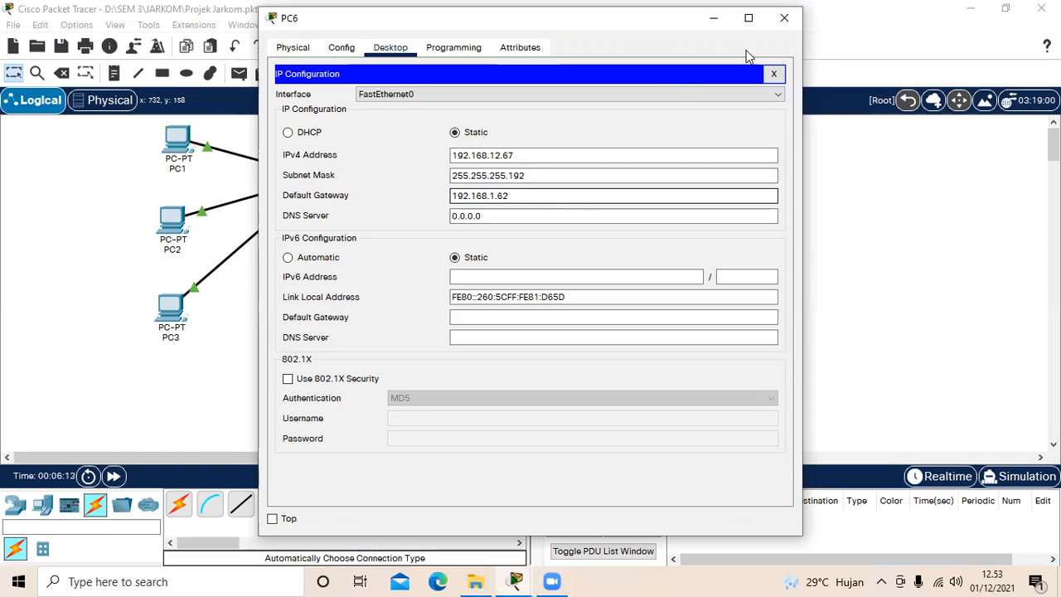
pyautogui.click(784, 28)
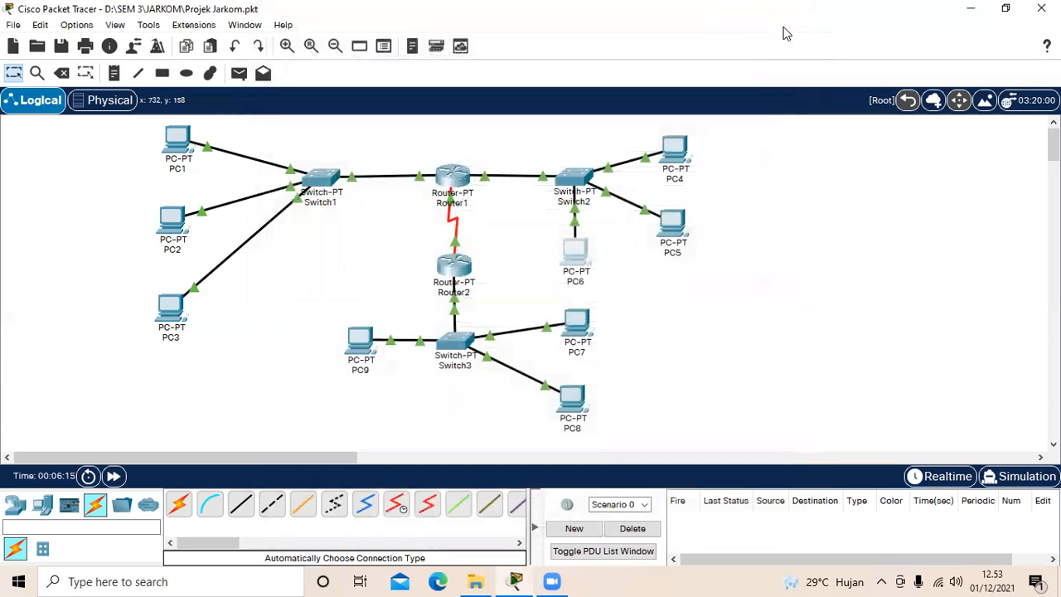
# Step: Examine the static IPv4 address, subnet mask and default gateway assigned to PC7, and close its window
pyautogui.click(578, 322)
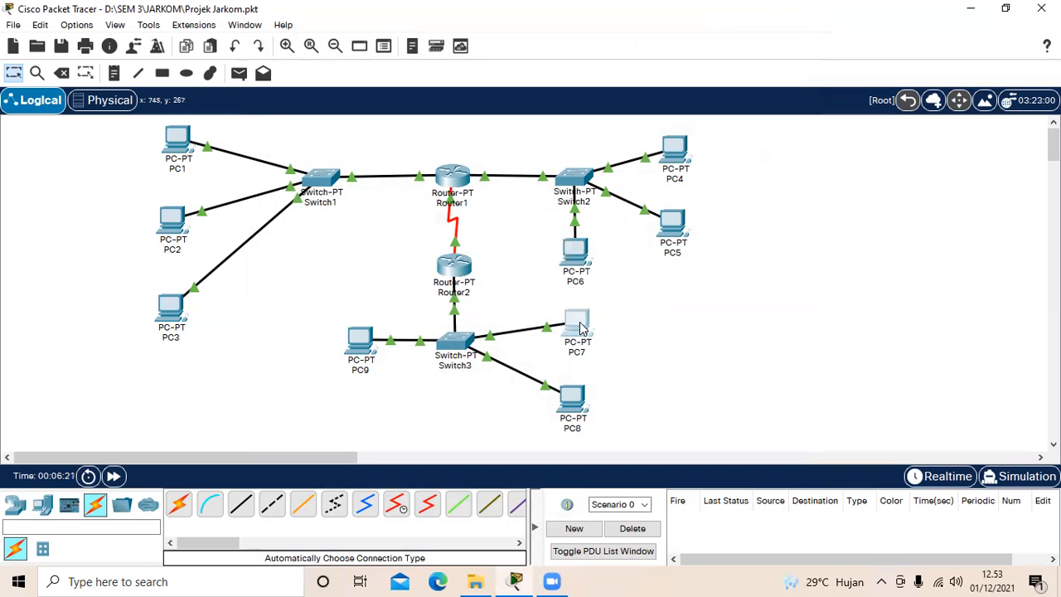
pyautogui.click(389, 47)
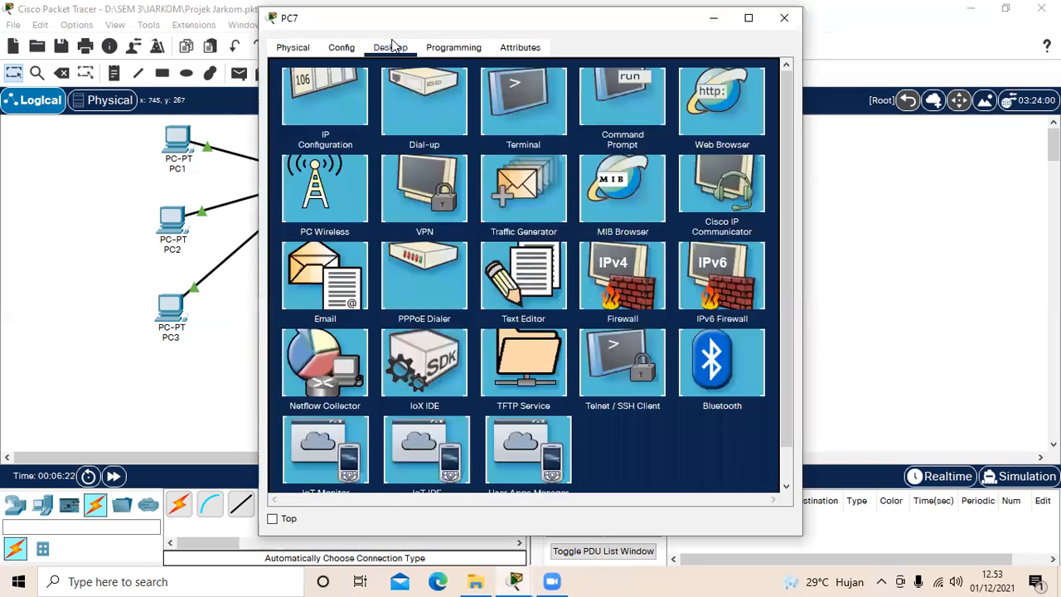
pyautogui.click(325, 116)
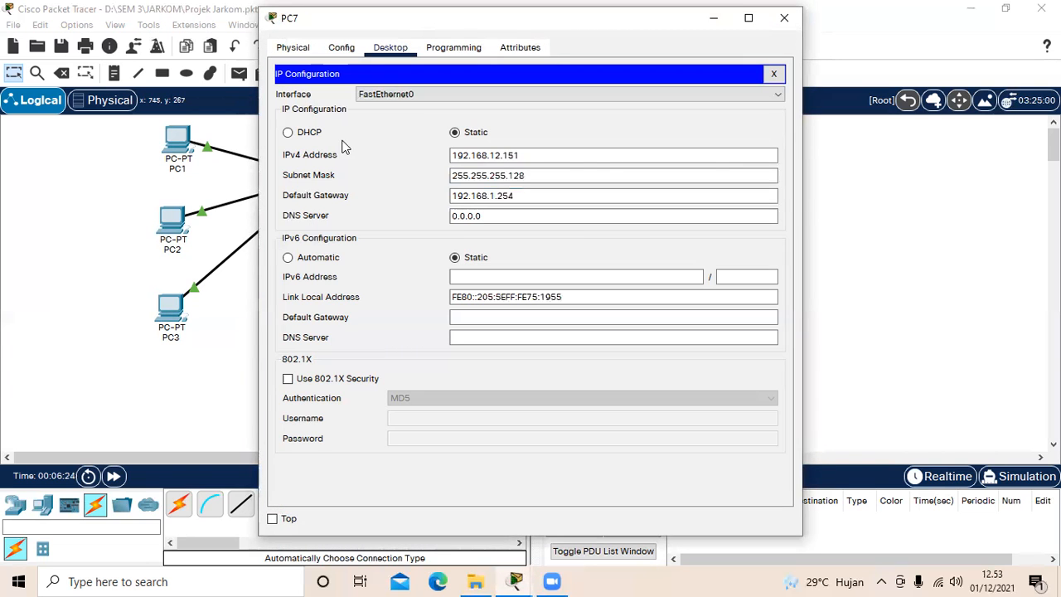
pyautogui.moveTo(452, 155); pyautogui.dragTo(548, 158)
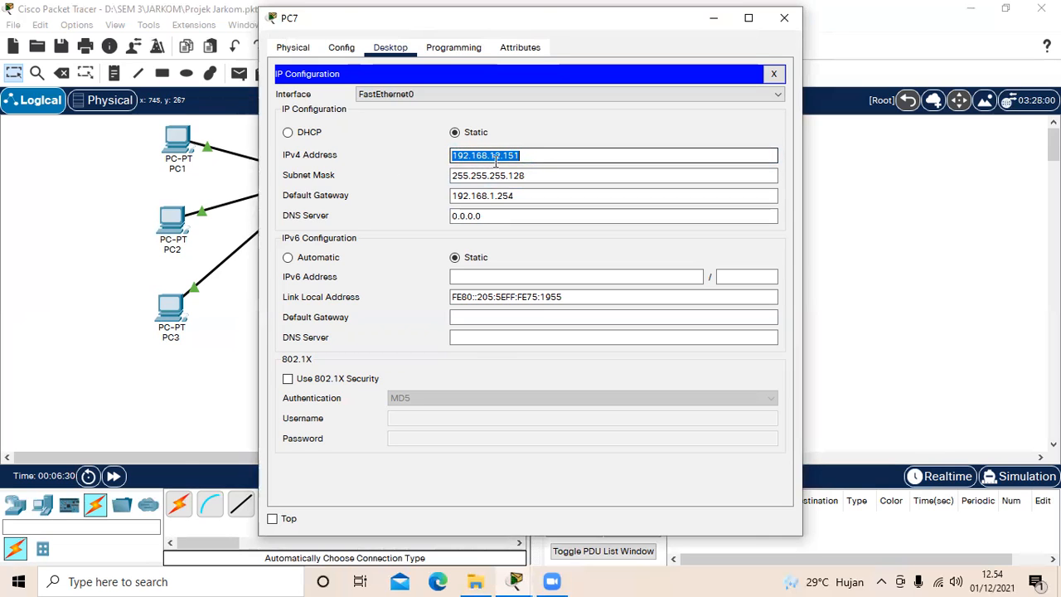
pyautogui.click(530, 163)
pyautogui.click(453, 175)
pyautogui.moveTo(452, 176); pyautogui.dragTo(545, 187)
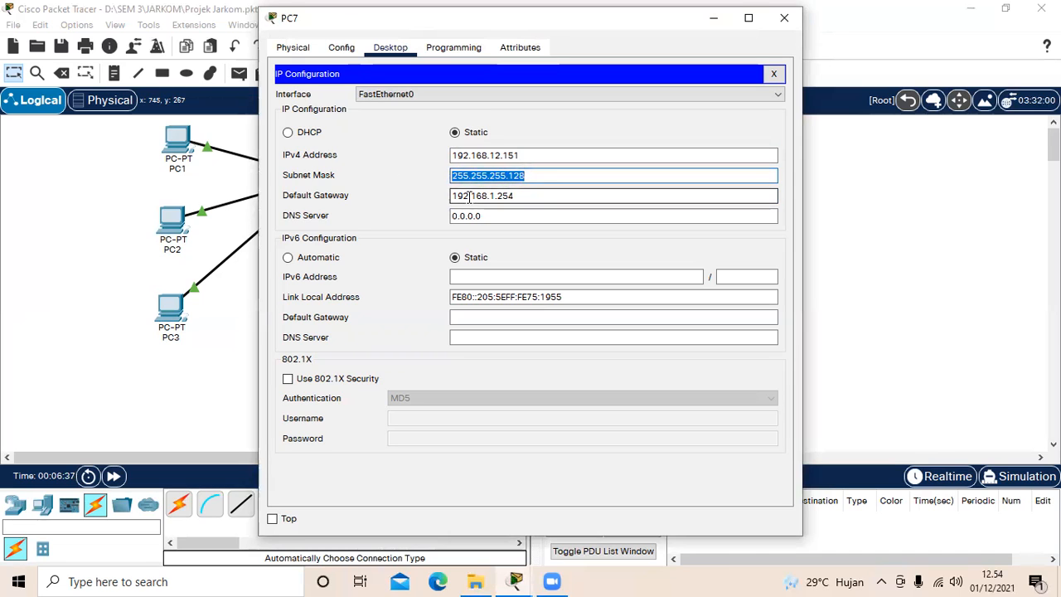
pyautogui.moveTo(452, 196); pyautogui.dragTo(529, 201)
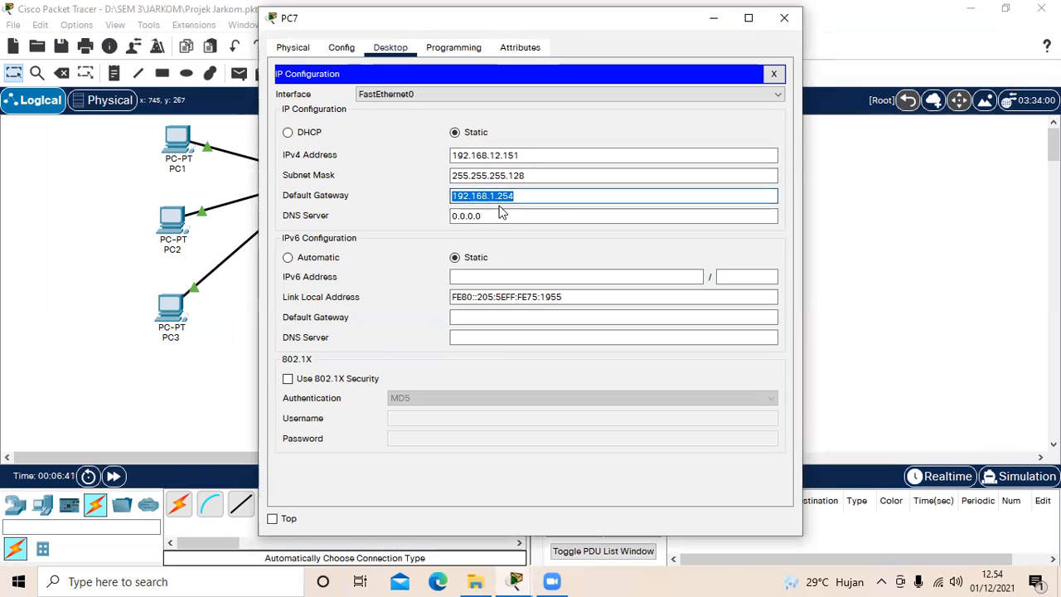
pyautogui.click(526, 201)
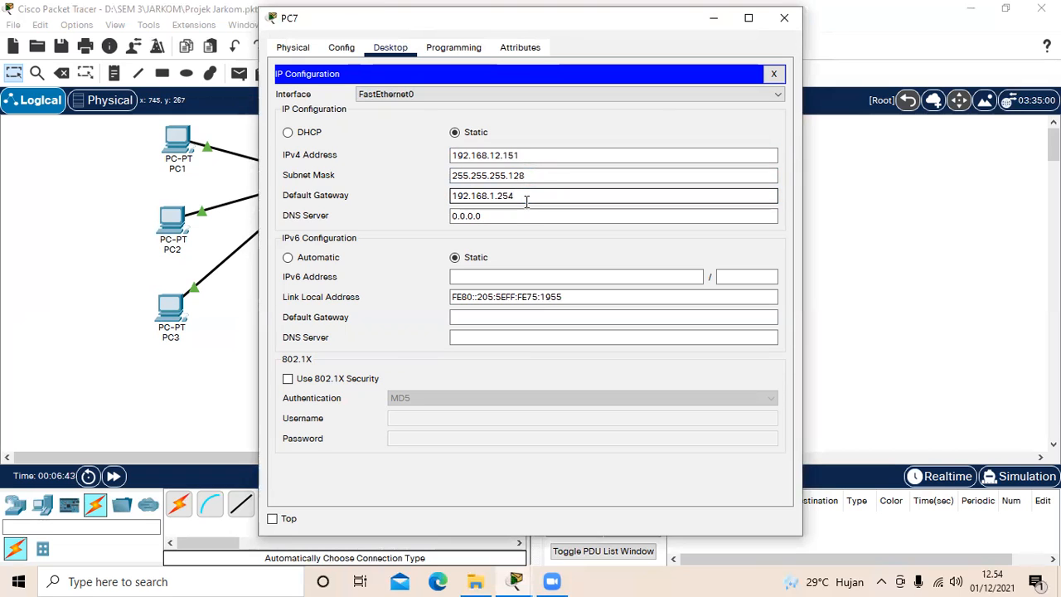
pyautogui.click(786, 28)
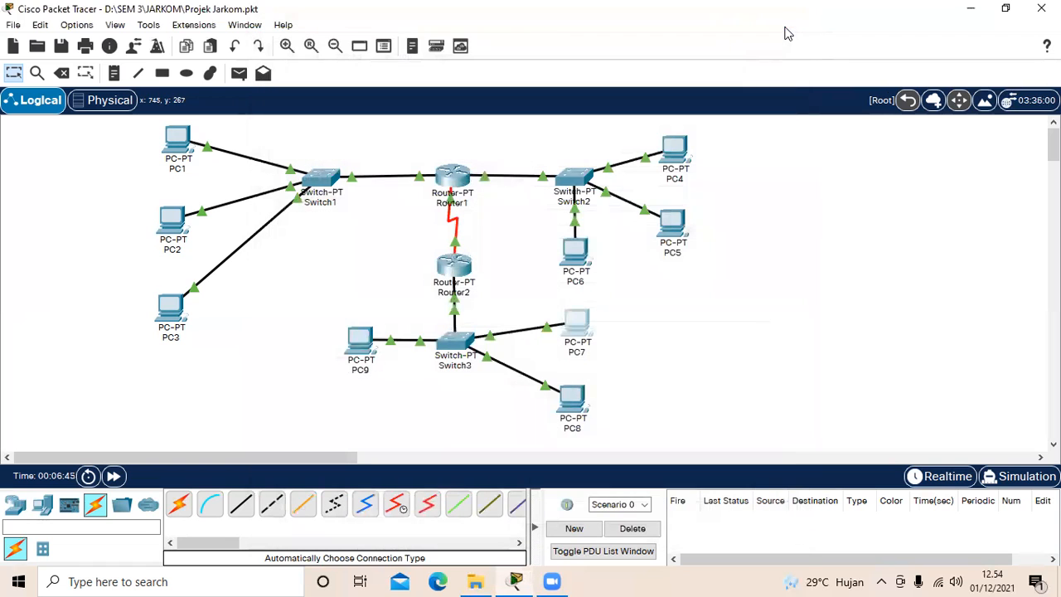
# Step: Inspect PC8's IP configuration for its IPv4 address, subnet mask and default gateway, and close the PC's window
pyautogui.click(581, 391)
pyautogui.click(390, 48)
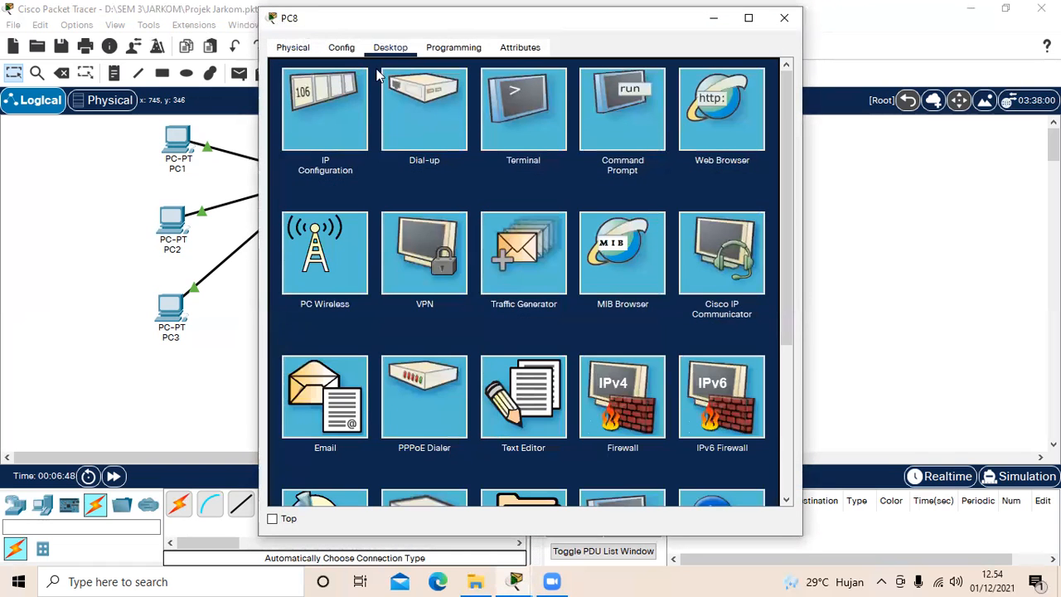
pyautogui.click(342, 107)
pyautogui.click(452, 155)
pyautogui.moveTo(453, 155); pyautogui.dragTo(532, 157)
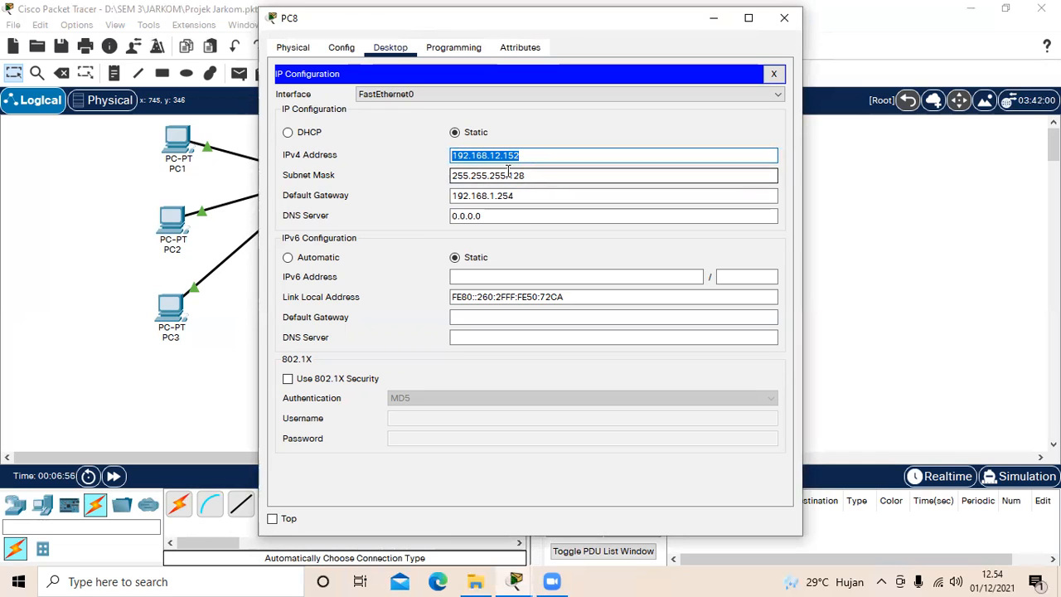
pyautogui.moveTo(452, 175); pyautogui.dragTo(551, 179)
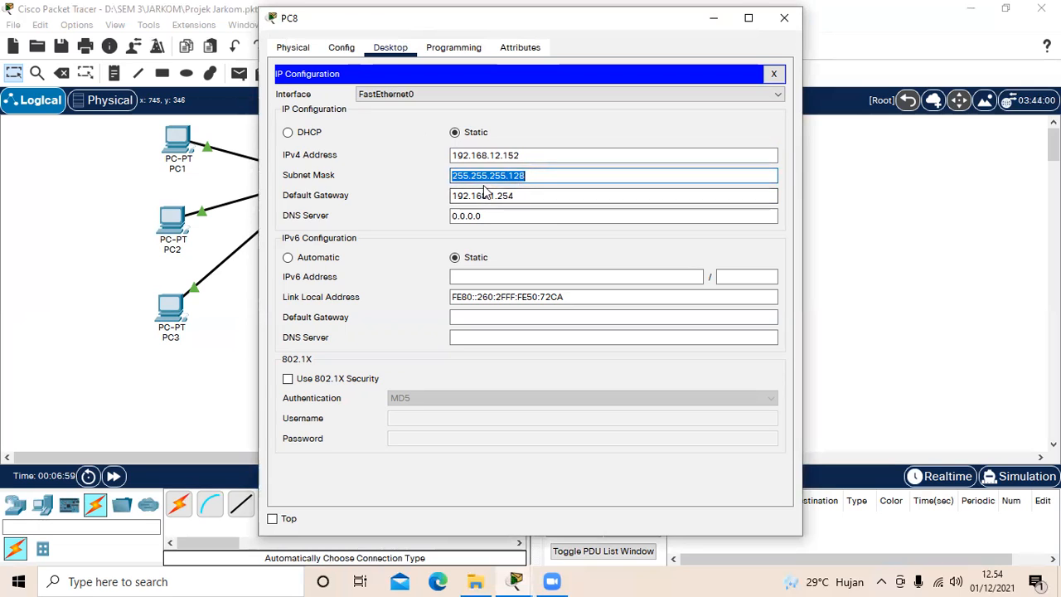
pyautogui.click(535, 179)
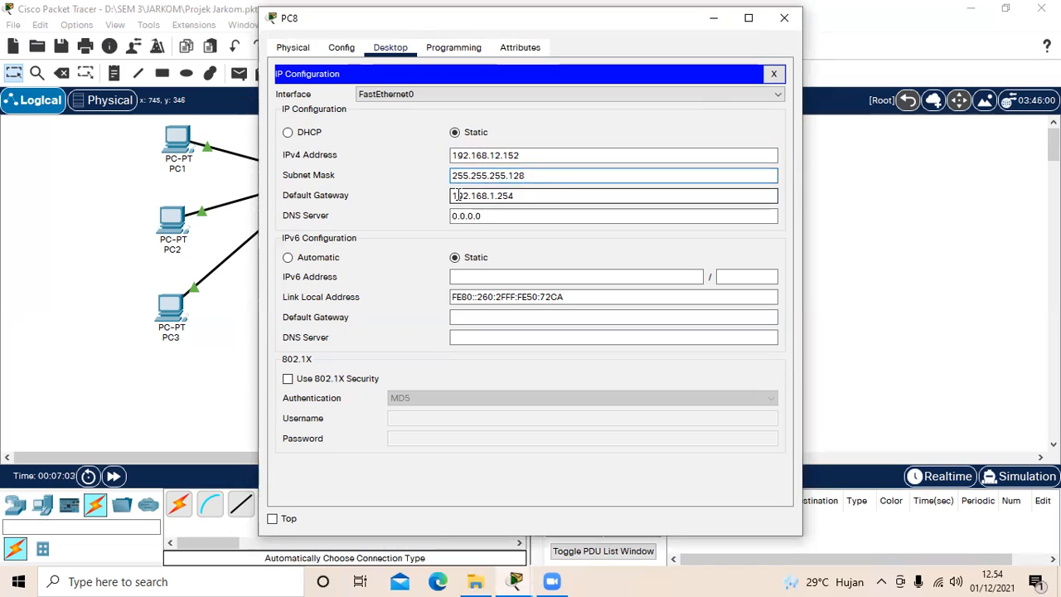
pyautogui.moveTo(453, 196); pyautogui.dragTo(524, 195)
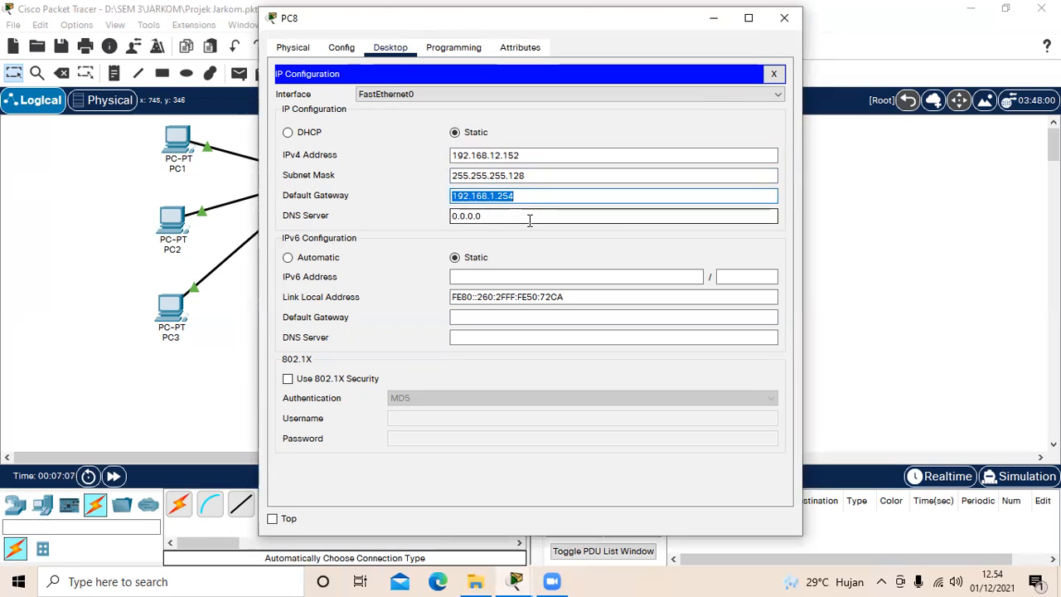
pyautogui.click(529, 217)
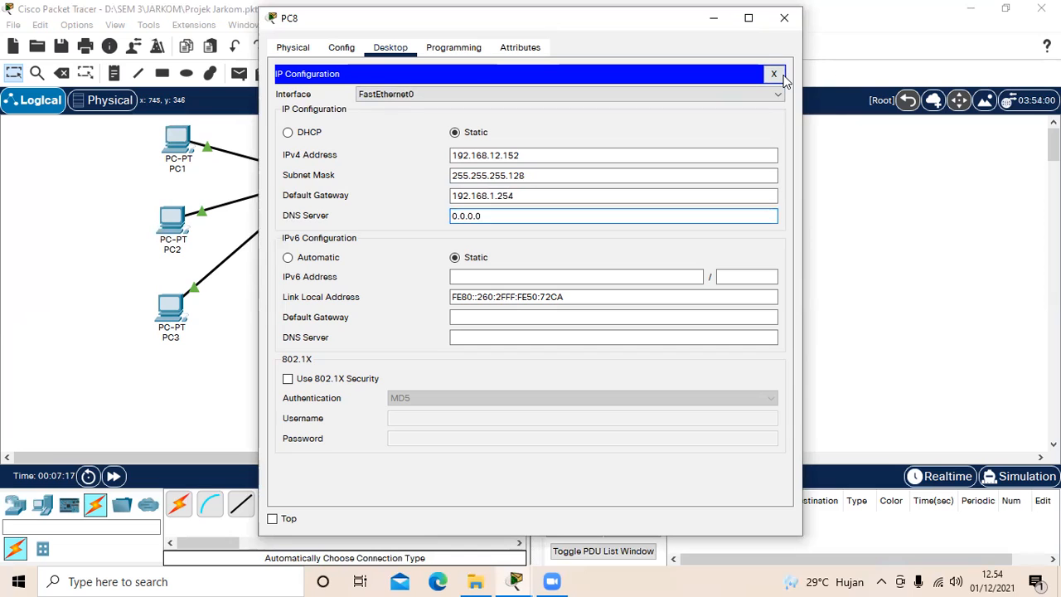
pyautogui.click(784, 18)
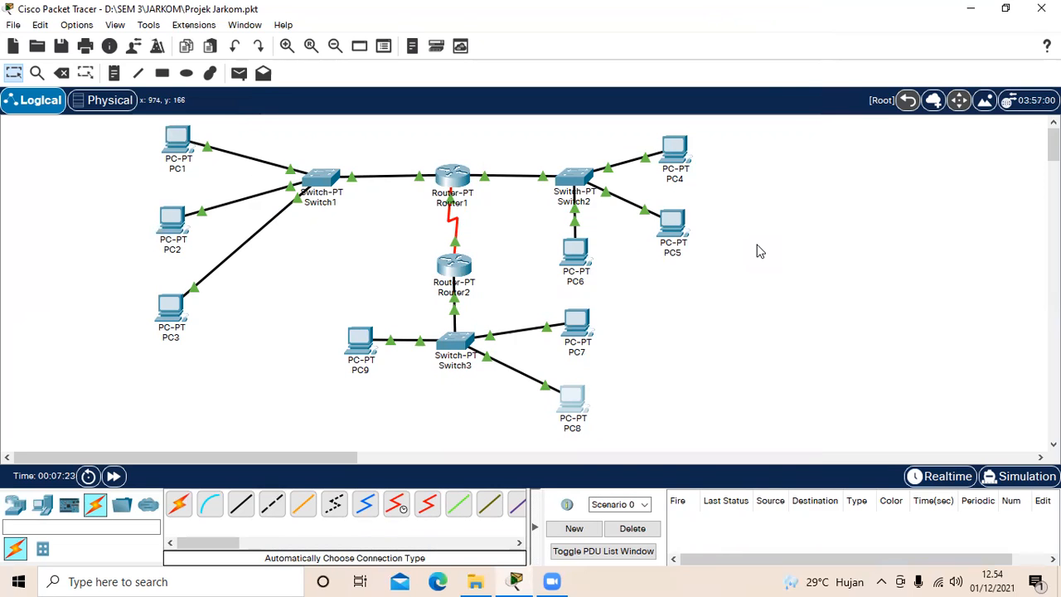
# Step: Switch to simulation mode, clear all event list filters and make only ARP events visible
pyautogui.click(1016, 478)
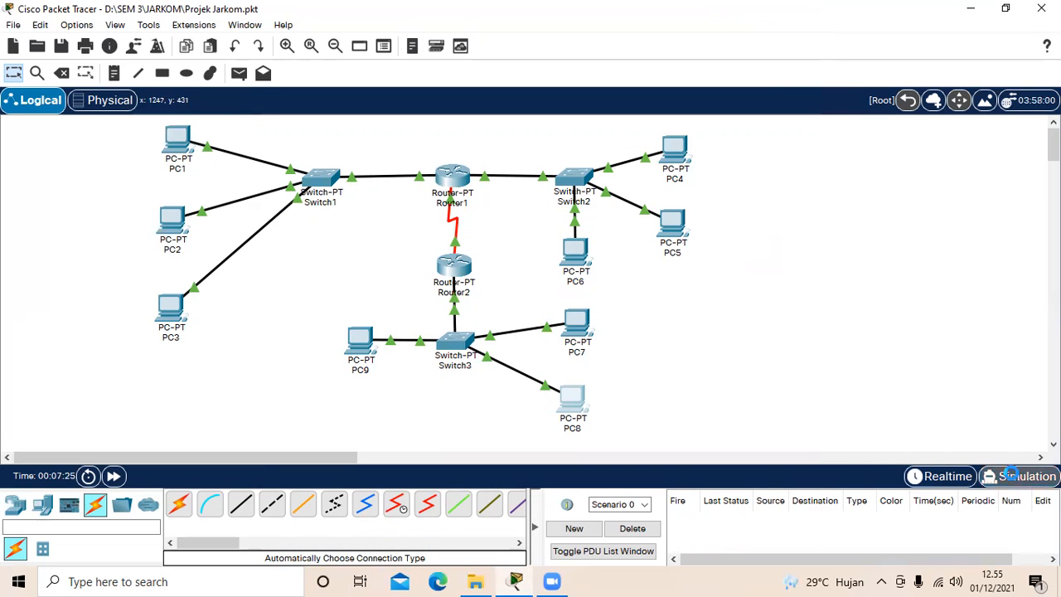
pyautogui.click(995, 447)
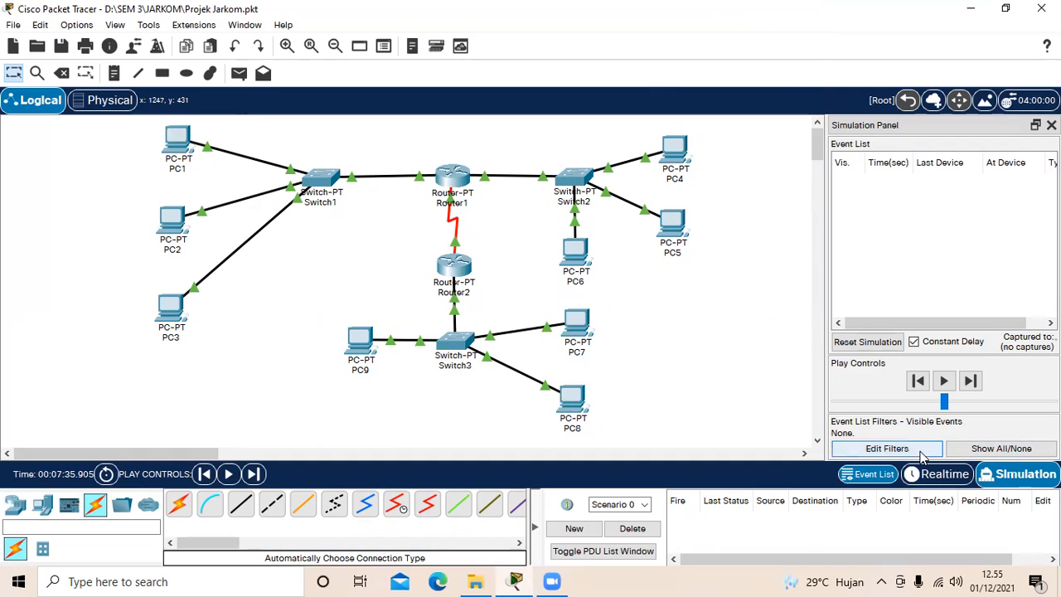
pyautogui.click(886, 448)
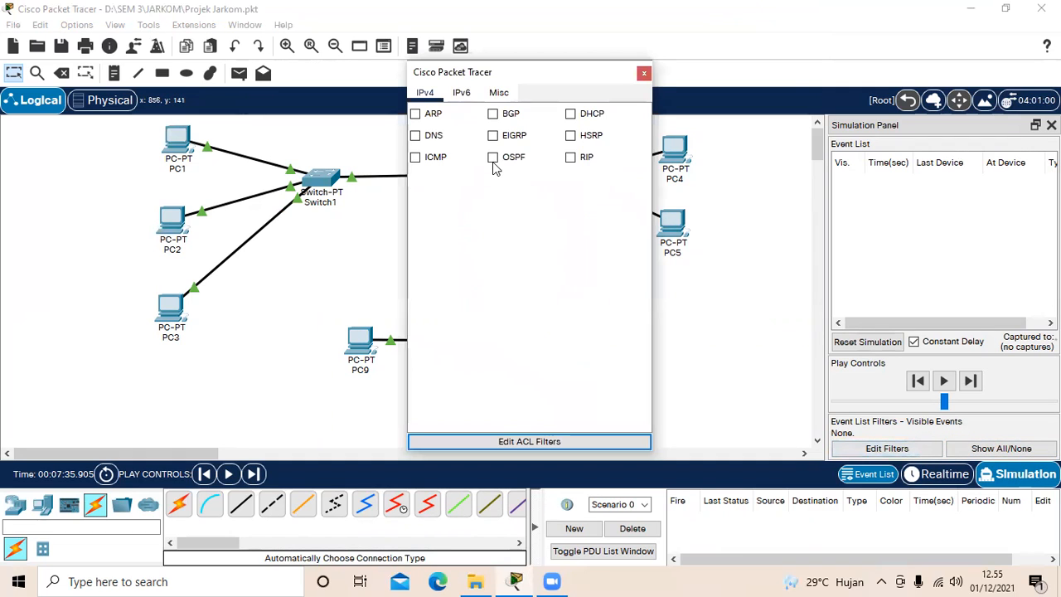
pyautogui.click(416, 115)
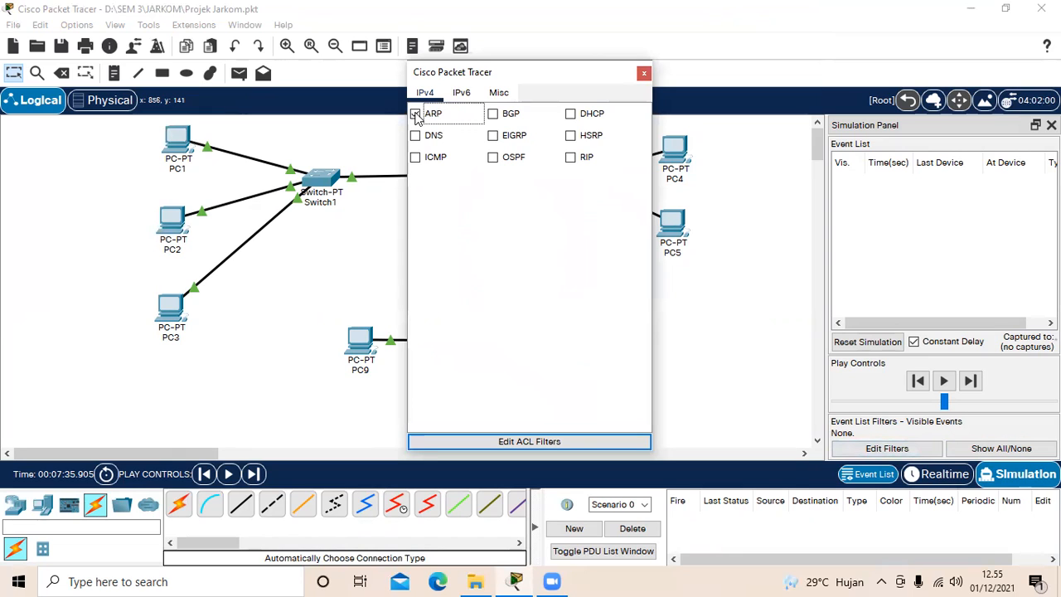
pyautogui.click(643, 75)
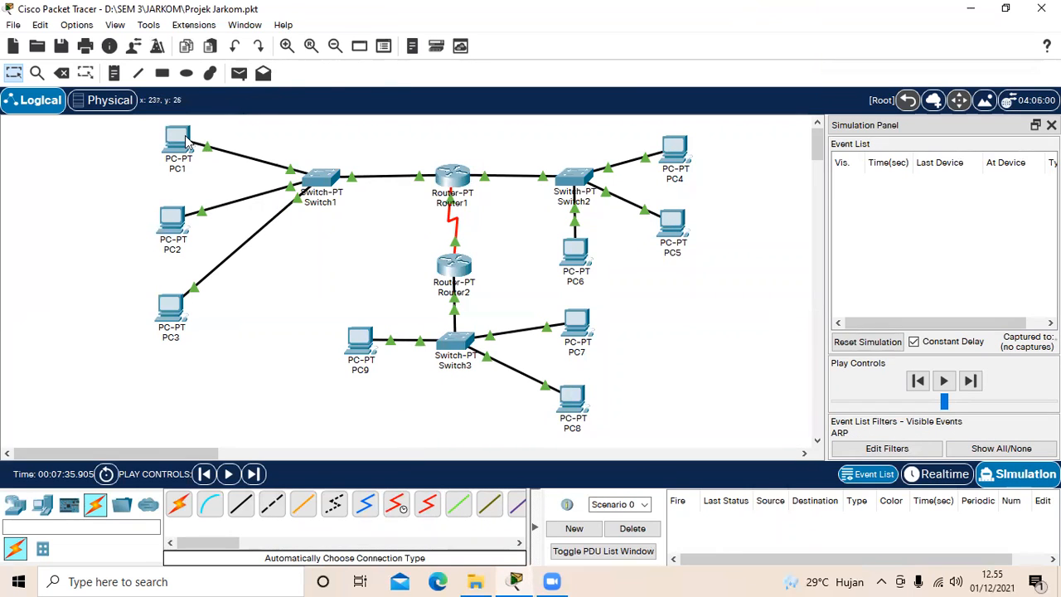
# Step: Add a simple PDU with PC1 as the source and PC2 as the destination
pyautogui.click(240, 74)
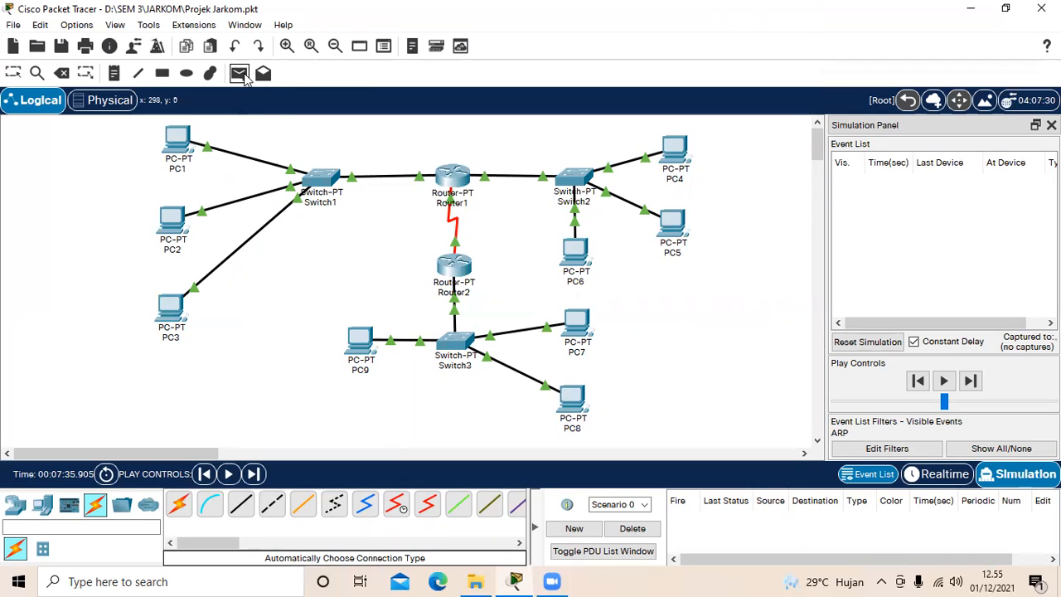
pyautogui.click(177, 139)
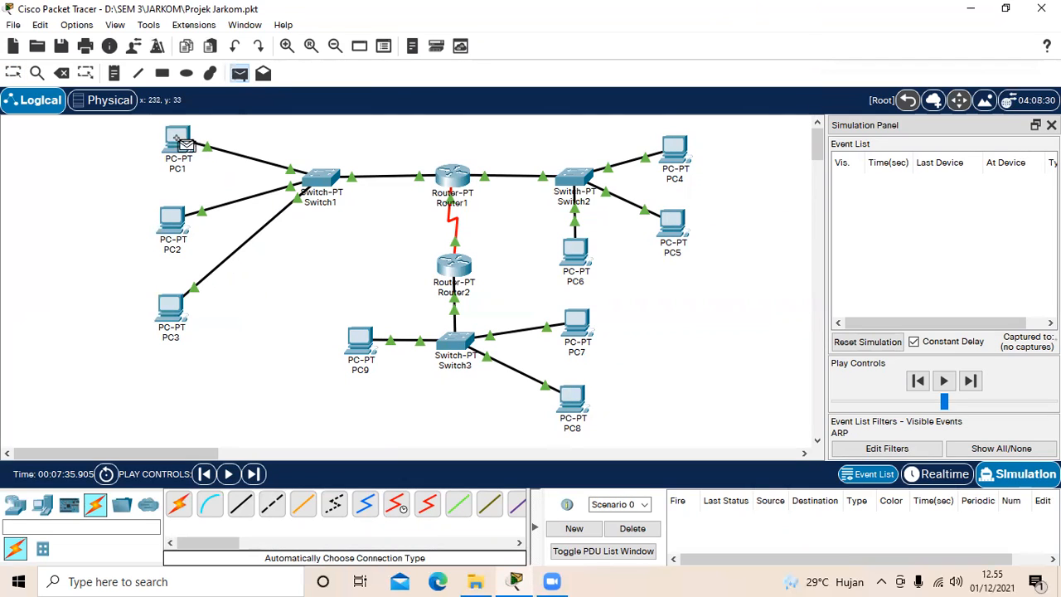
pyautogui.click(164, 219)
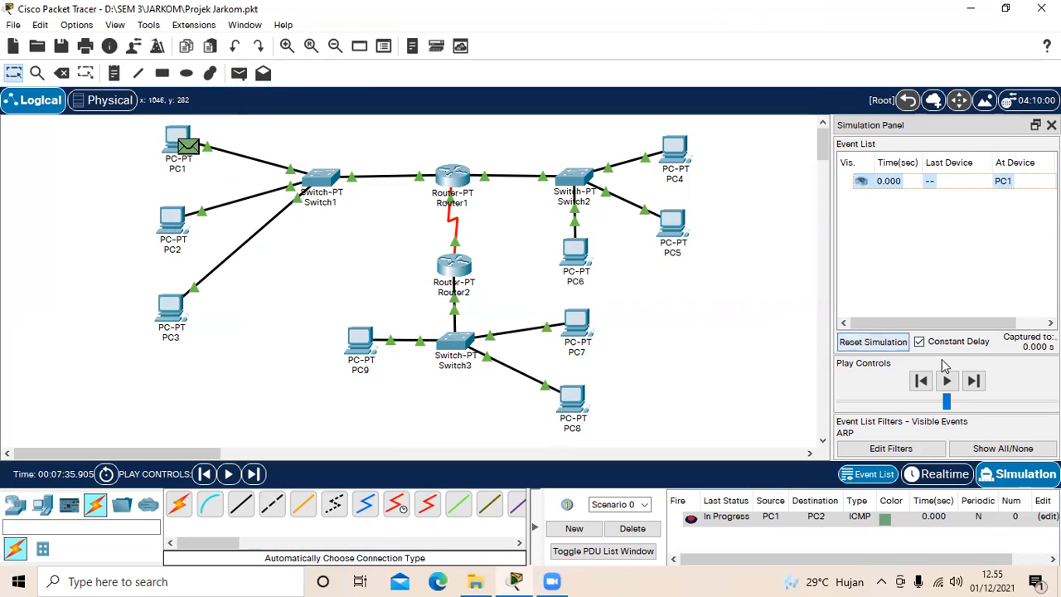
# Step: Advance the PC1-to-PC2 simulation event by event until the ARP reply reaches PC1, and delete the scenario
pyautogui.click(973, 381)
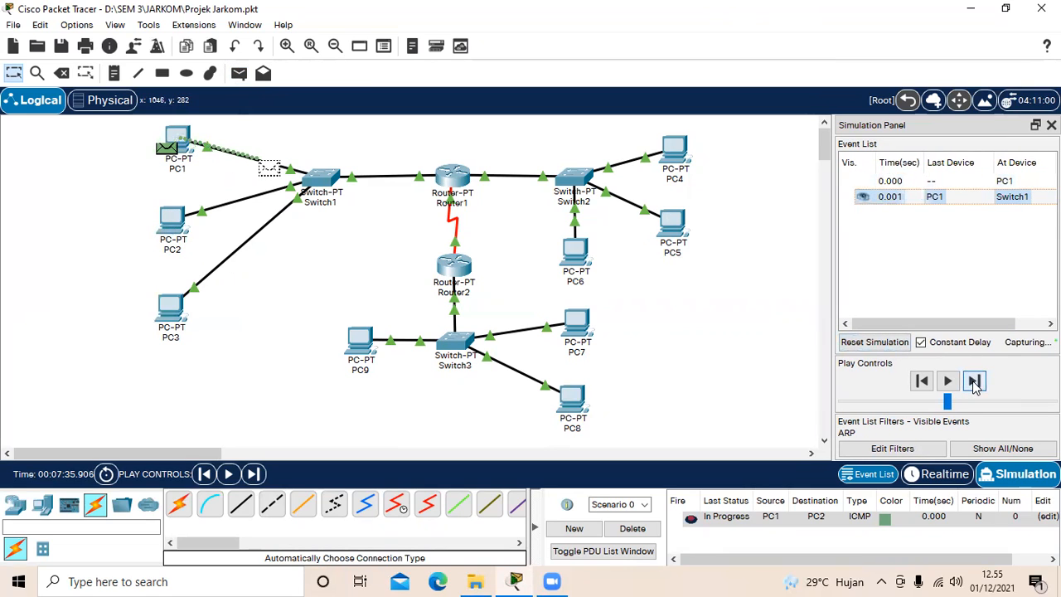
pyautogui.click(974, 381)
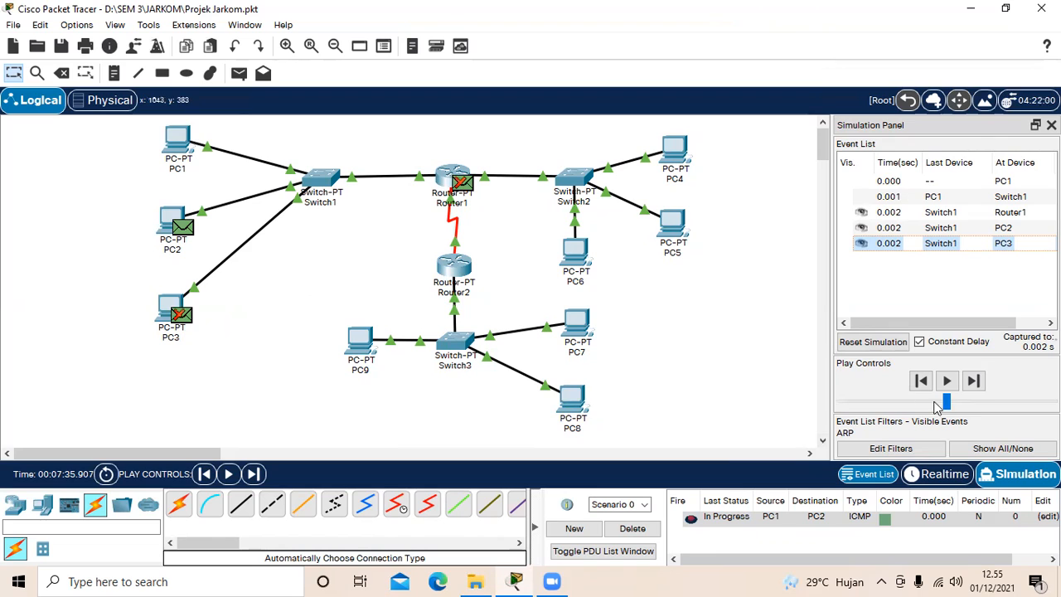
pyautogui.click(983, 386)
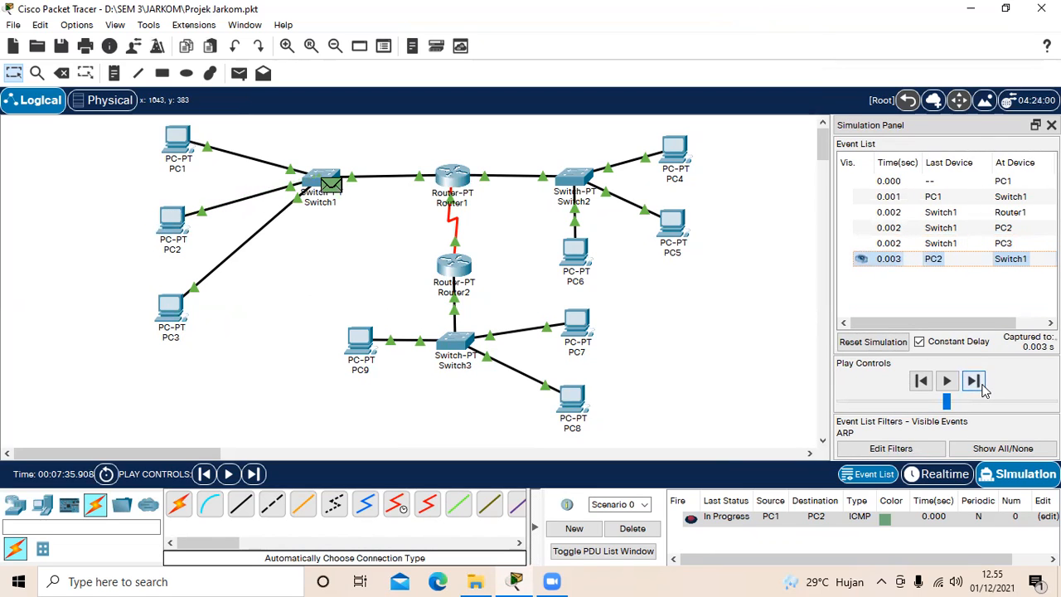
pyautogui.click(975, 381)
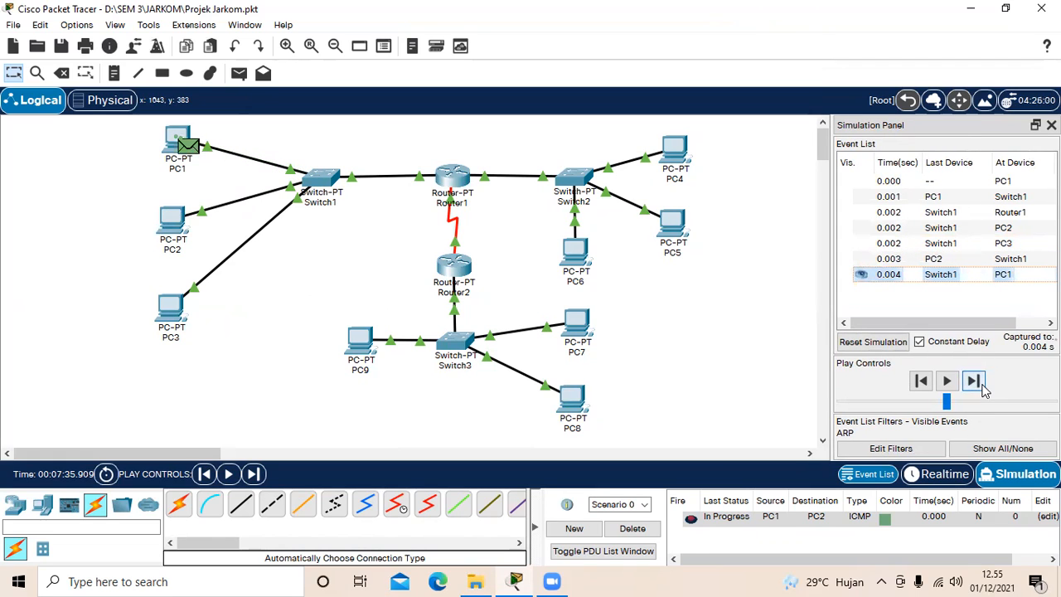
pyautogui.click(633, 530)
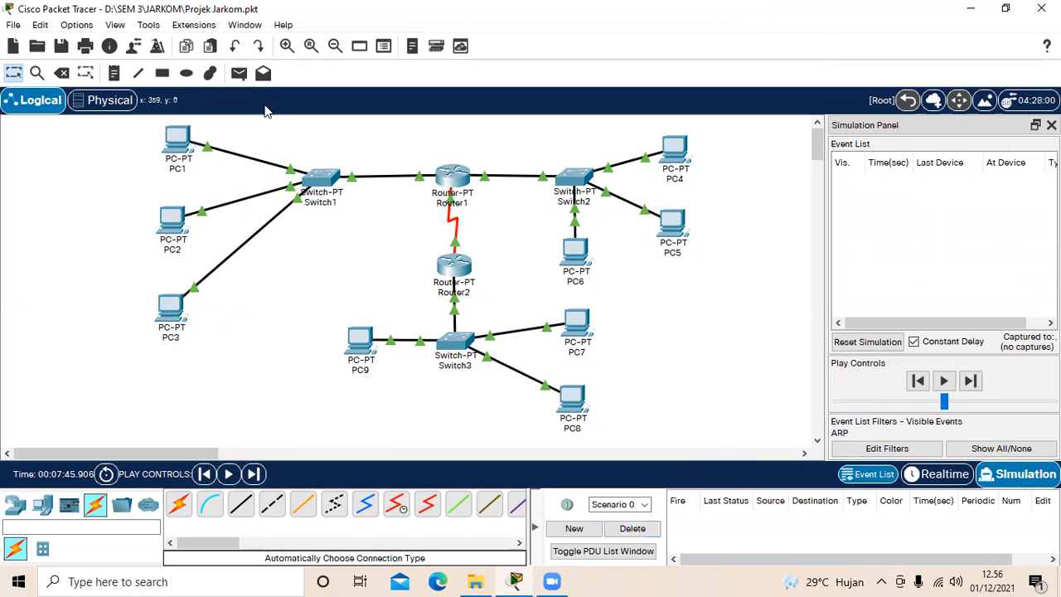
# Step: Add a simple PDU with PC1 as the source and PC3 as the destination
pyautogui.click(239, 75)
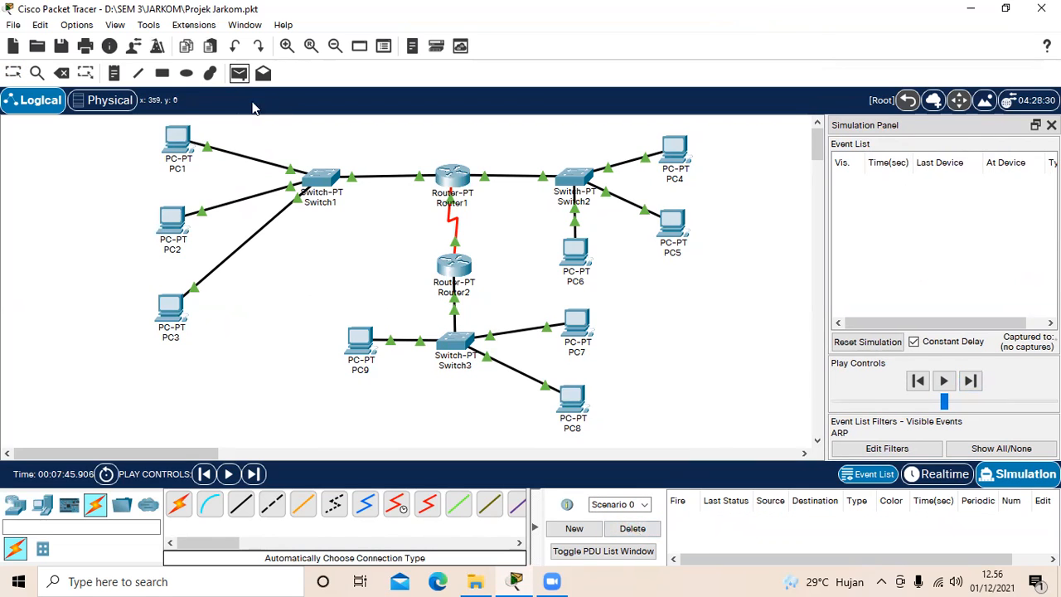
pyautogui.click(176, 139)
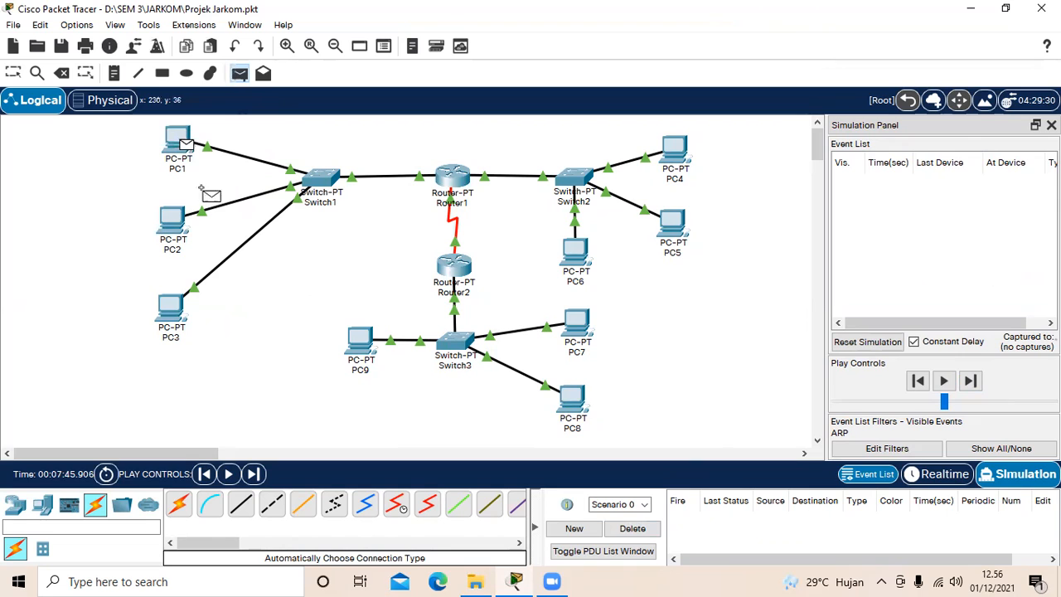
pyautogui.click(170, 311)
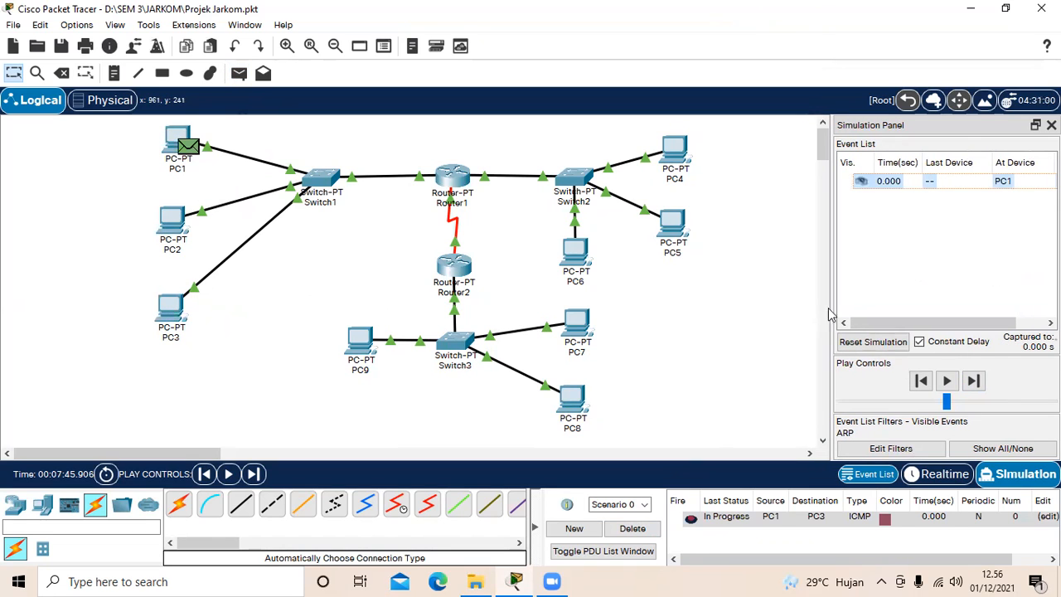
# Step: Step through the ARP exchange between PC1 and PC3 until the reply arrives at PC1, and delete the scenario
pyautogui.click(976, 380)
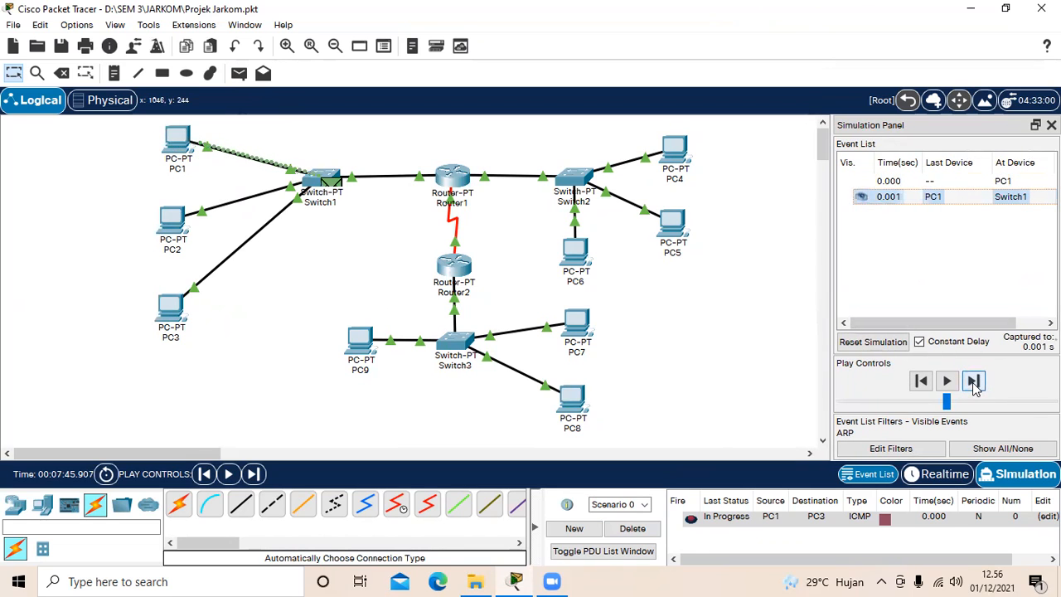
pyautogui.click(974, 381)
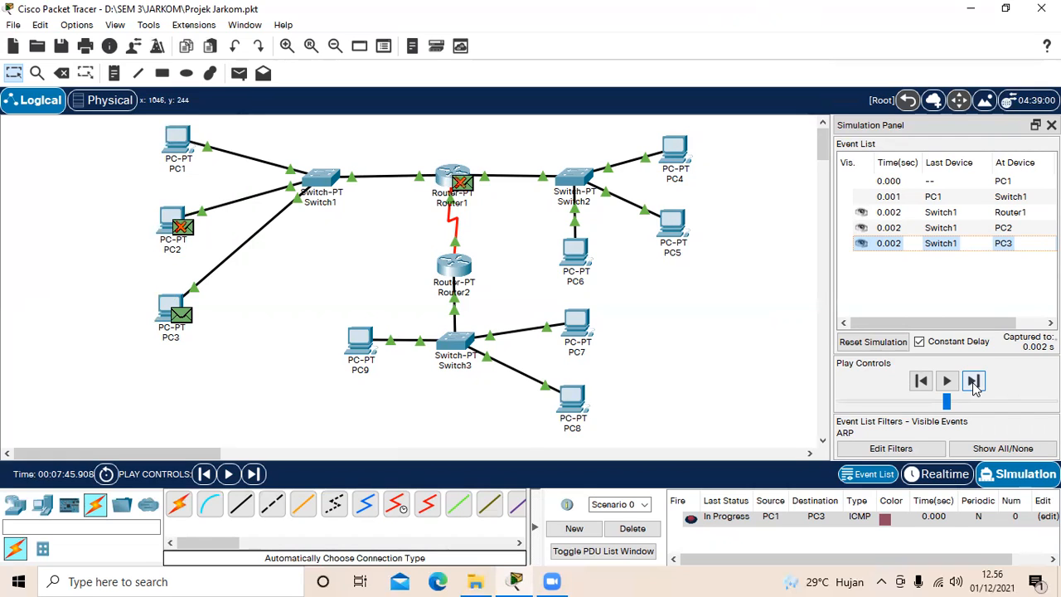
pyautogui.click(974, 383)
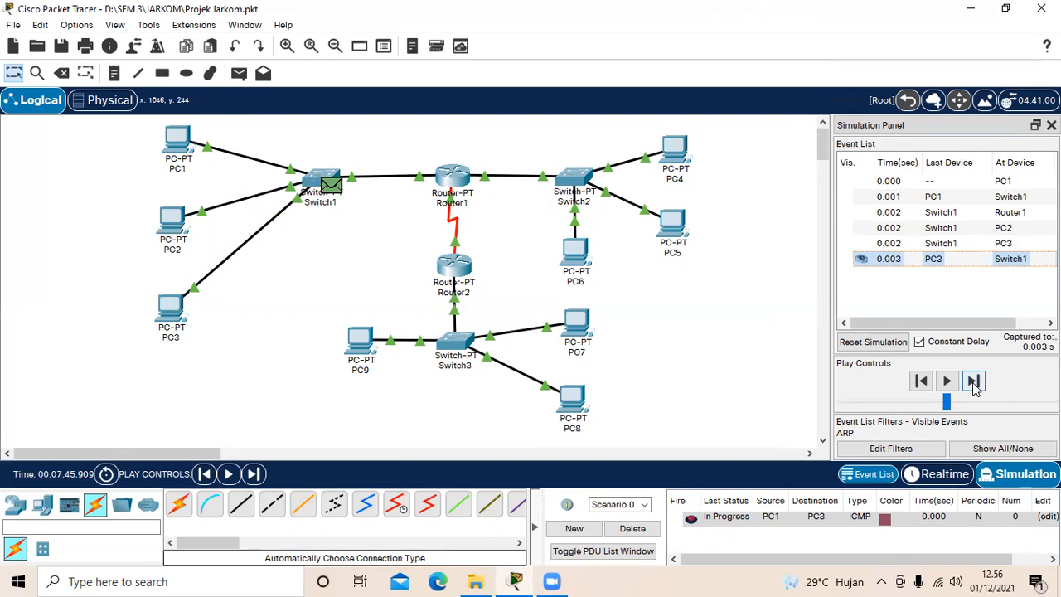
pyautogui.click(974, 382)
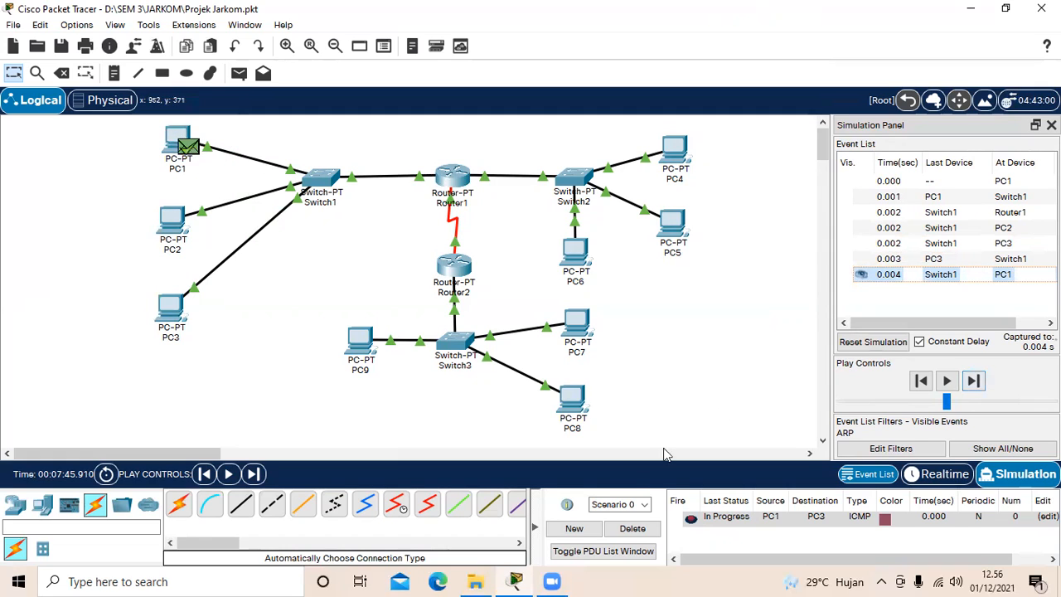
pyautogui.click(649, 529)
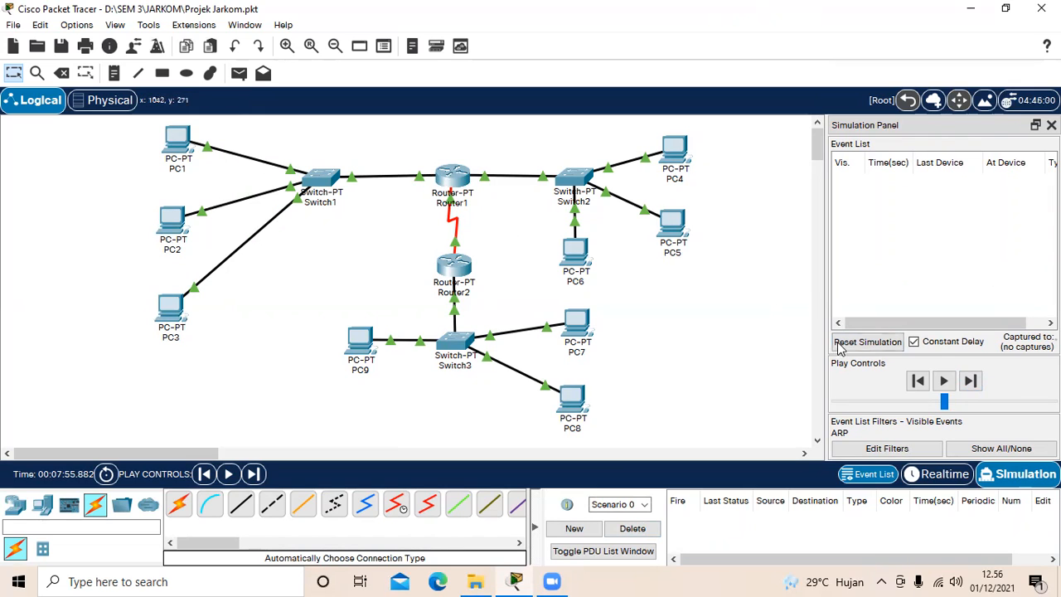
# Step: Add a simple PDU sent from PC3 to PC2
pyautogui.click(240, 73)
pyautogui.click(171, 310)
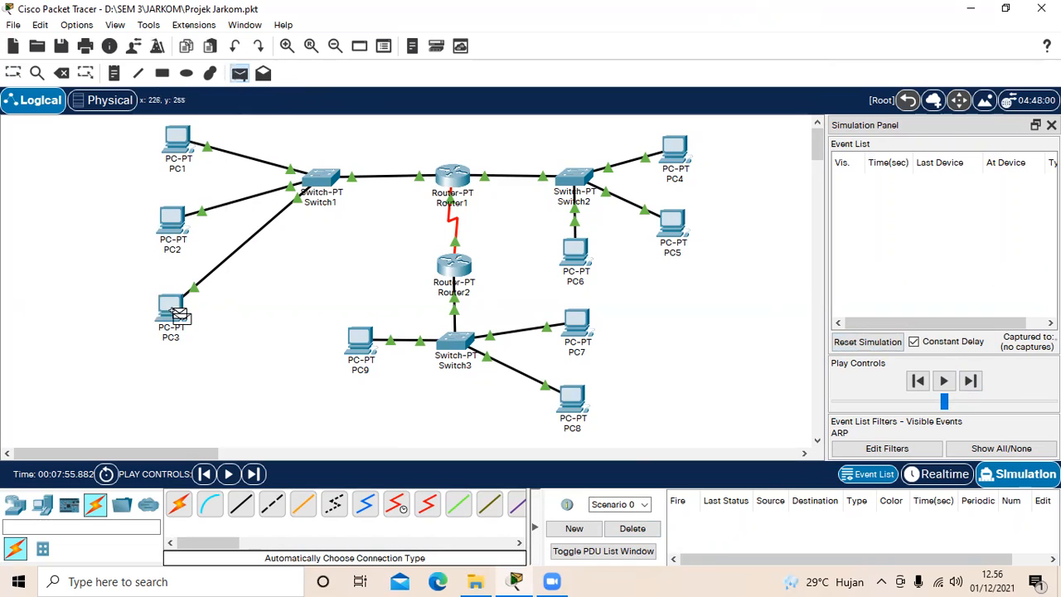
pyautogui.click(169, 222)
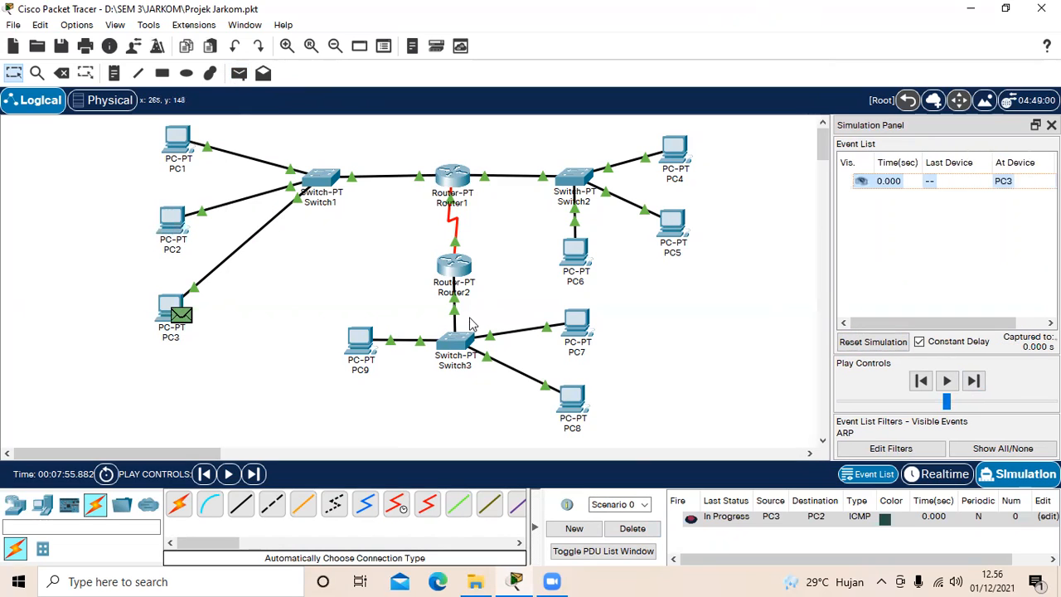
# Step: Advance the PC3-to-PC2 simulation one event at a time until the ARP reply returns to PC3, and delete the scenario
pyautogui.click(975, 381)
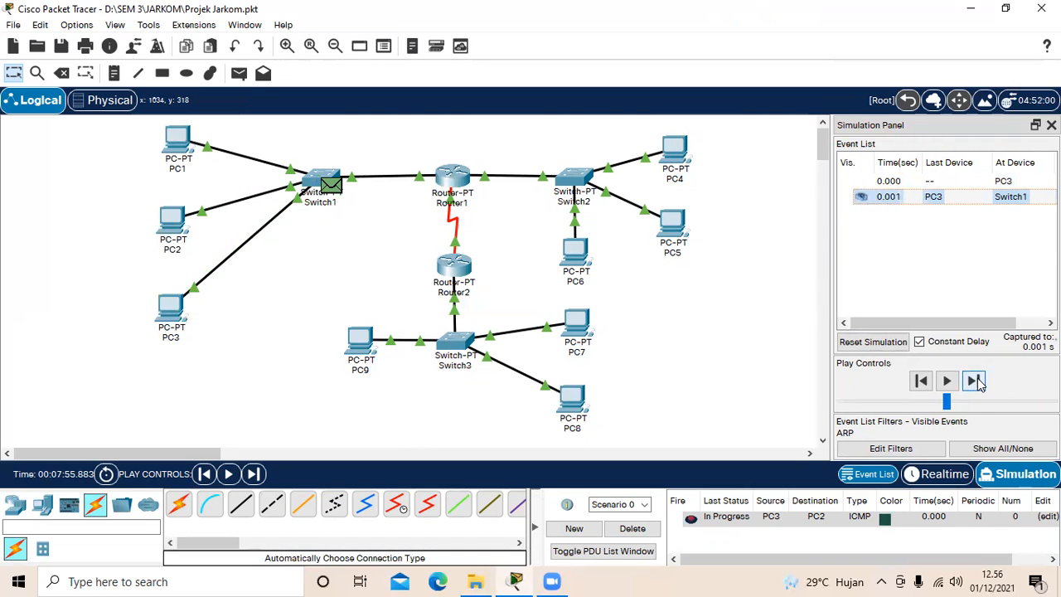
pyautogui.click(975, 382)
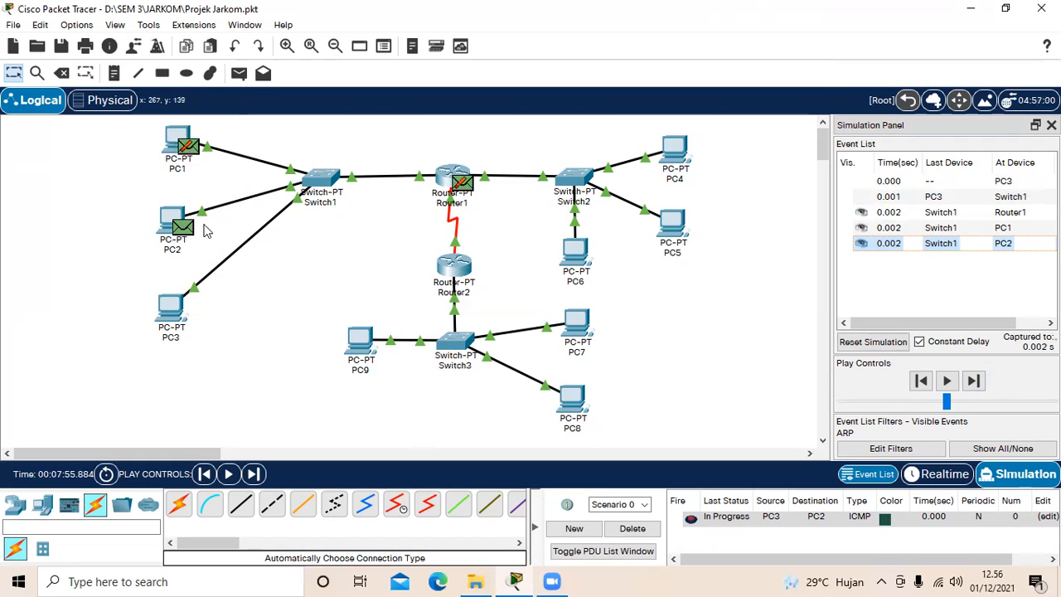
pyautogui.click(974, 382)
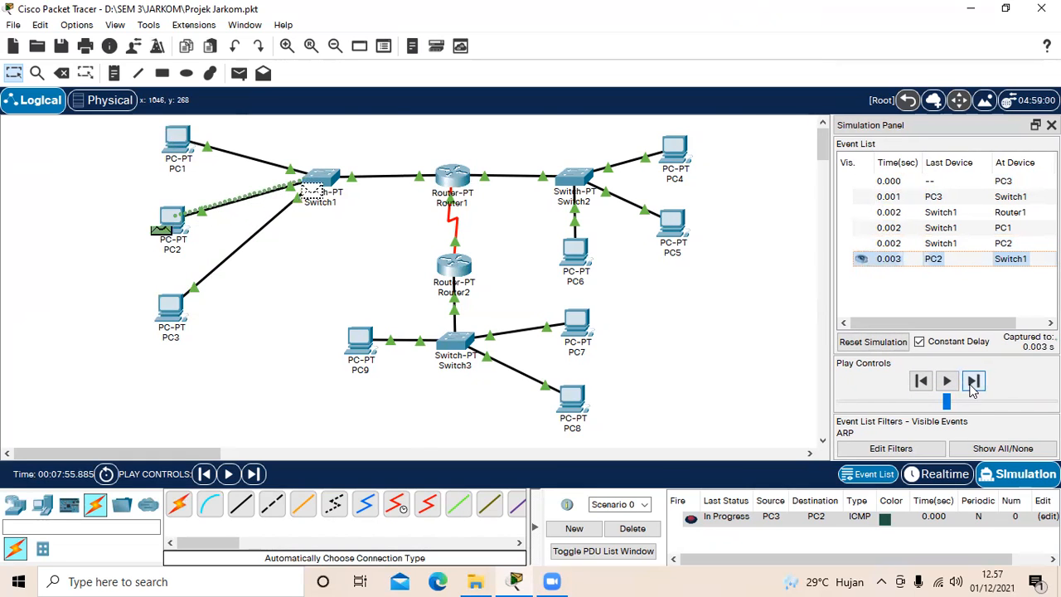
pyautogui.click(975, 383)
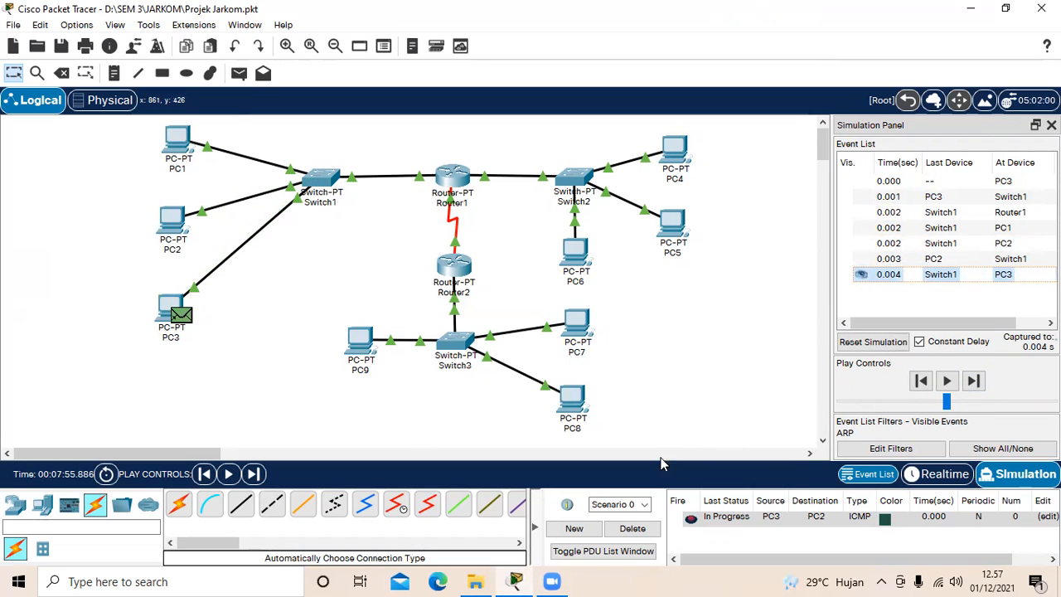
pyautogui.click(632, 528)
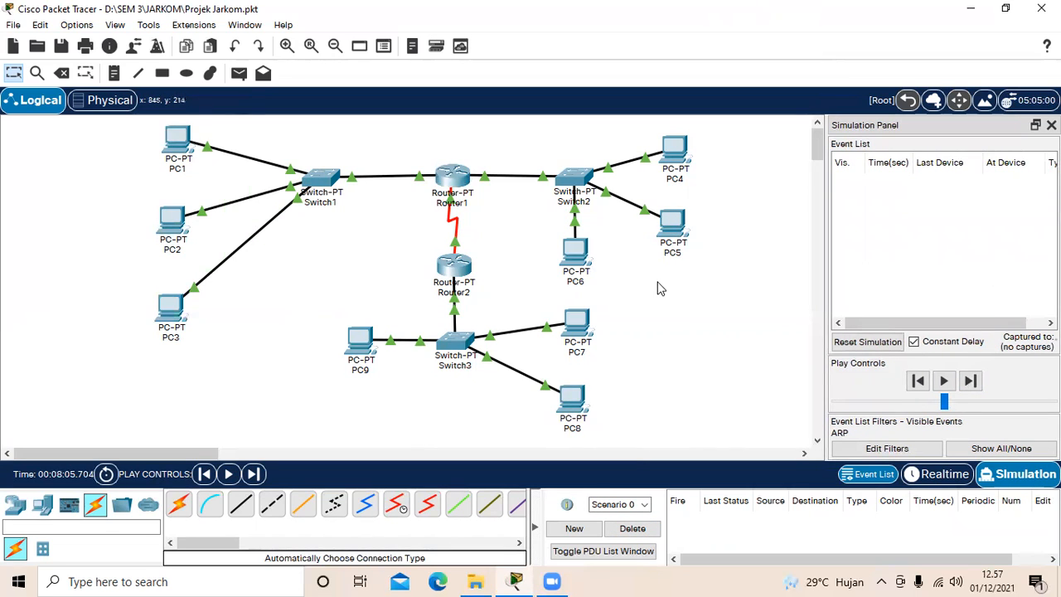
# Step: Add a simple PDU sent from PC4 to PC5 in the Switch2 network
pyautogui.click(242, 79)
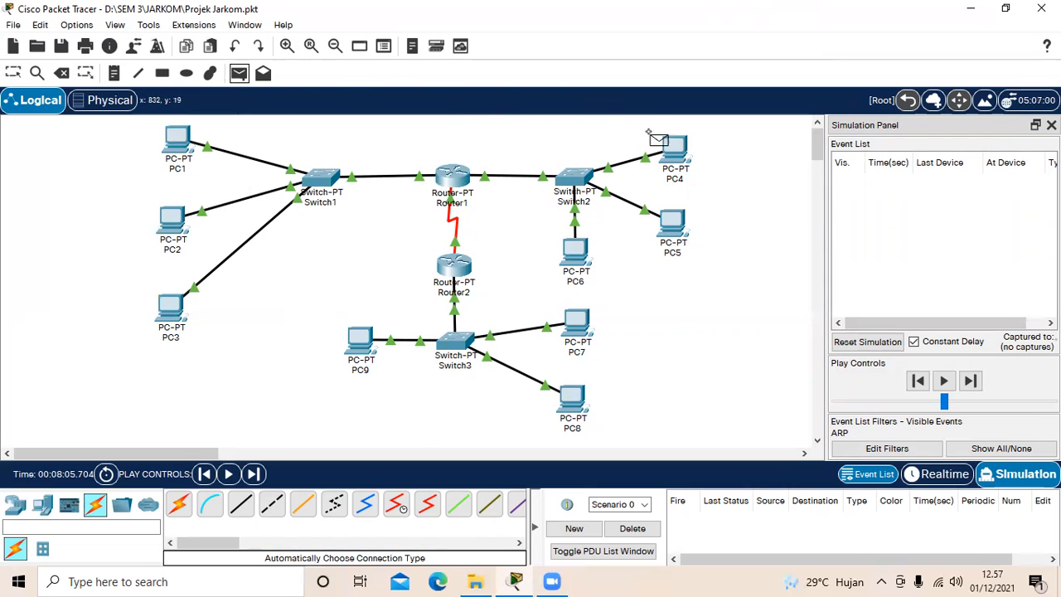
pyautogui.click(673, 148)
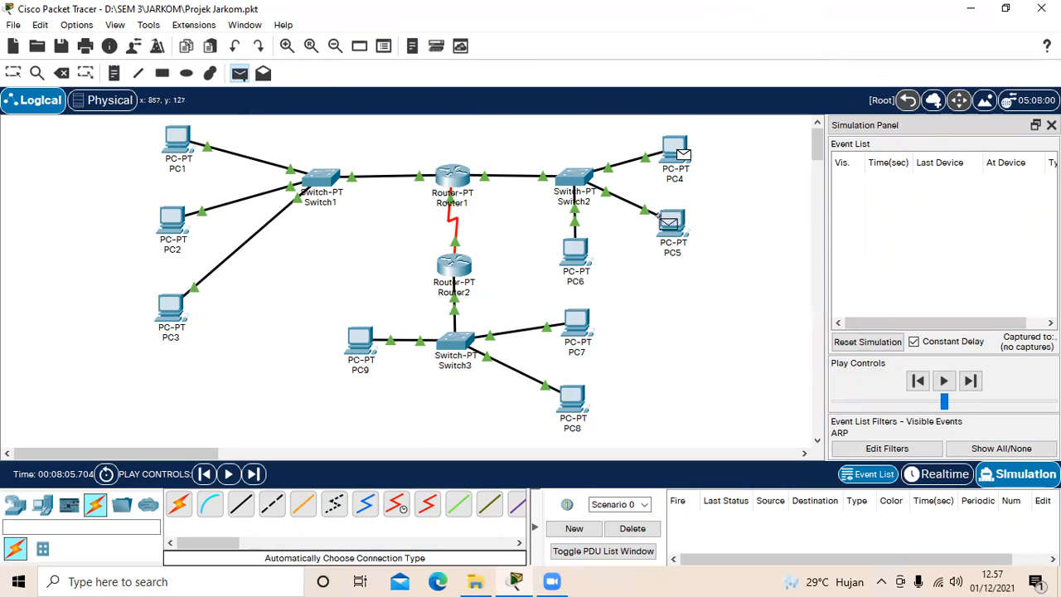
pyautogui.click(670, 223)
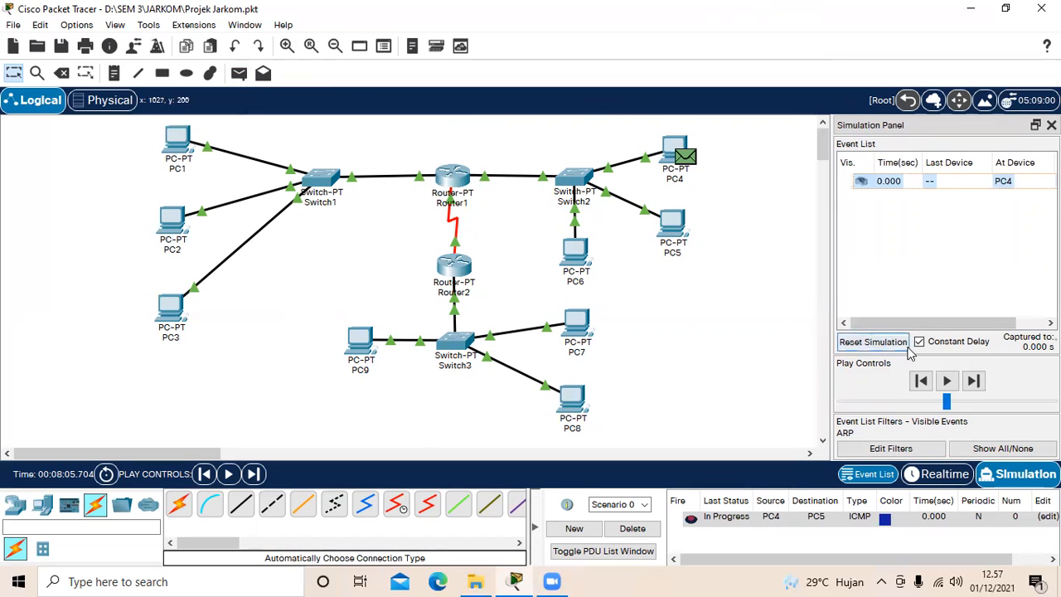
# Step: Step through the ARP events between PC4 and PC5 until the reply gets back to PC4, and delete the scenario
pyautogui.click(974, 380)
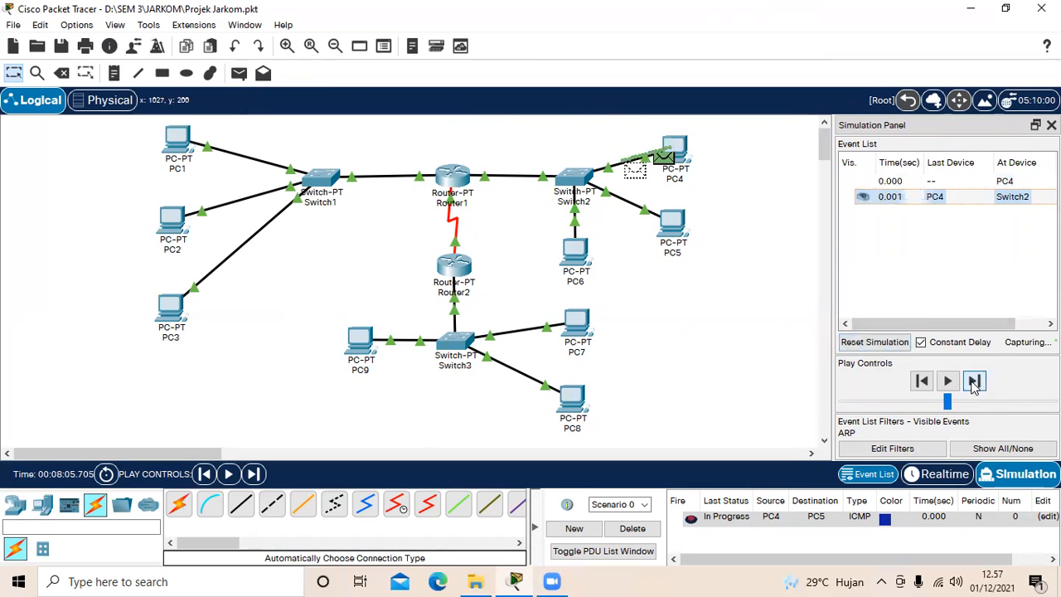
pyautogui.click(974, 380)
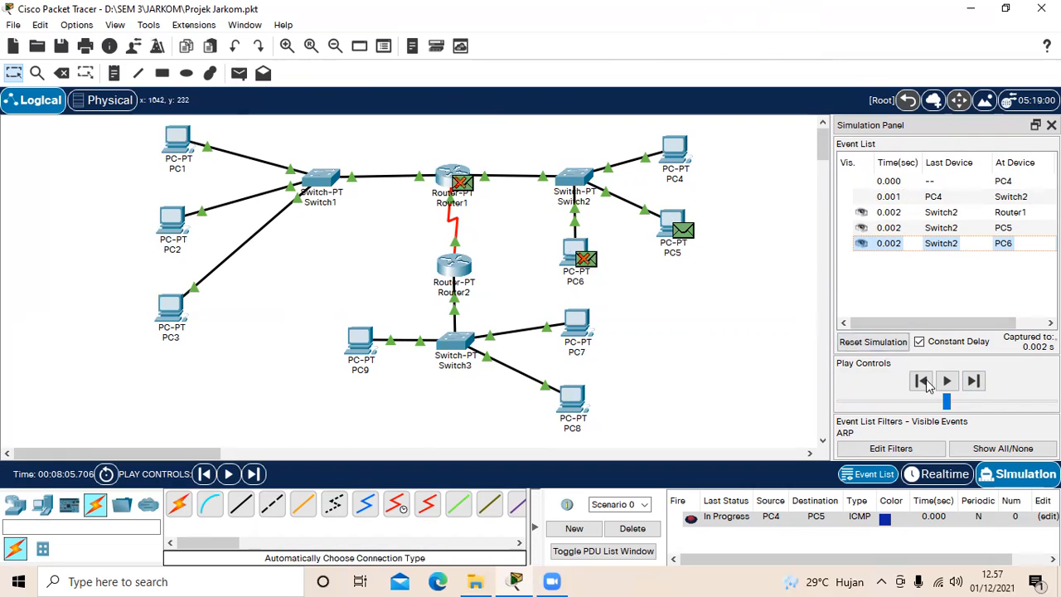
pyautogui.click(975, 381)
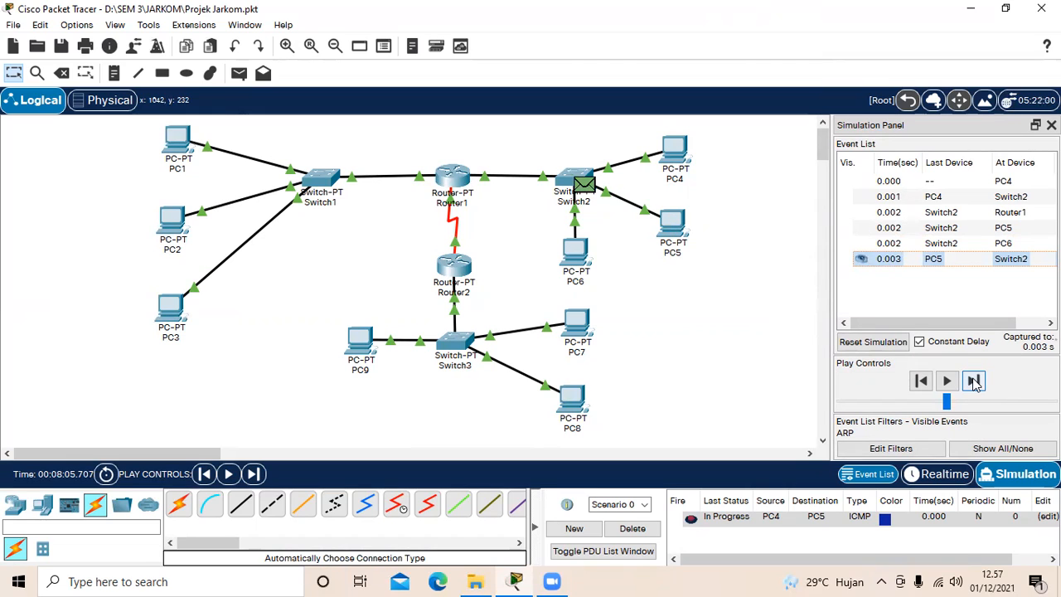
pyautogui.click(975, 381)
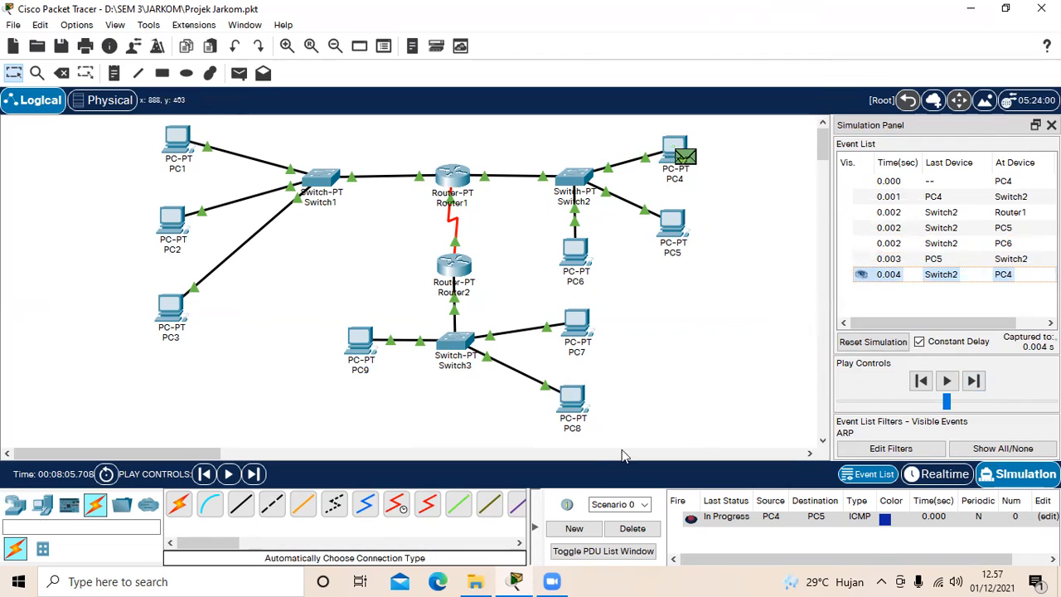
pyautogui.click(635, 529)
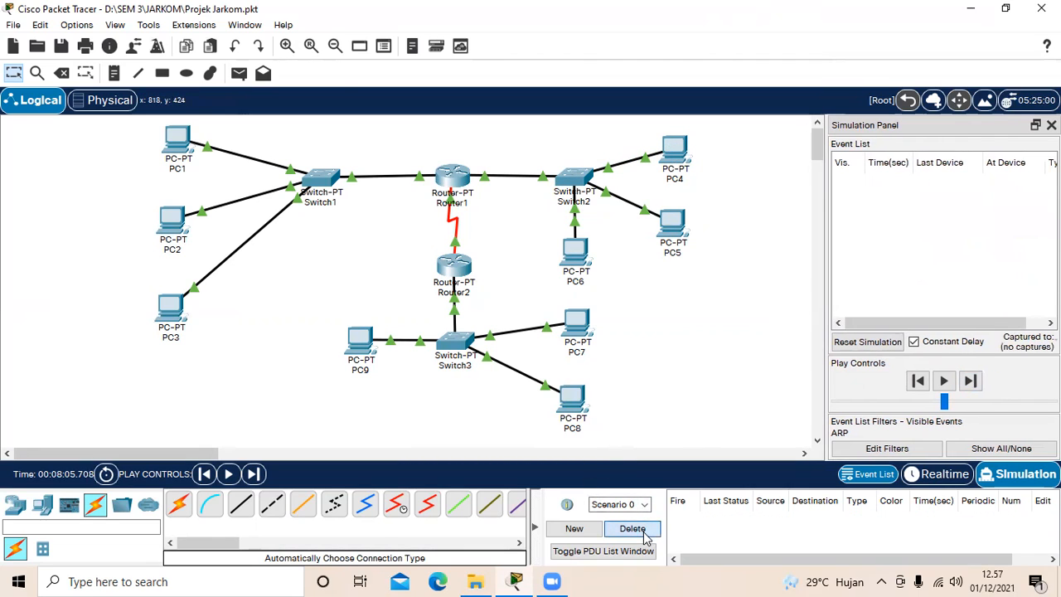
# Step: Add a simple PDU sent from PC4 to PC6
pyautogui.click(239, 74)
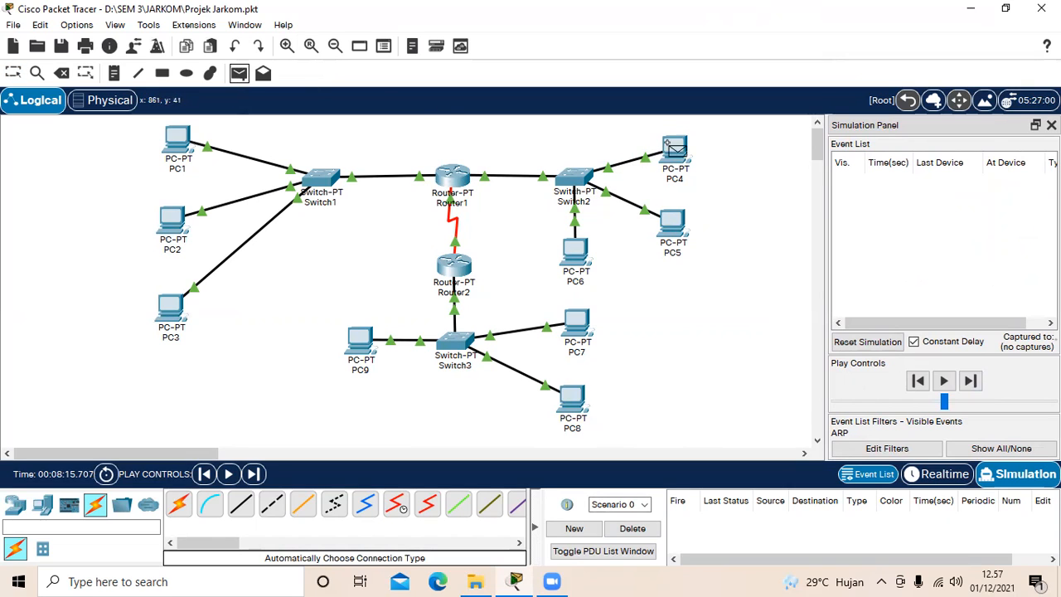
pyautogui.click(673, 146)
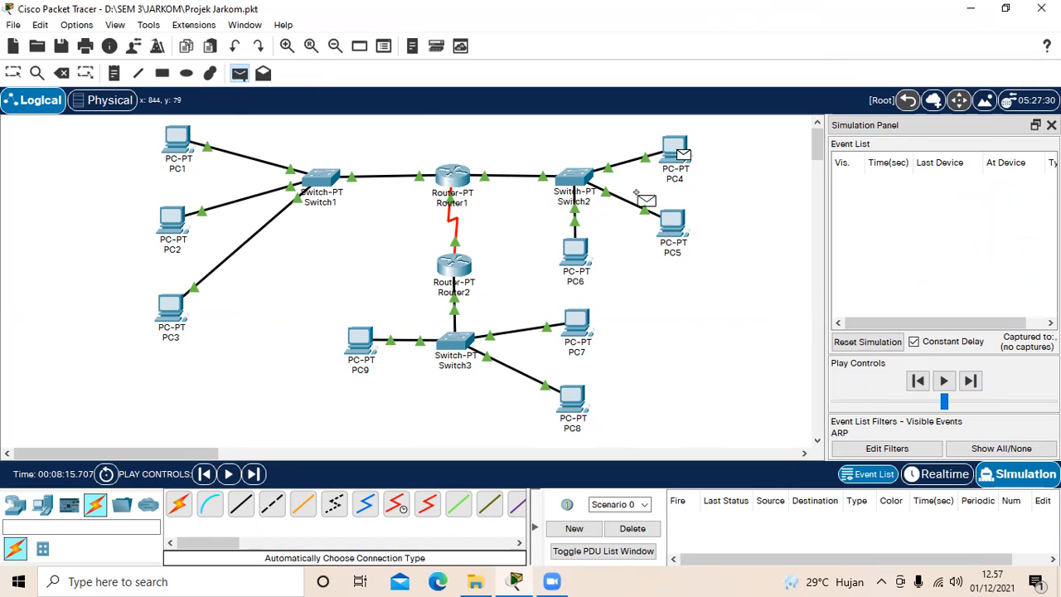
pyautogui.click(577, 243)
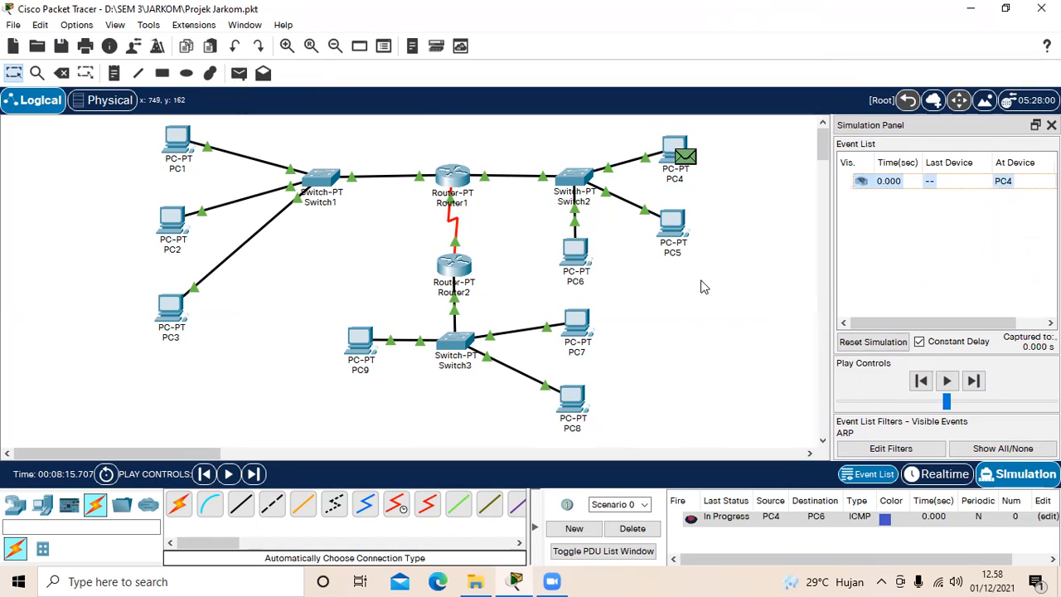
# Step: Advance the PC4-to-PC6 simulation one event at a time until the ARP reply returns to PC4, and delete the scenario
pyautogui.click(979, 380)
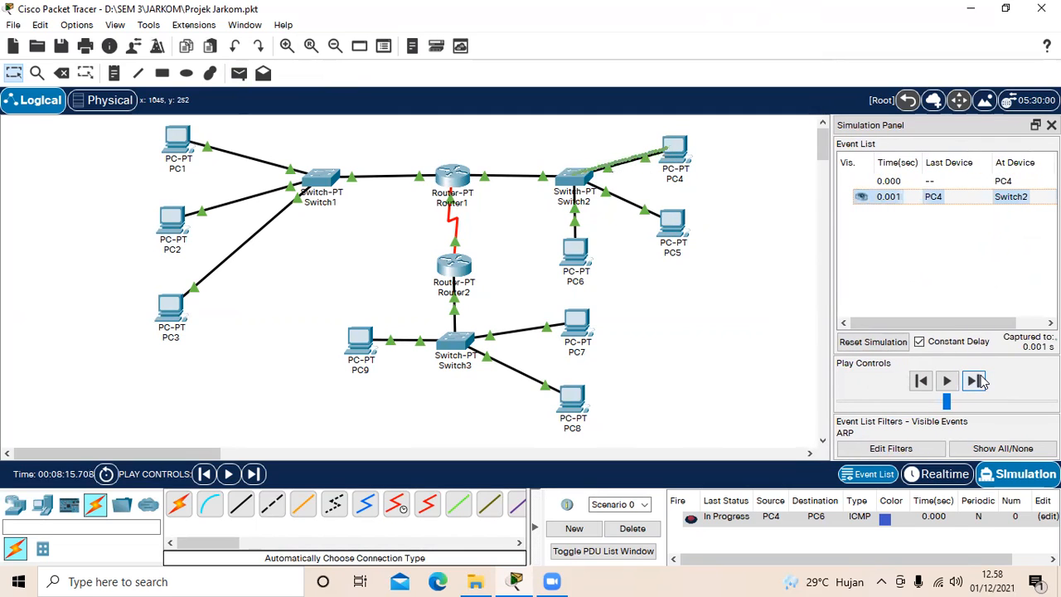
pyautogui.click(975, 380)
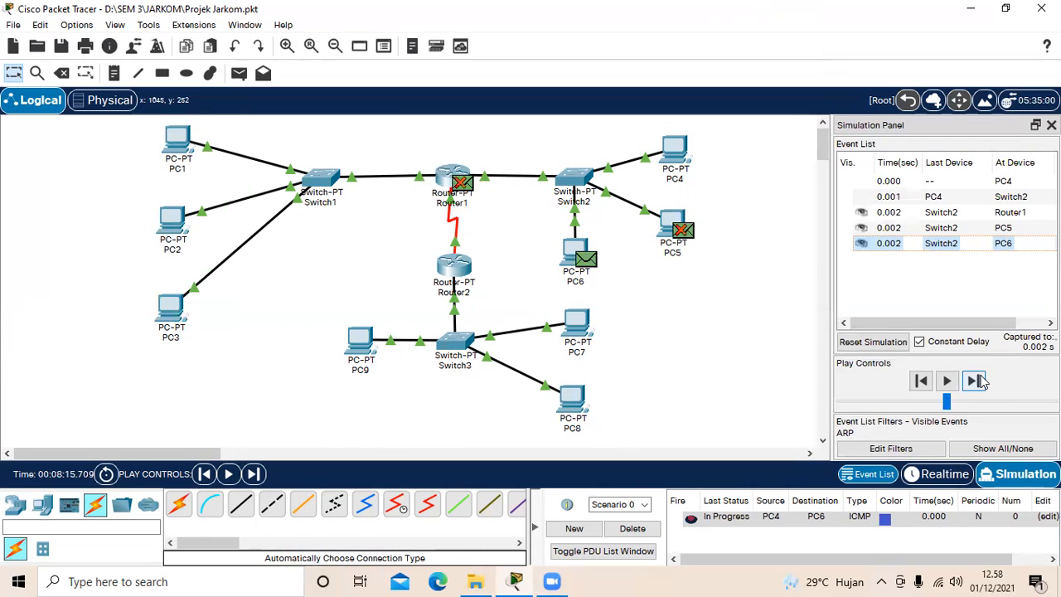
pyautogui.click(976, 380)
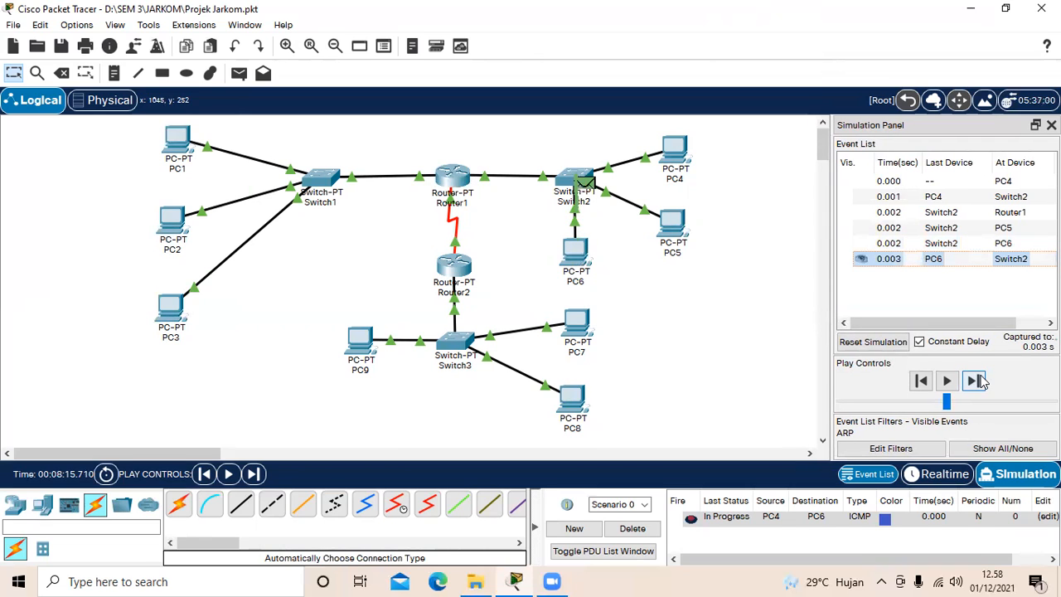
pyautogui.click(978, 380)
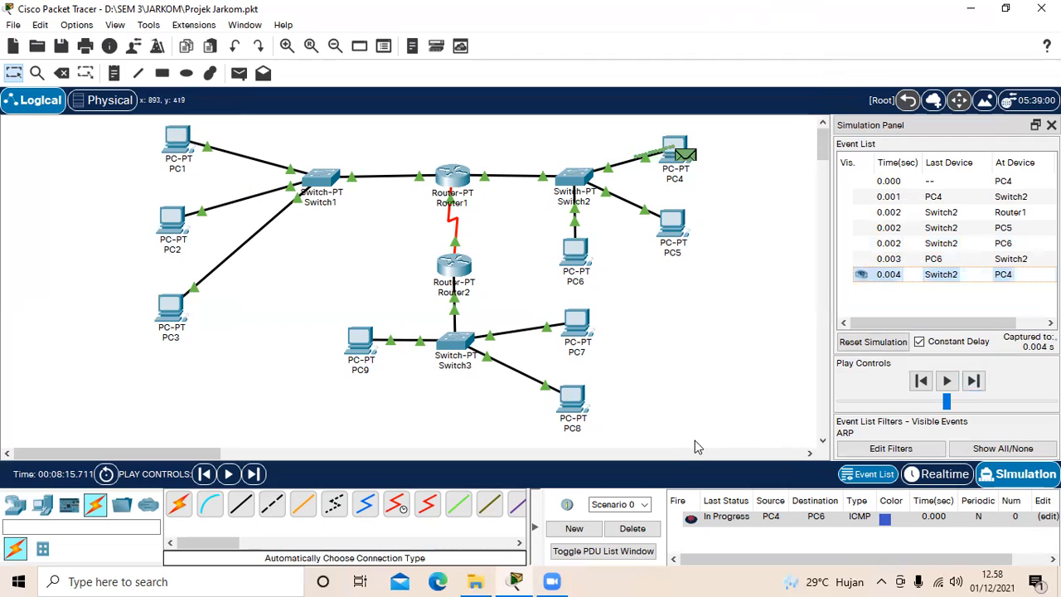
pyautogui.click(638, 532)
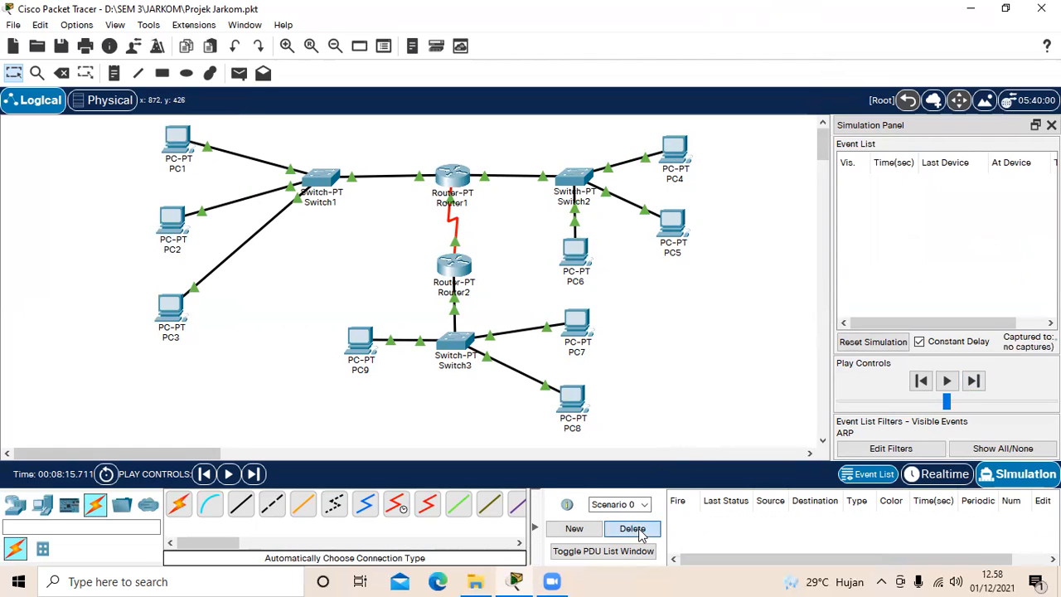
# Step: Add a simple PDU sent from PC6 to PC5
pyautogui.click(239, 74)
pyautogui.click(574, 252)
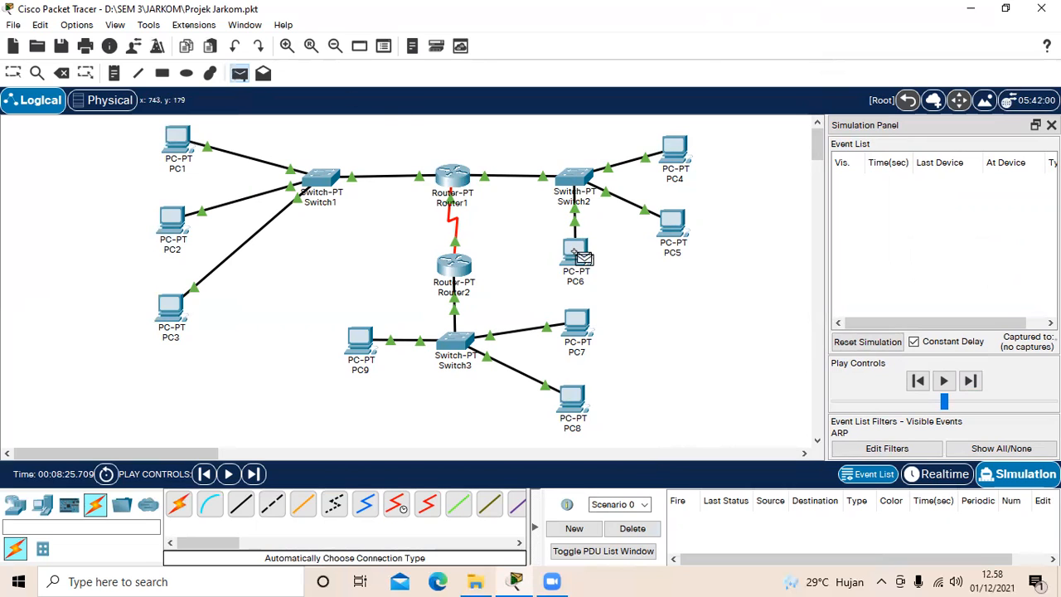
pyautogui.click(671, 222)
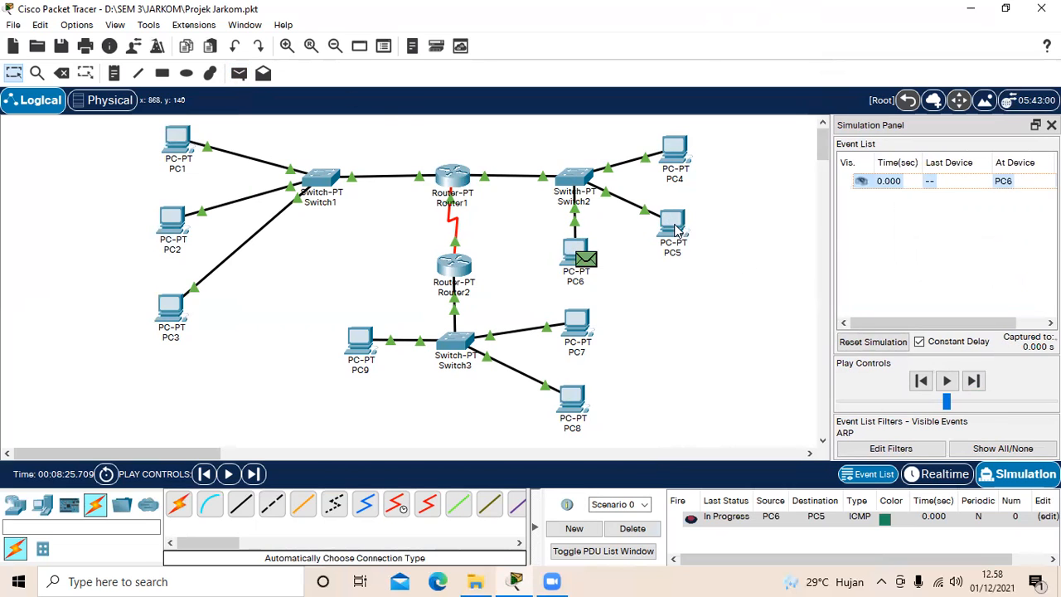
# Step: Step through the ARP events between PC6 and PC5 until the reply gets back to PC6, and delete the scenario
pyautogui.click(974, 380)
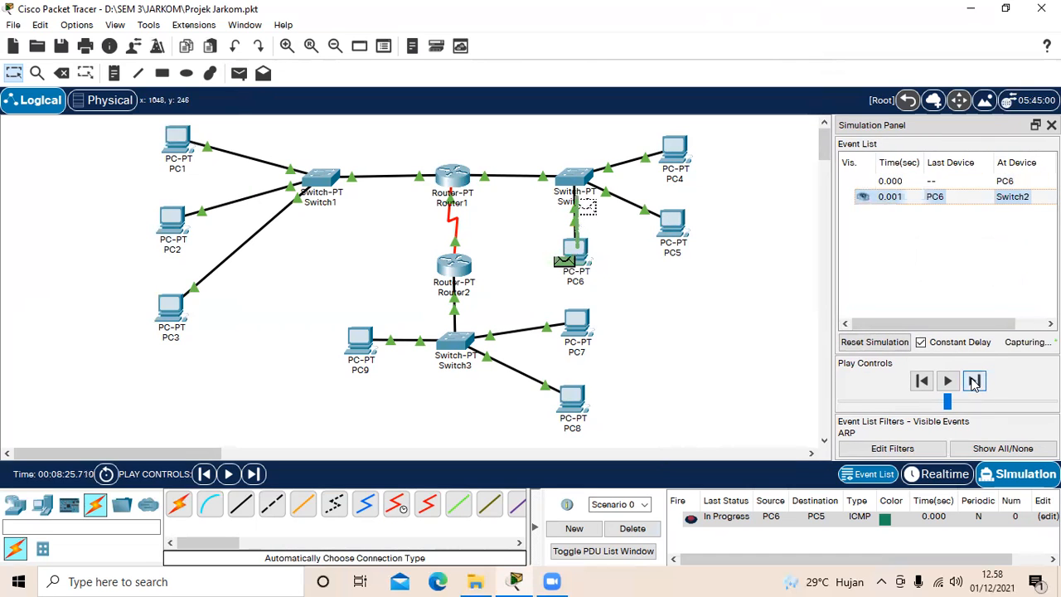
pyautogui.click(974, 381)
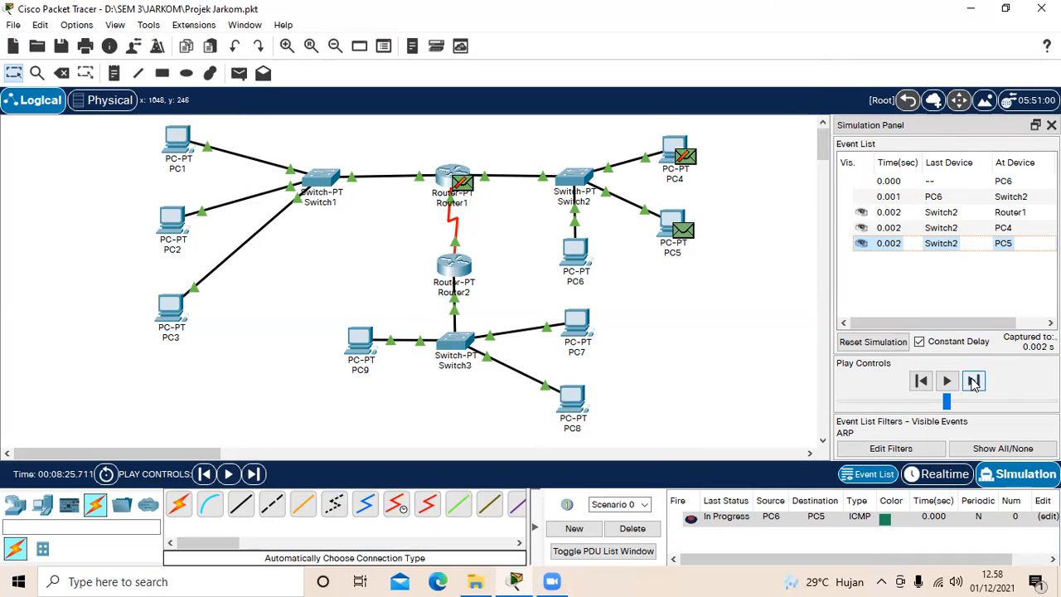
pyautogui.click(974, 381)
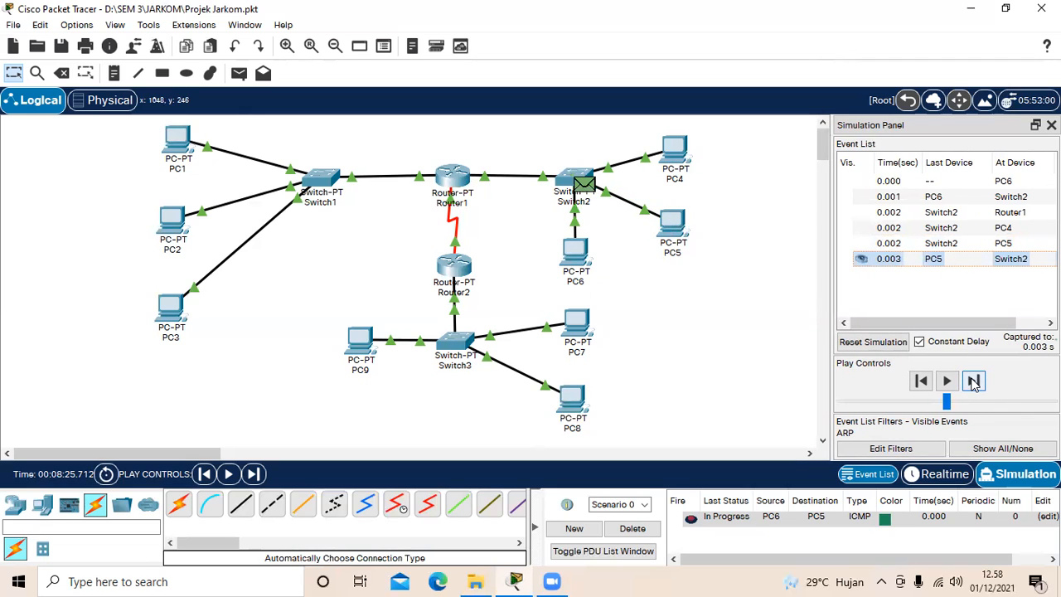
pyautogui.click(974, 381)
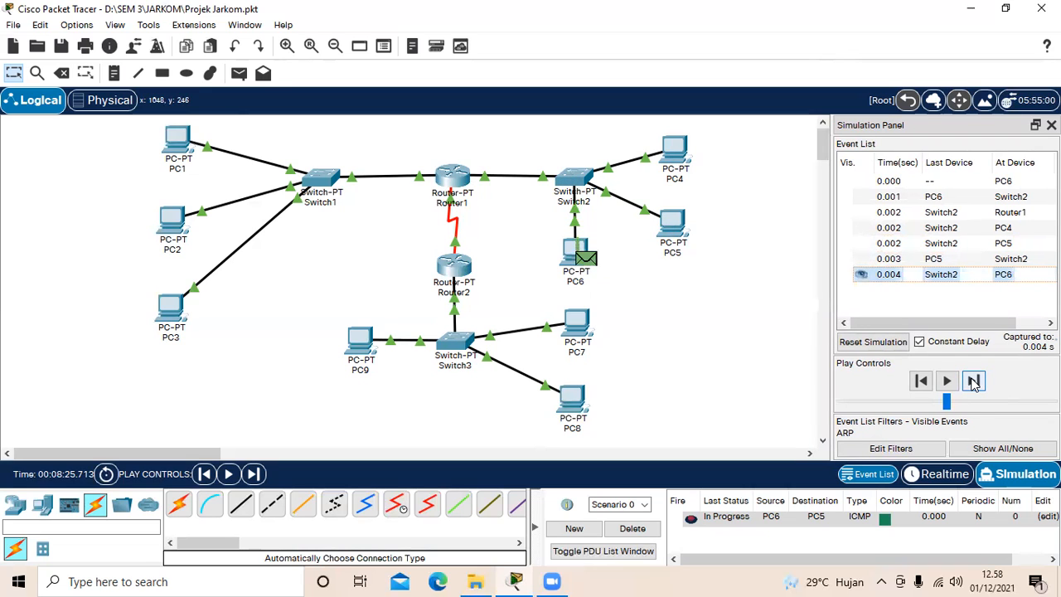
pyautogui.click(646, 535)
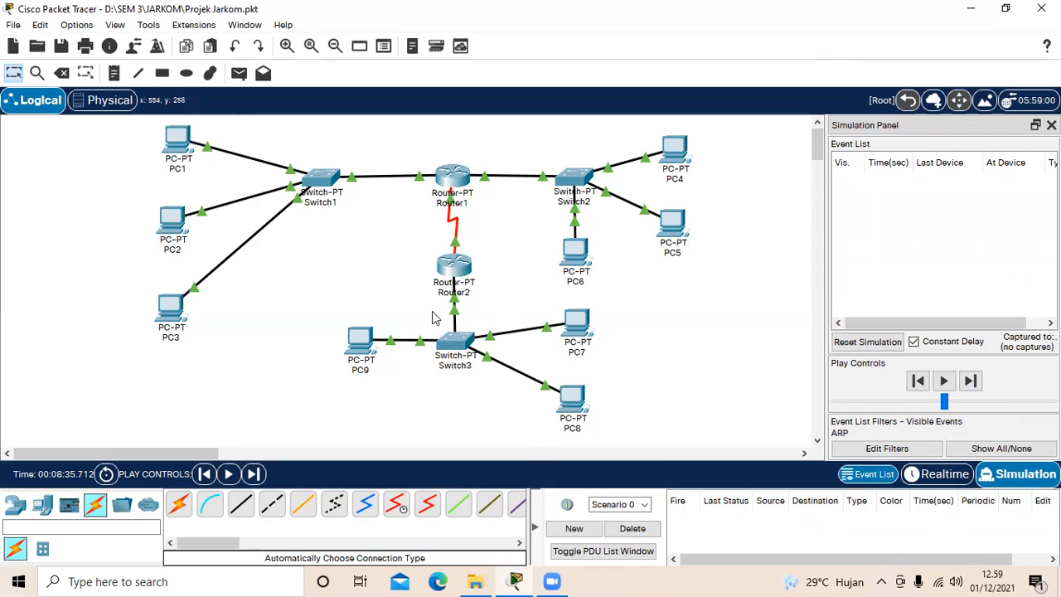
# Step: Add a simple PDU sent from PC7 to PC8 in the Switch3 network
pyautogui.click(238, 74)
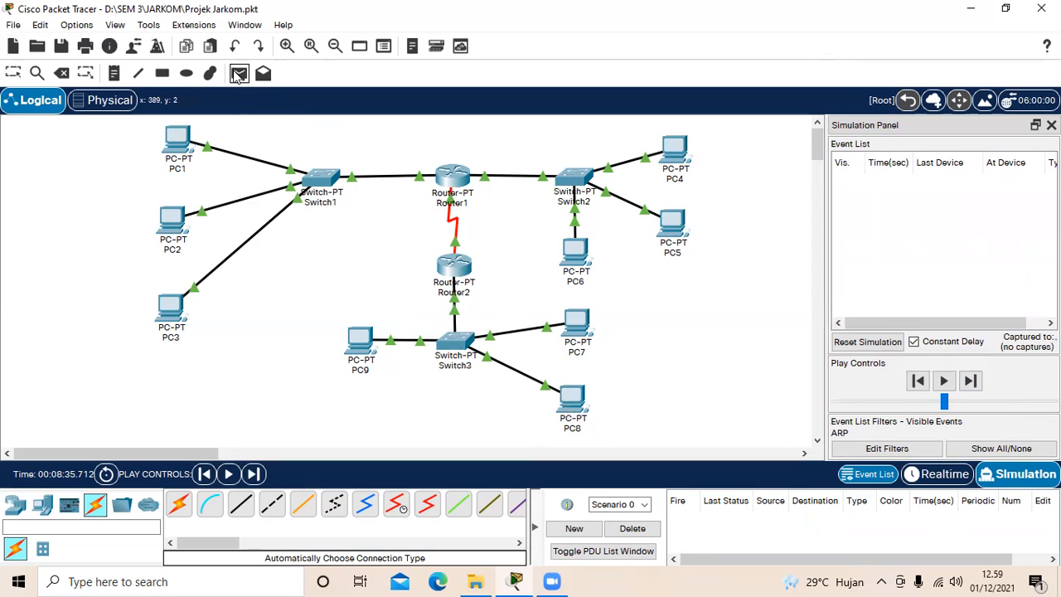
pyautogui.click(576, 322)
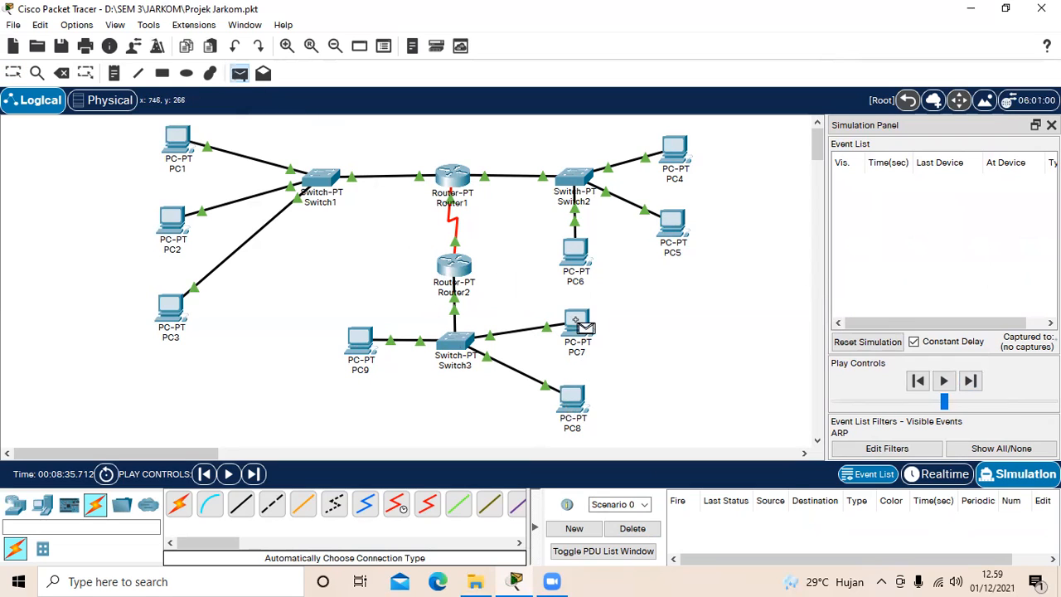
pyautogui.click(573, 402)
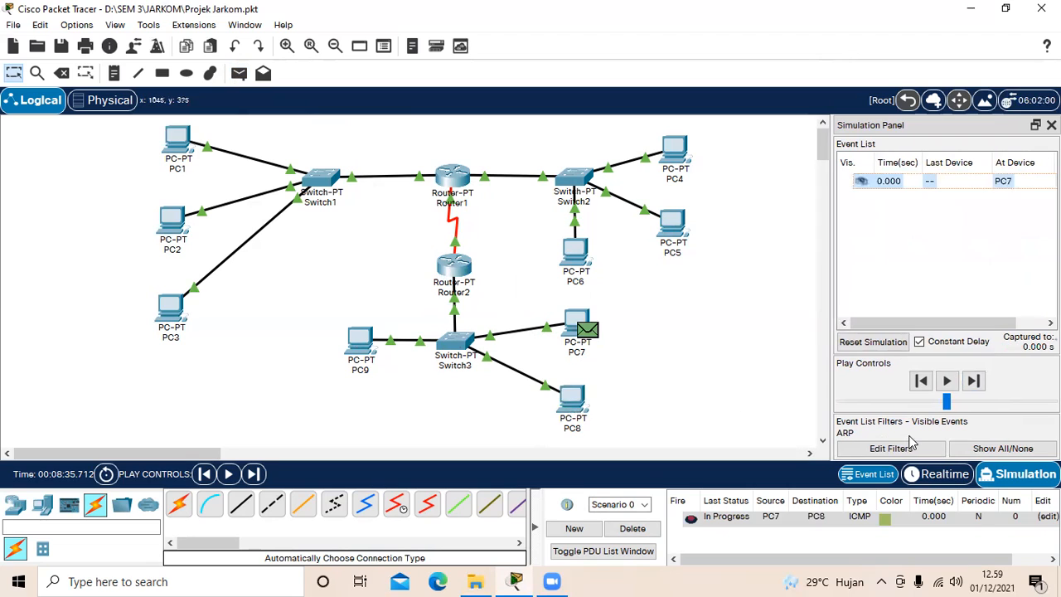
# Step: Advance the PC7-to-PC8 simulation event by event until the ARP reply reaches PC7, and delete the scenario
pyautogui.click(974, 381)
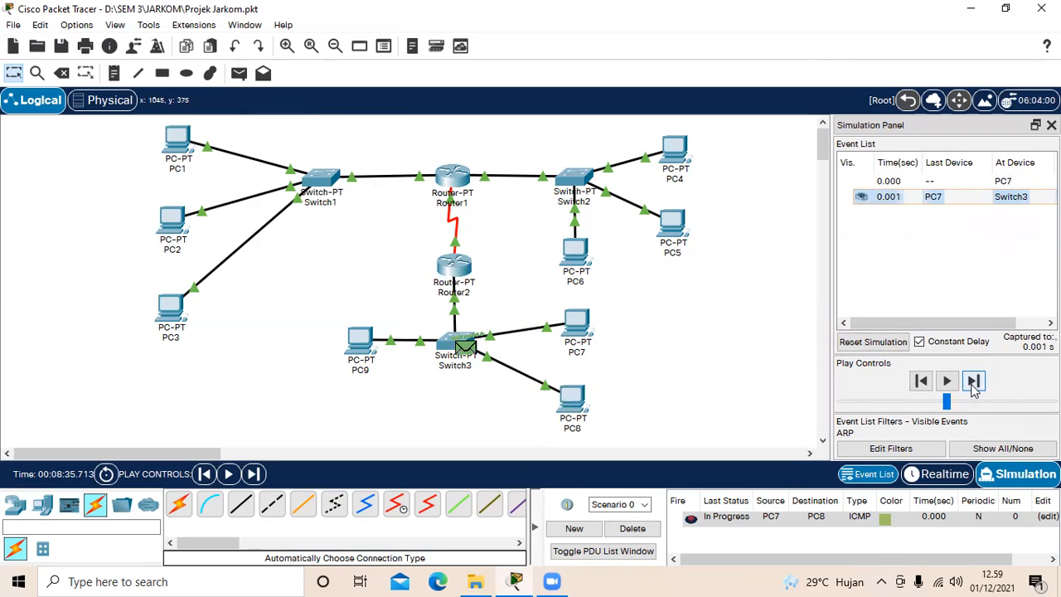
pyautogui.click(975, 383)
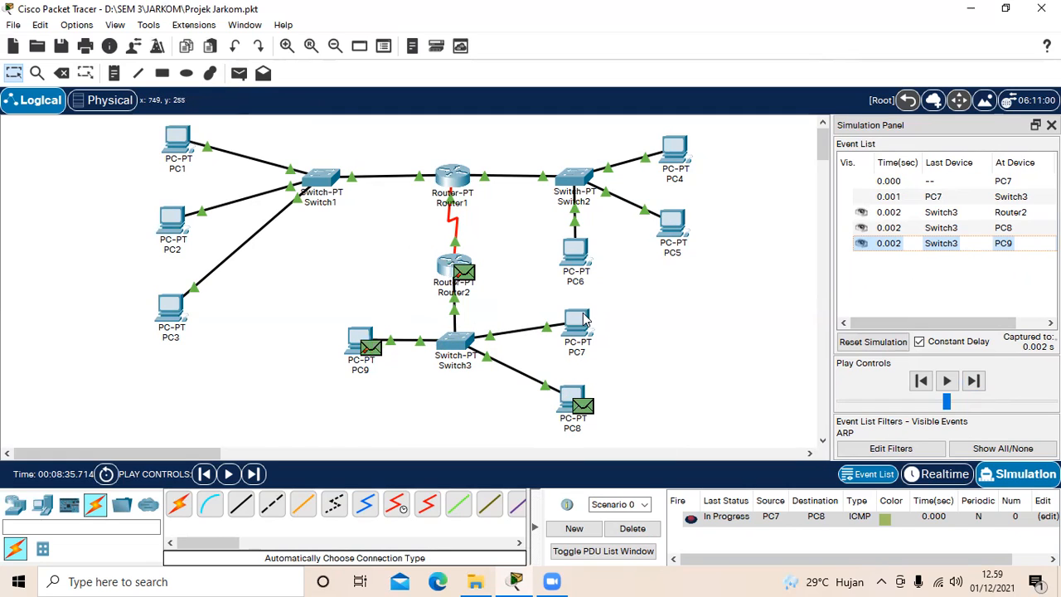
pyautogui.click(974, 380)
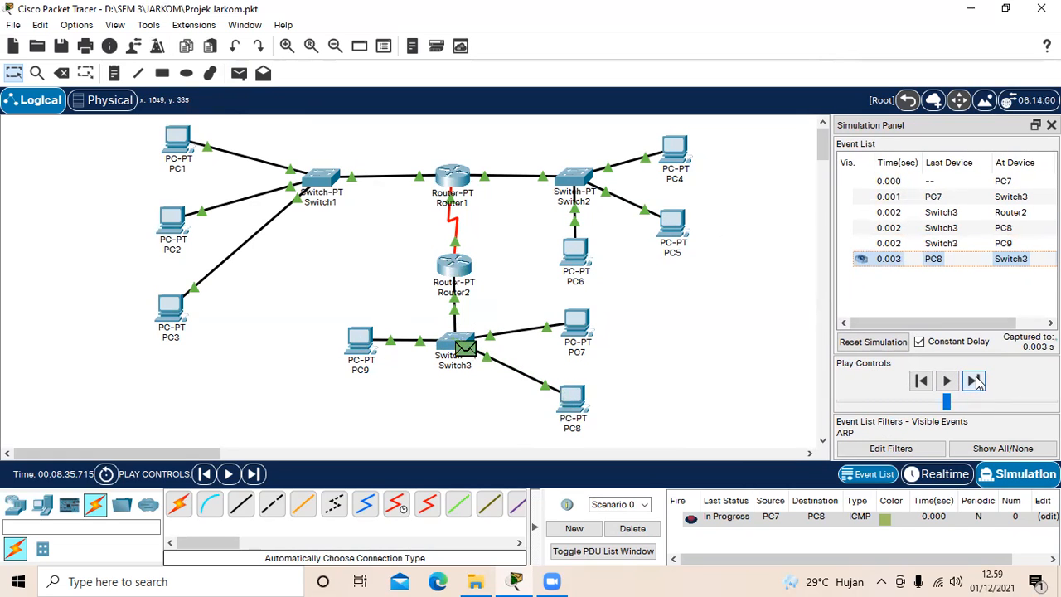
pyautogui.click(975, 380)
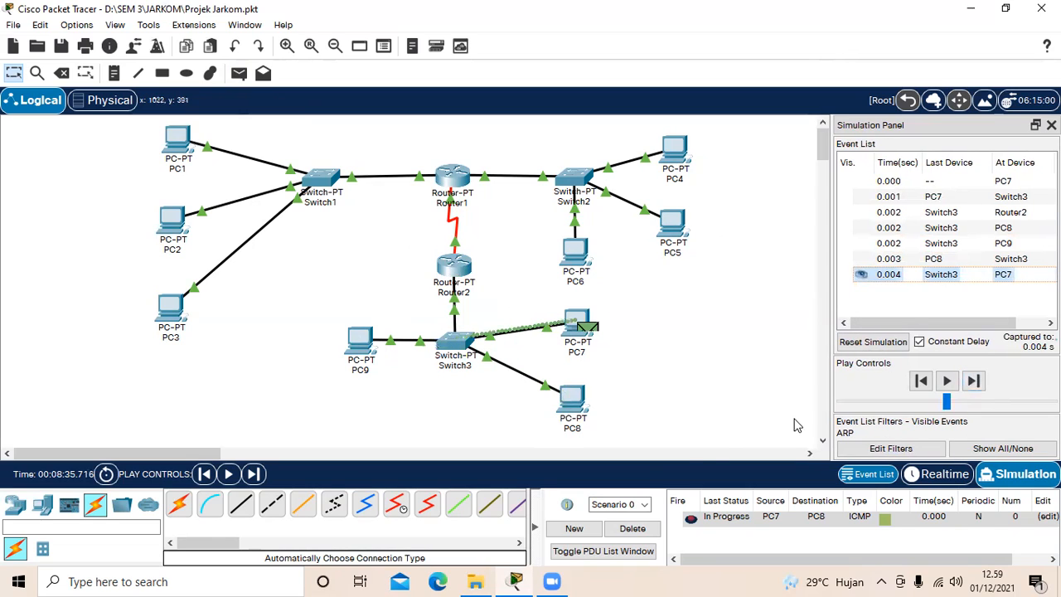
pyautogui.click(634, 529)
# Step: Add a simple PDU sent from PC7 to PC9
pyautogui.click(239, 73)
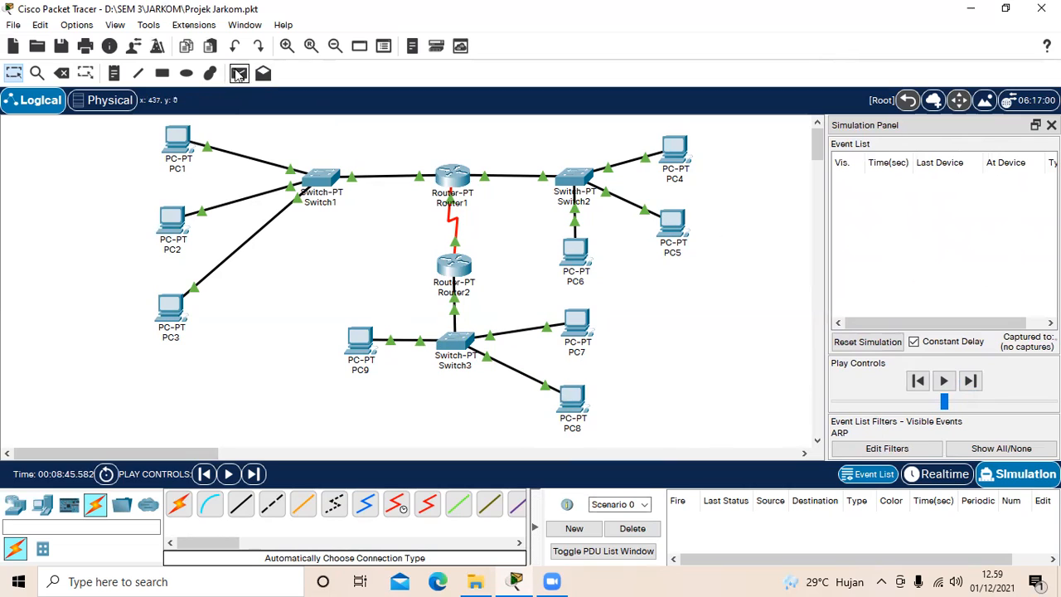
pyautogui.click(576, 321)
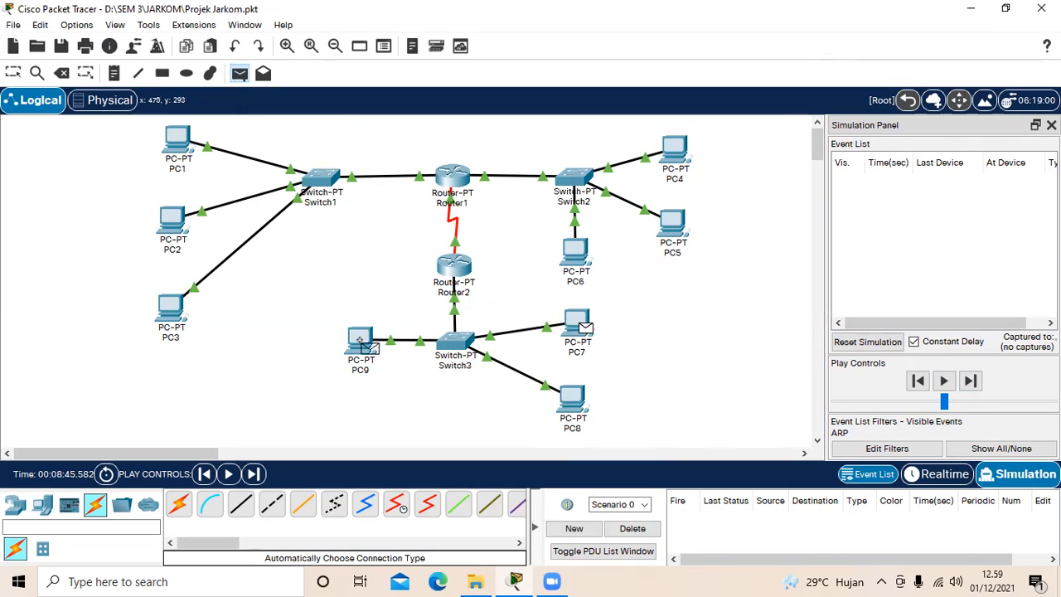
pyautogui.click(360, 340)
# Step: Step through the ARP exchange between PC7 and PC9 until the reply returns to PC7, and delete the scenario
pyautogui.click(975, 381)
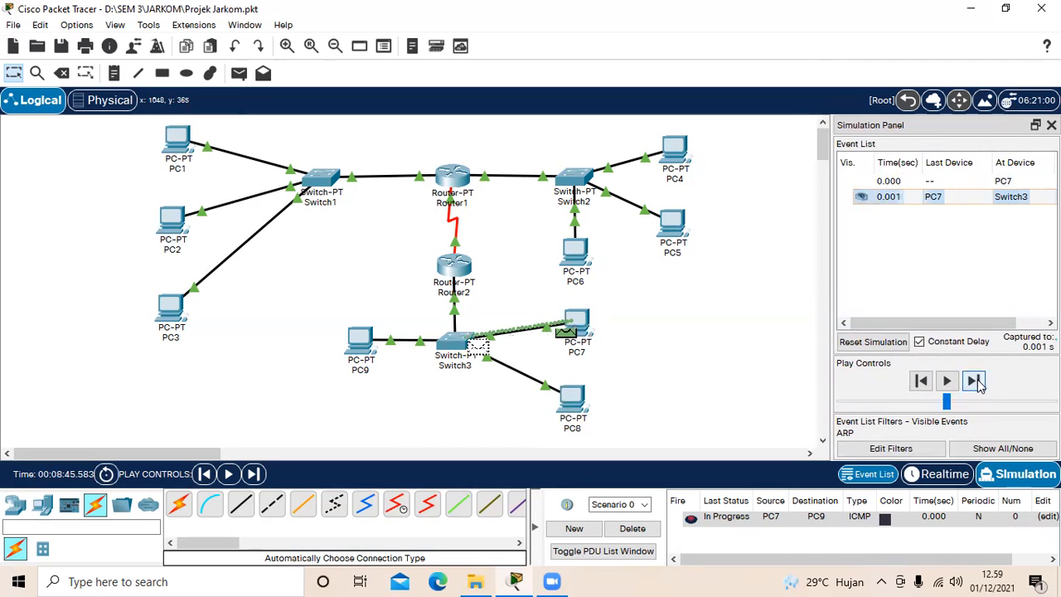
pyautogui.click(975, 381)
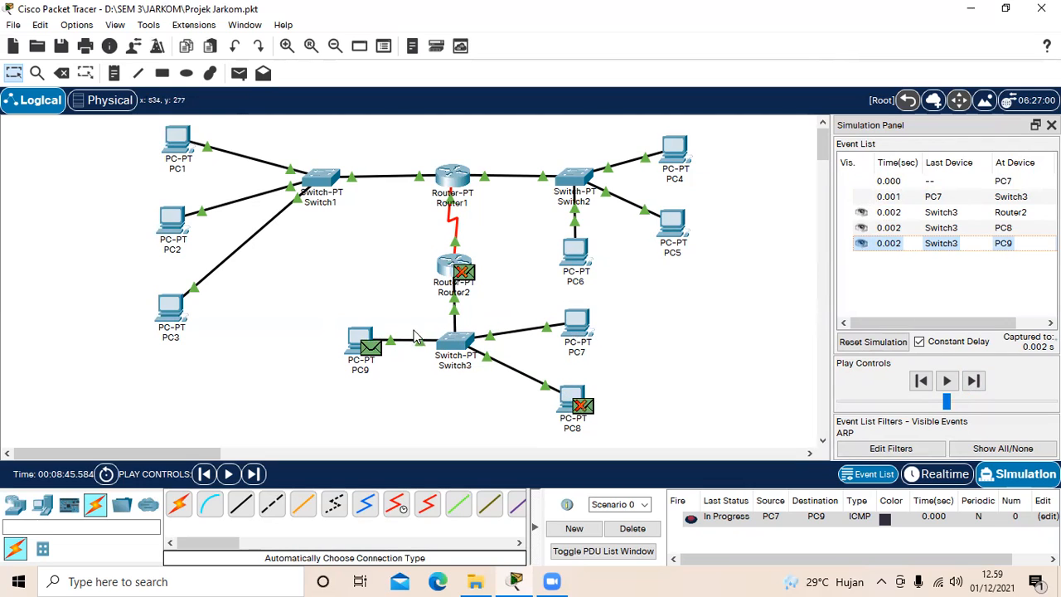
pyautogui.click(975, 381)
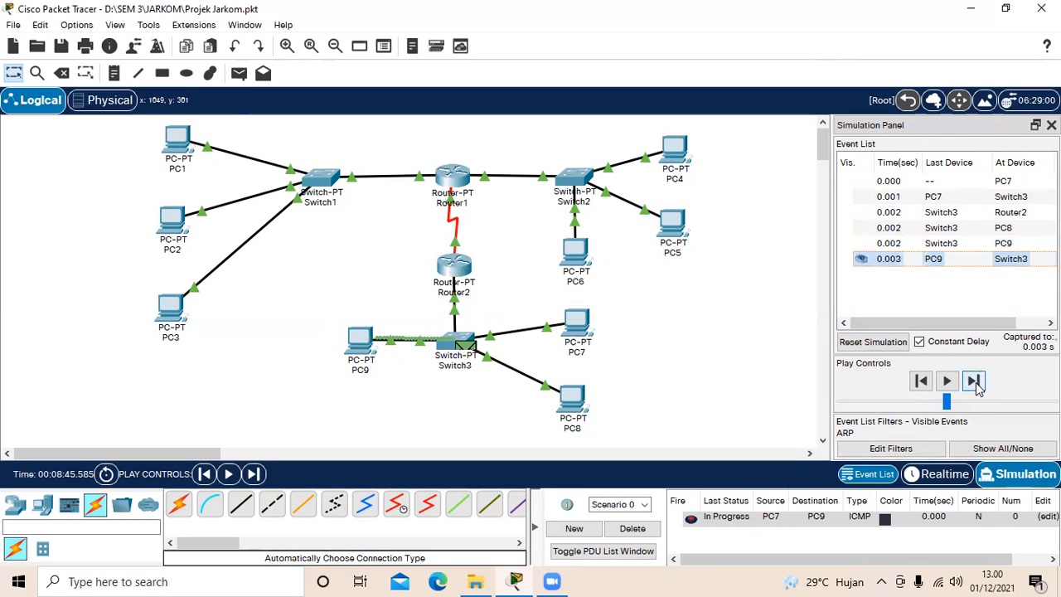
pyautogui.click(975, 381)
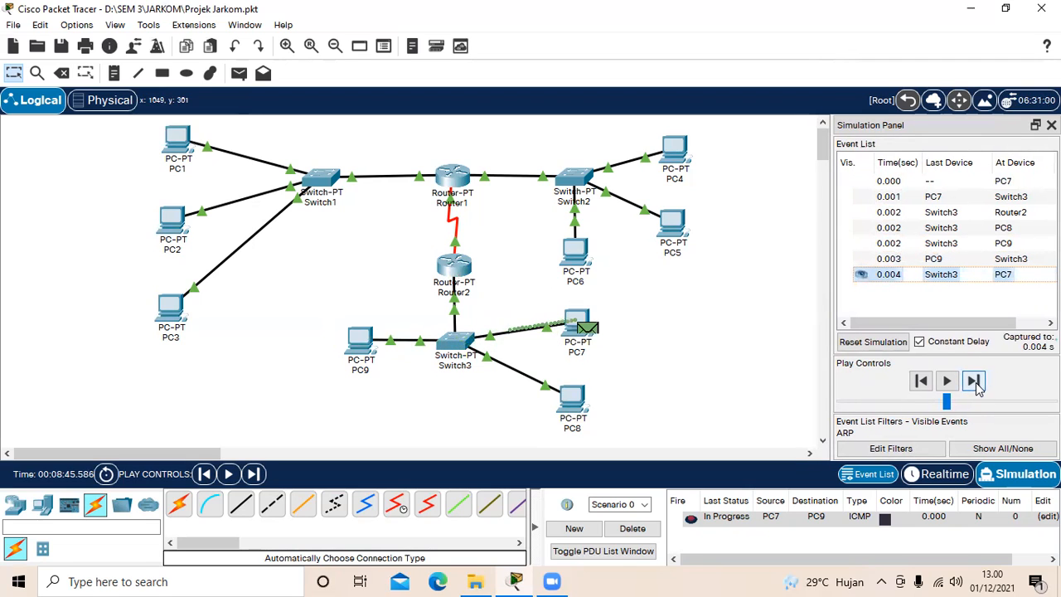
pyautogui.click(635, 529)
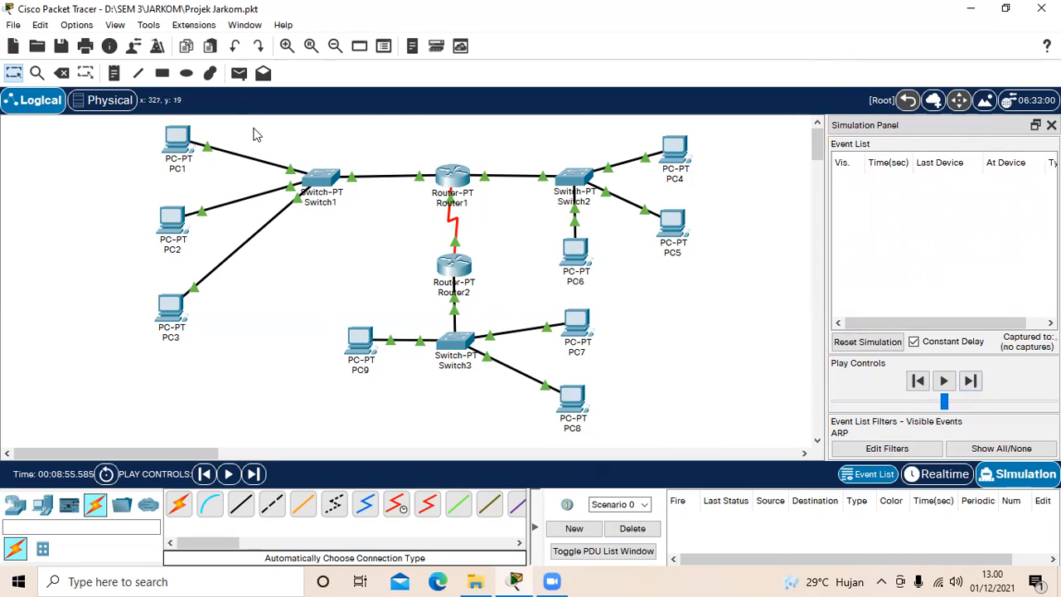
# Step: Add a simple PDU sent from PC9 to PC8
pyautogui.click(239, 74)
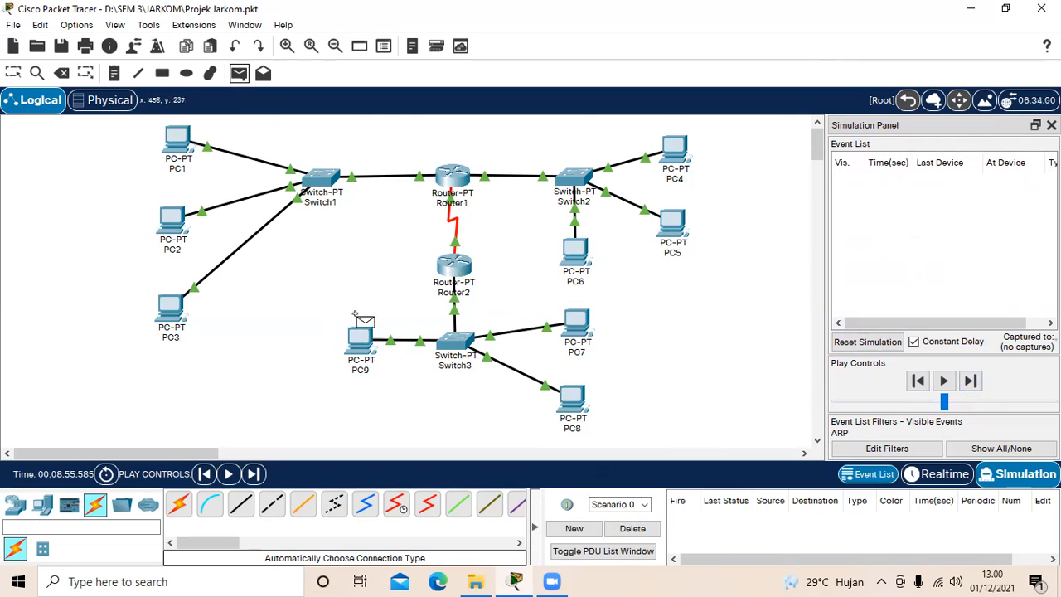
pyautogui.click(359, 336)
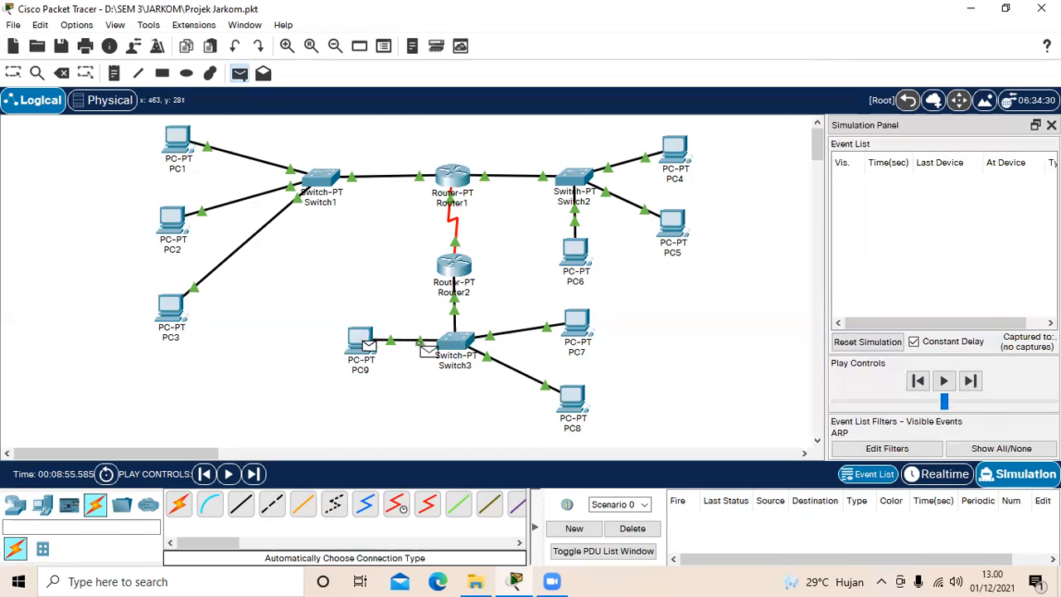
pyautogui.click(570, 400)
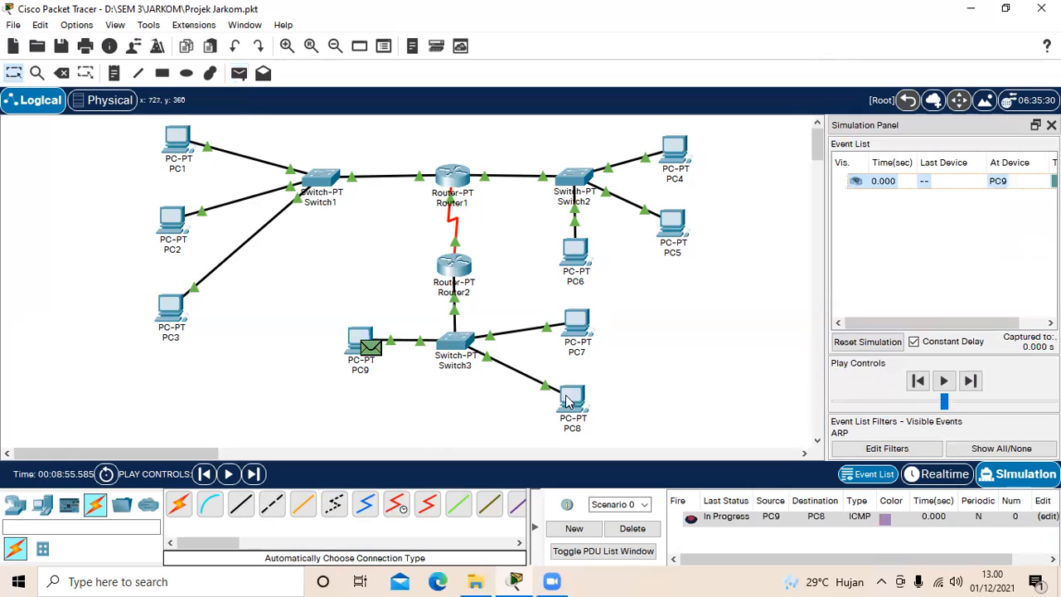
# Step: Step through the ARP exchange between PC9 and PC8 until the reply returns to PC9, and delete the scenario
pyautogui.click(976, 381)
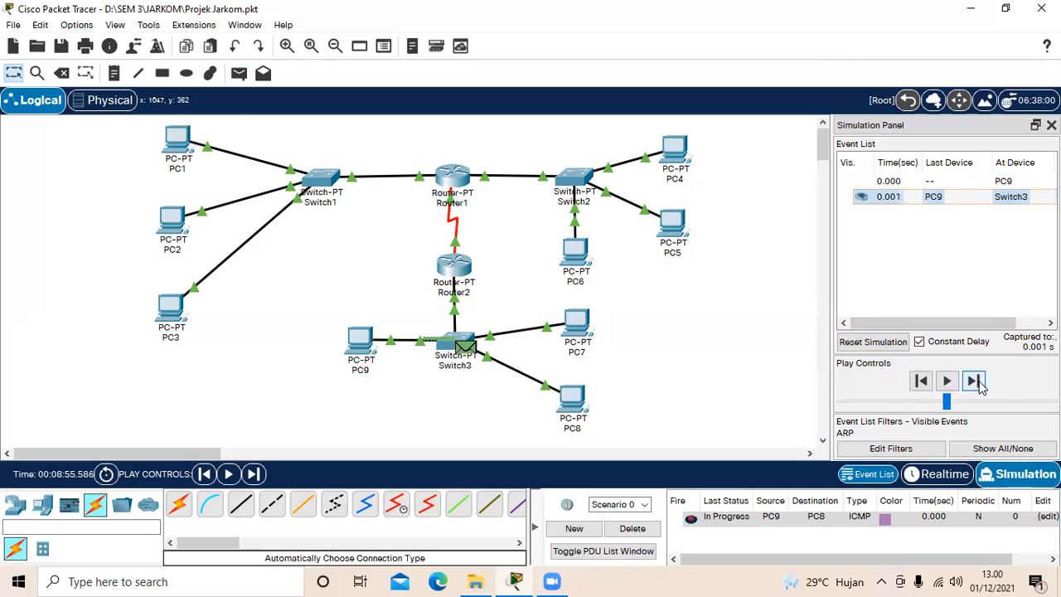
pyautogui.click(977, 381)
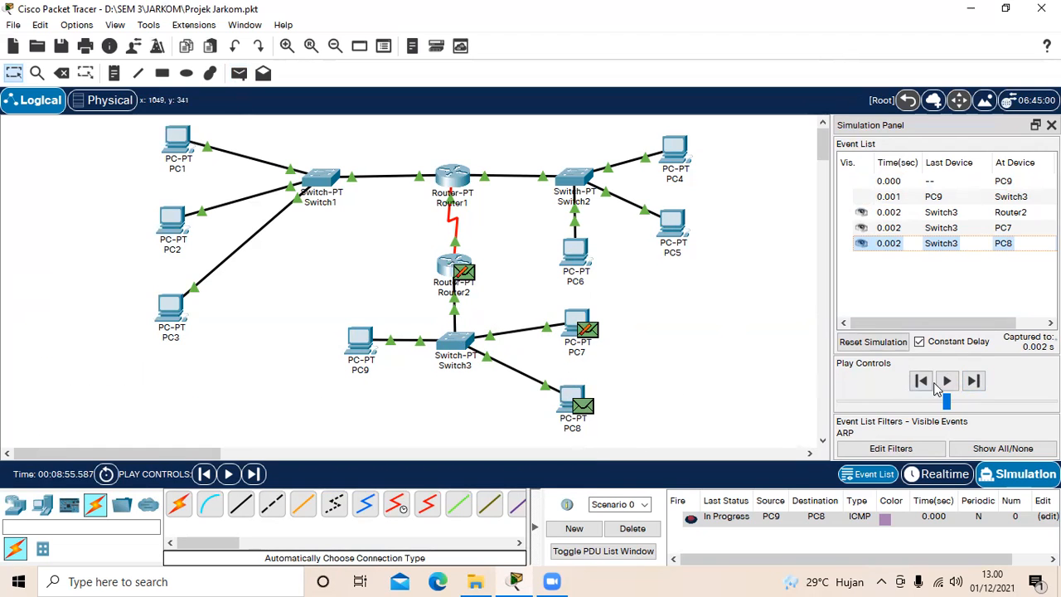
pyautogui.click(975, 381)
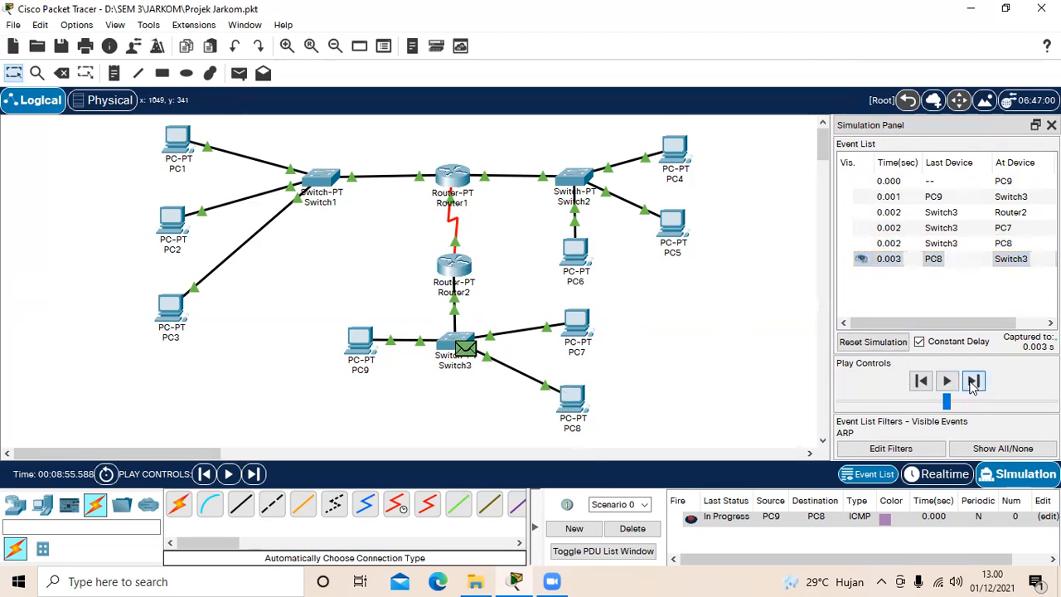
pyautogui.click(974, 381)
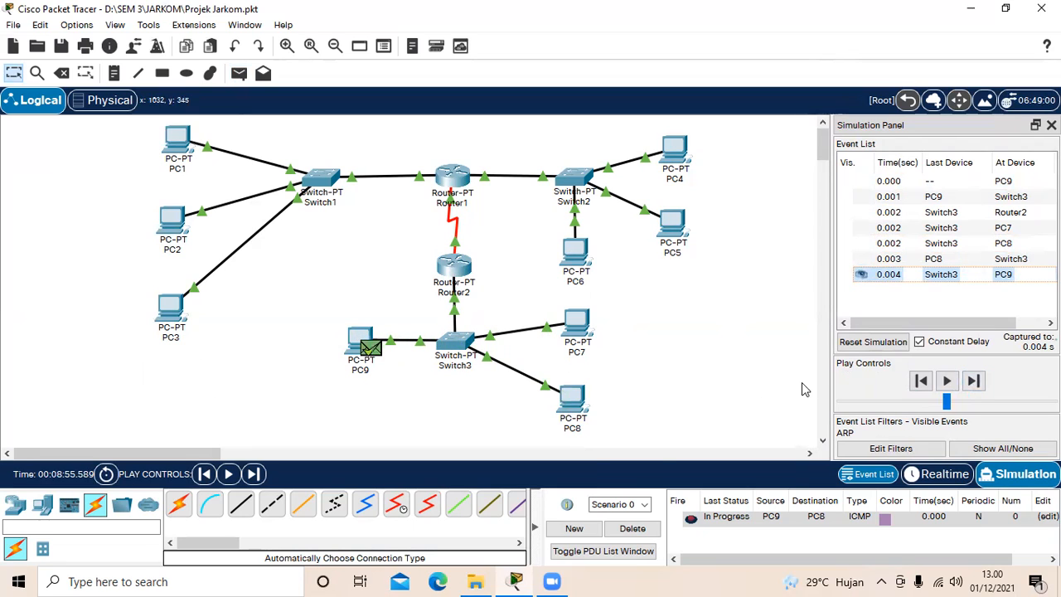
pyautogui.click(633, 530)
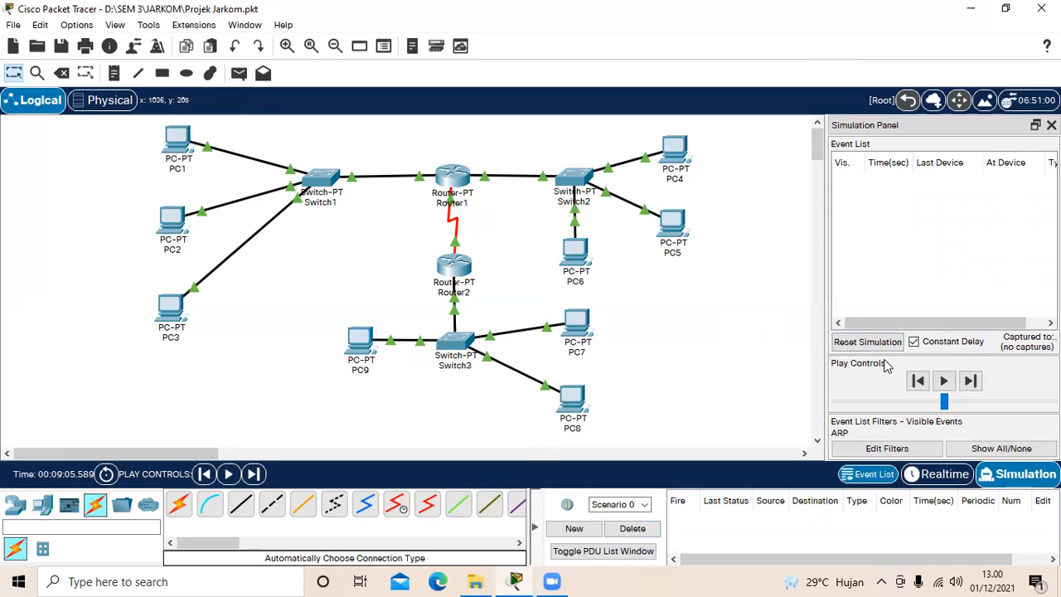
# Step: Switch to realtime mode and run tracert 192.168.12.2 from PC1's command prompt
pyautogui.click(937, 477)
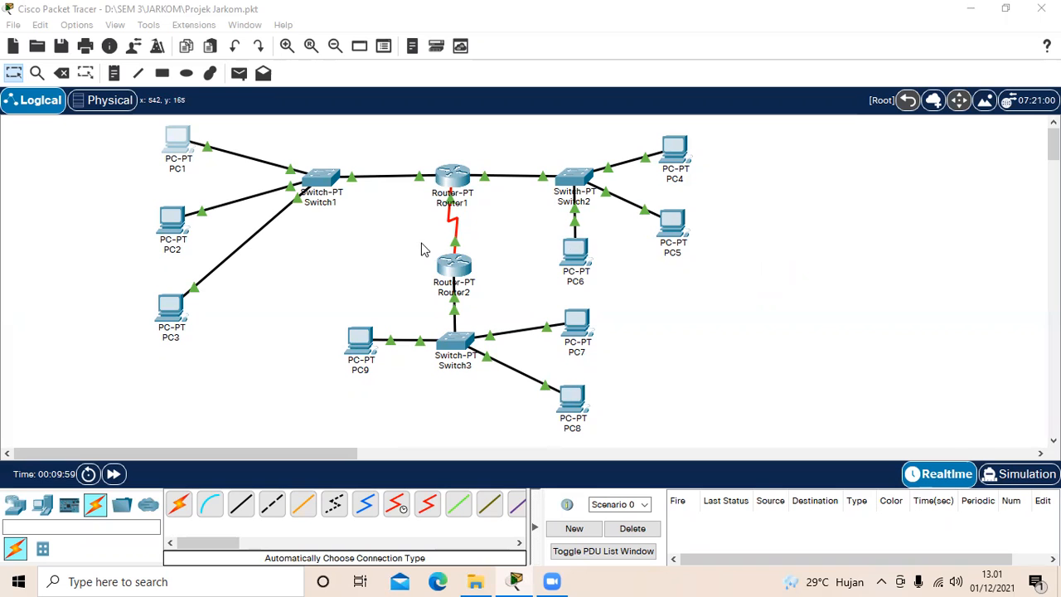
pyautogui.click(181, 142)
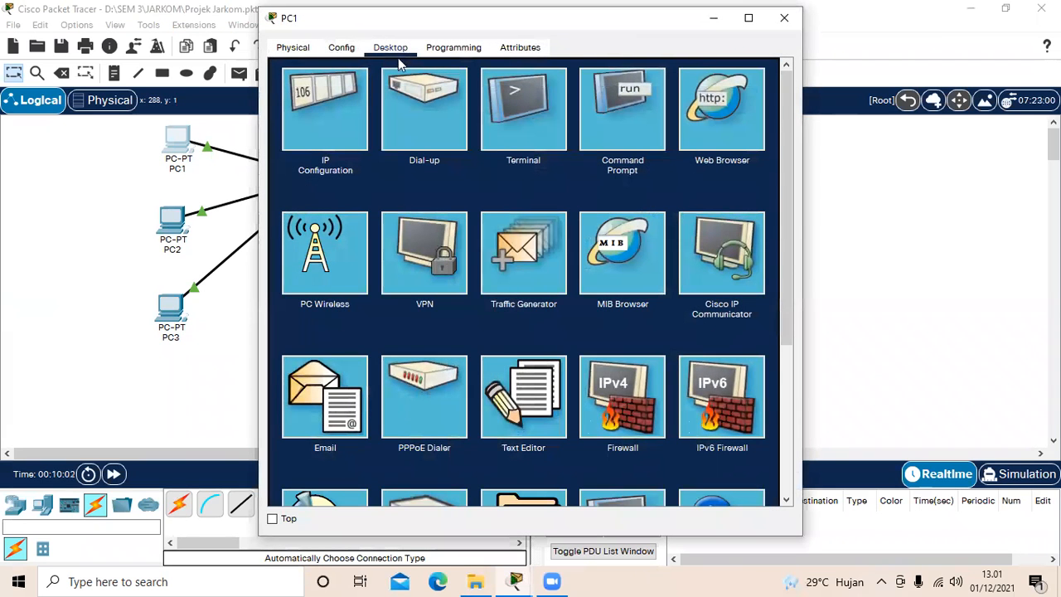
pyautogui.click(627, 113)
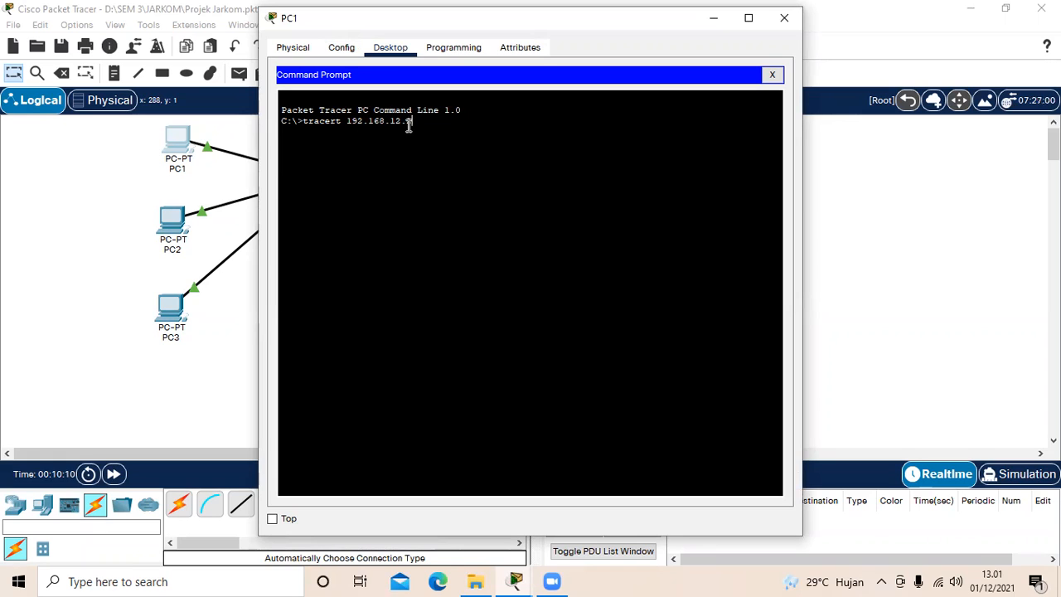
pyautogui.press('Return')
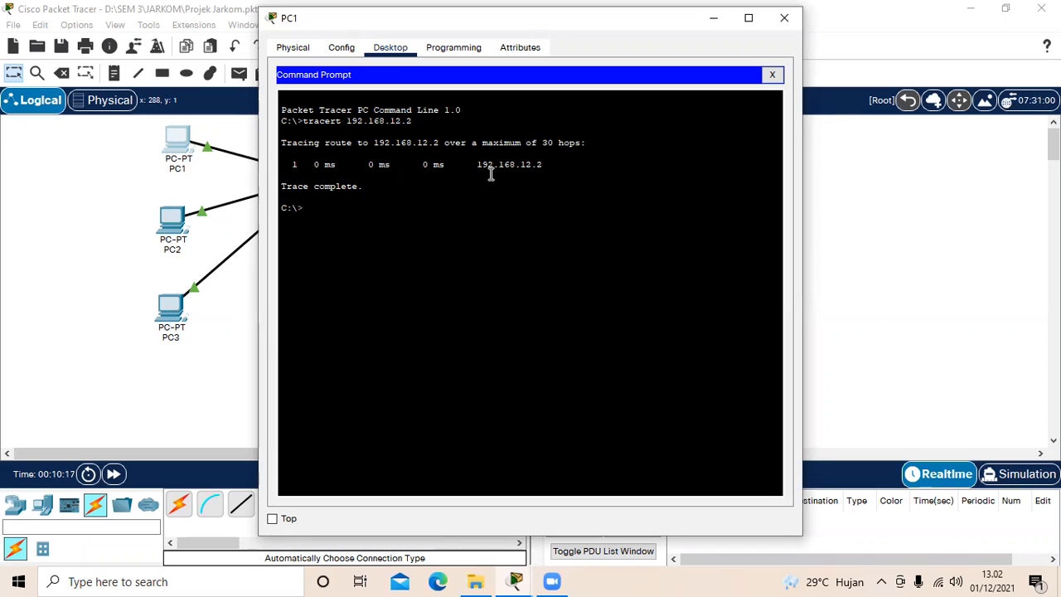
# Step: Trace the route from PC1 to 192.168.12.3 with tracert, and close PC1's window
pyautogui.write('tracert')
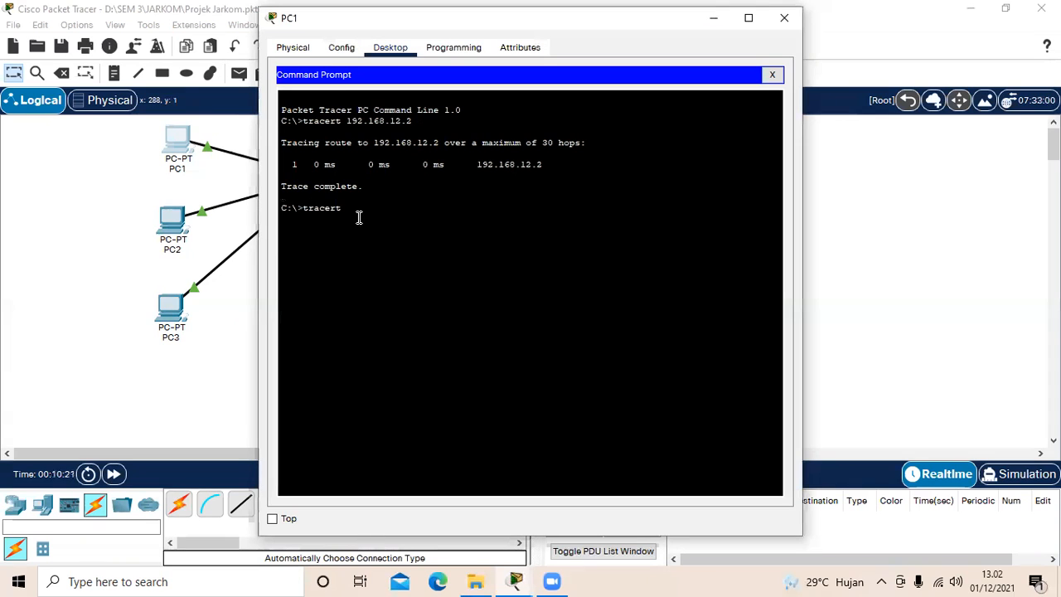
pyautogui.write(' 192.168')
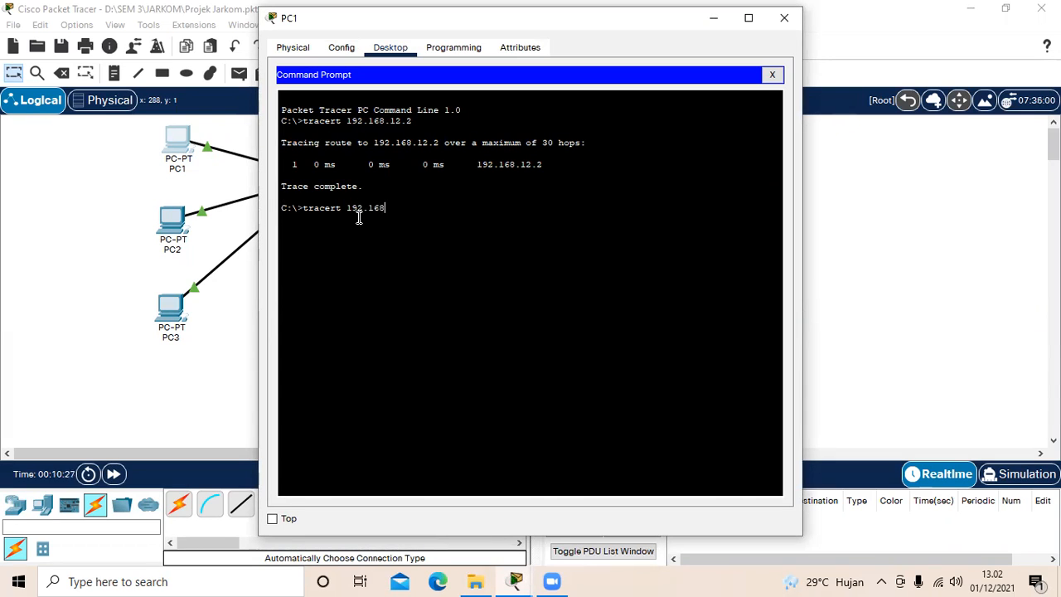
pyautogui.write('.12.3')
pyautogui.press('Return')
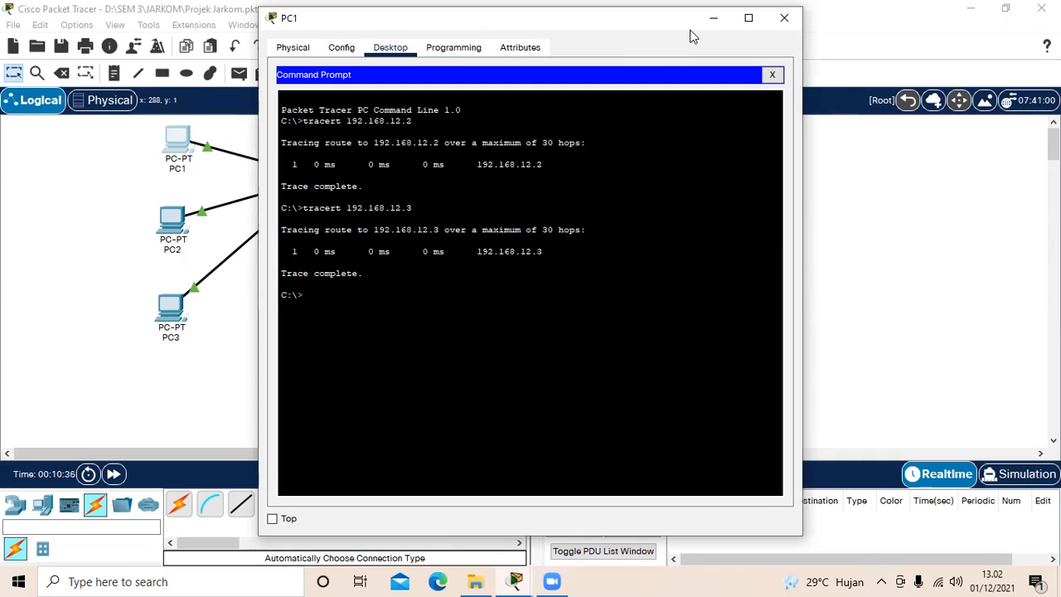
pyautogui.click(785, 18)
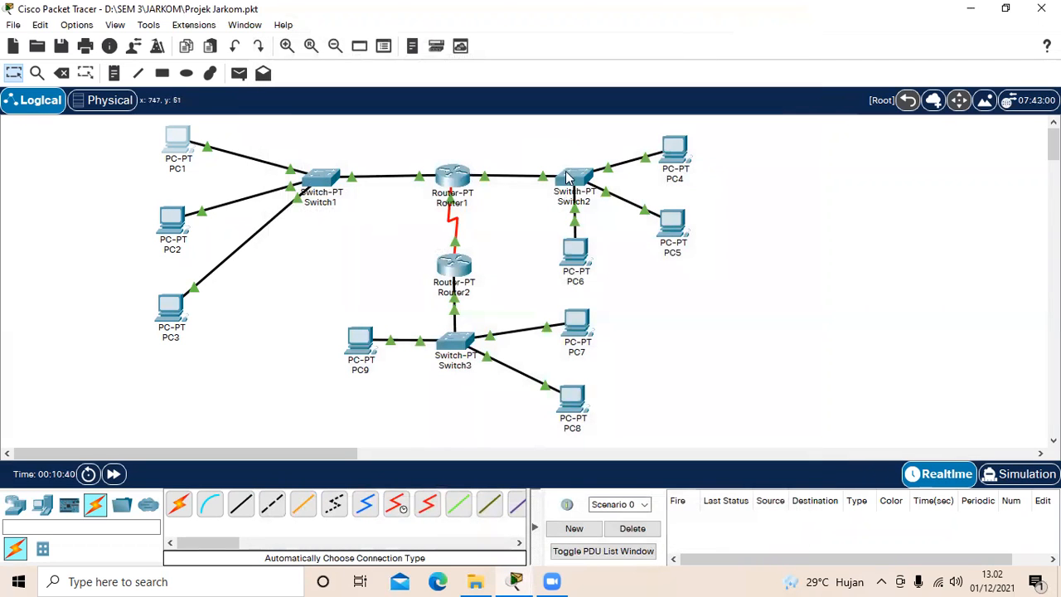
# Step: Open PC4's command prompt, run tracert 192.168.12.66, and check the hop address in the output
pyautogui.click(681, 160)
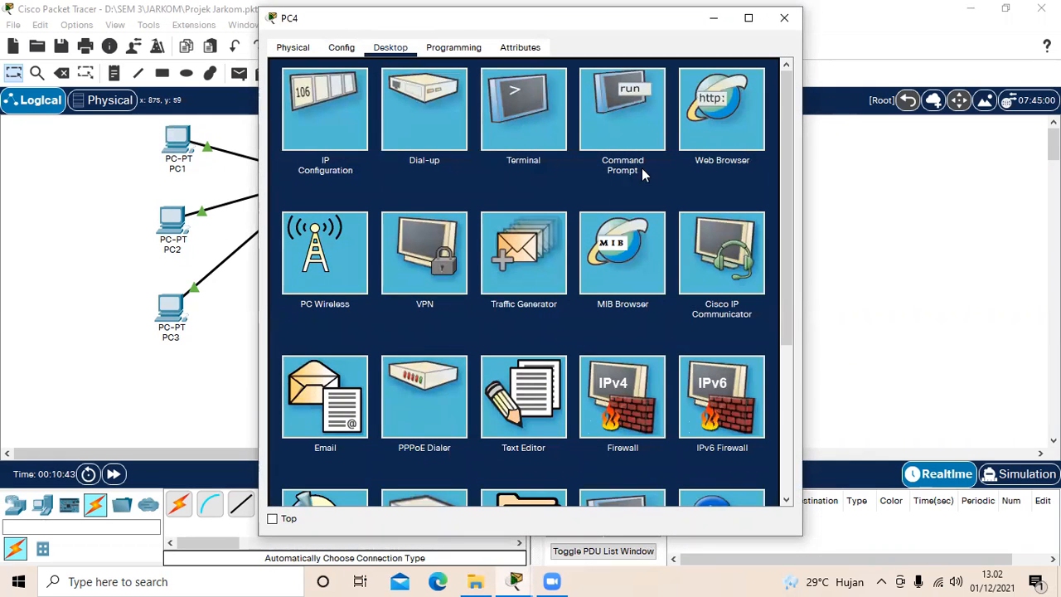
pyautogui.click(640, 96)
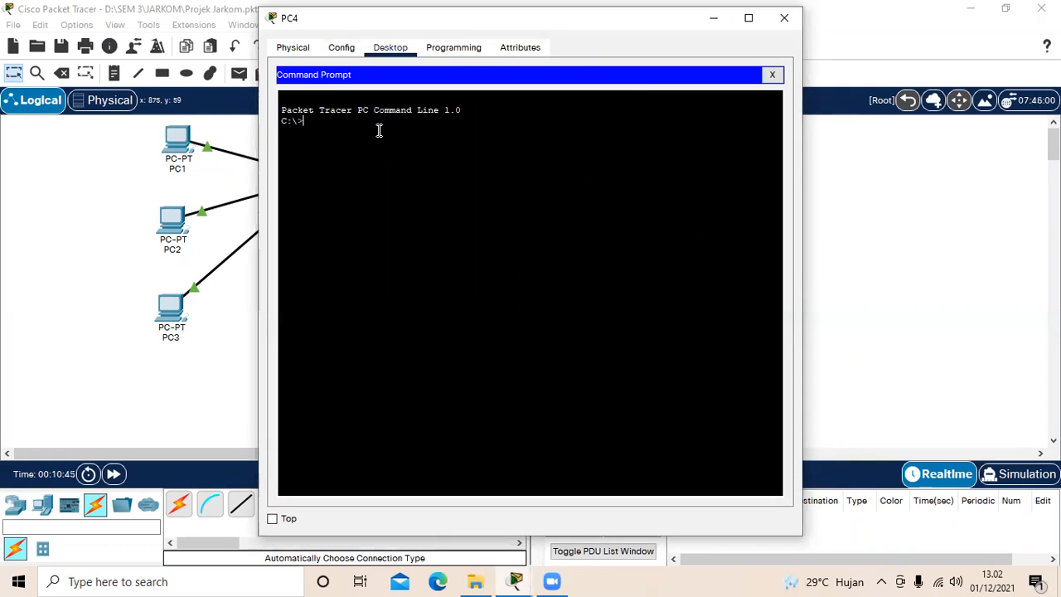
pyautogui.write('tracert')
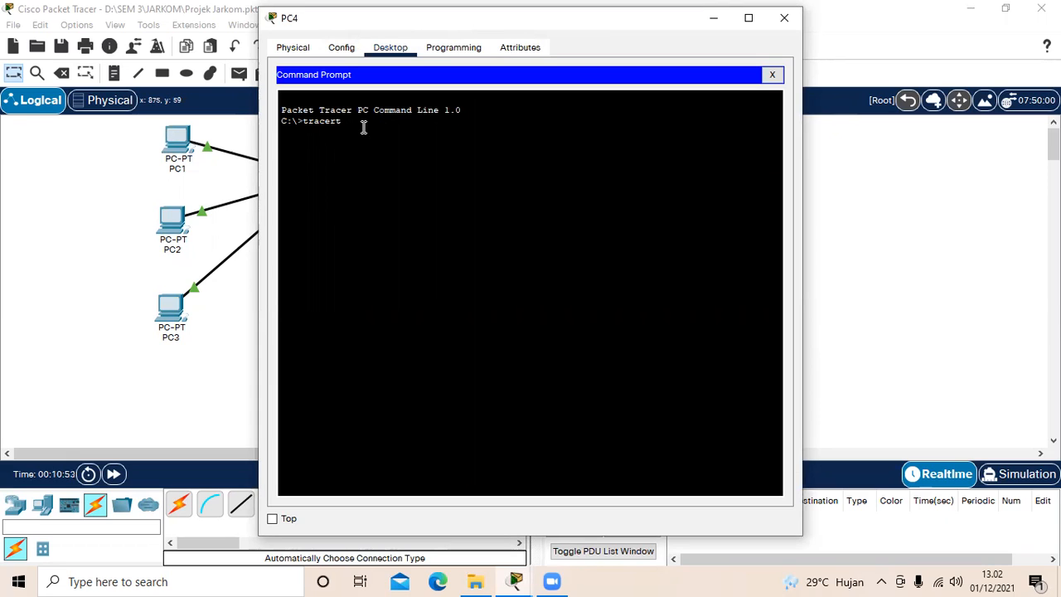
pyautogui.write(' 192.168.12.66')
pyautogui.press('Return')
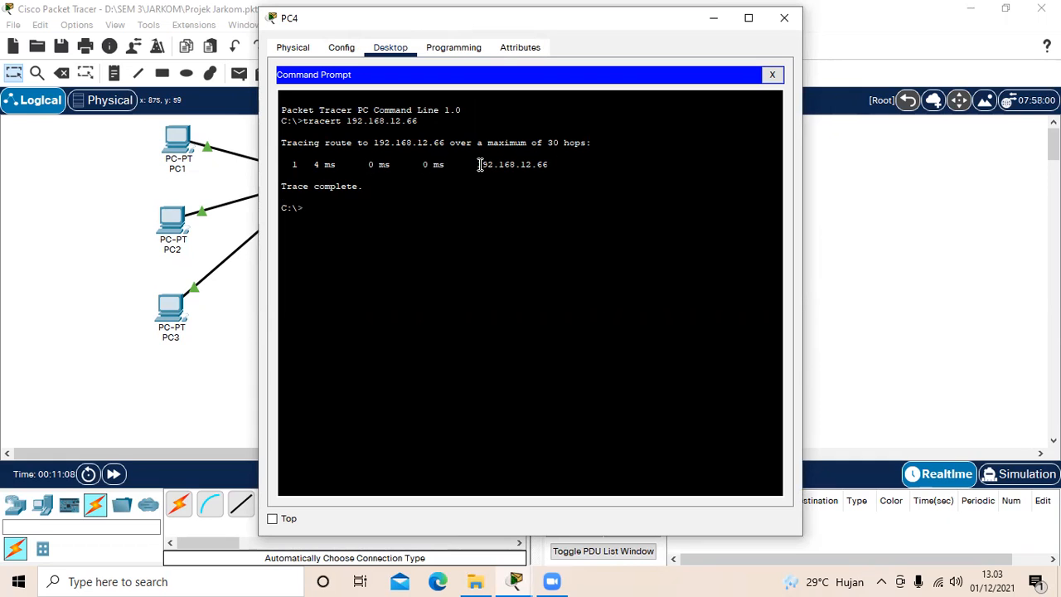
pyautogui.moveTo(479, 164); pyautogui.dragTo(547, 174)
pyautogui.click(550, 176)
# Step: Trace the route from PC4 to 192.168.12.67, check the hop address, and close PC4's window
pyautogui.write('tracert')
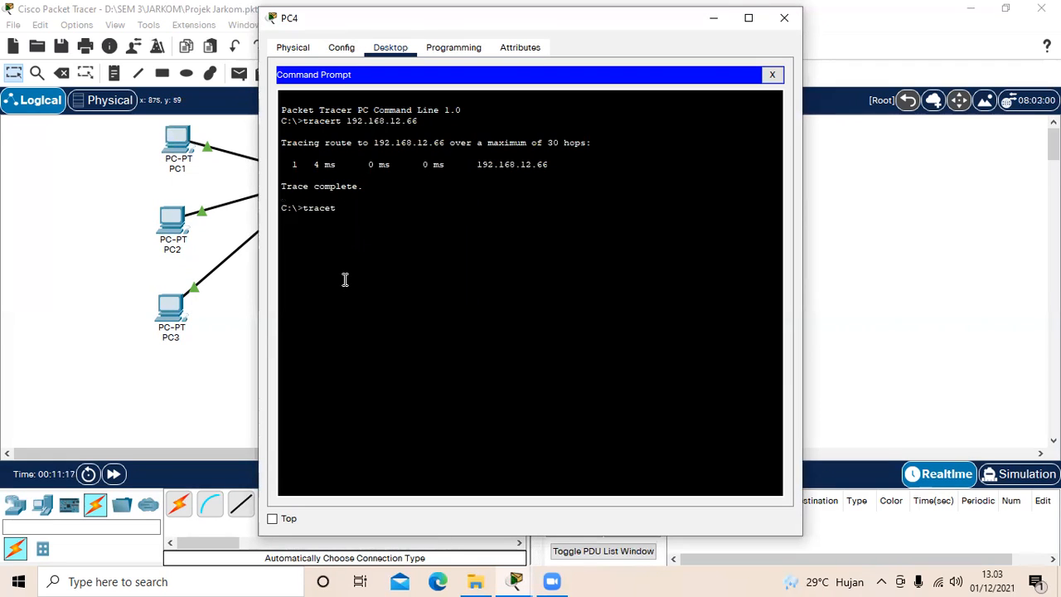
pyautogui.write('rt 192.168')
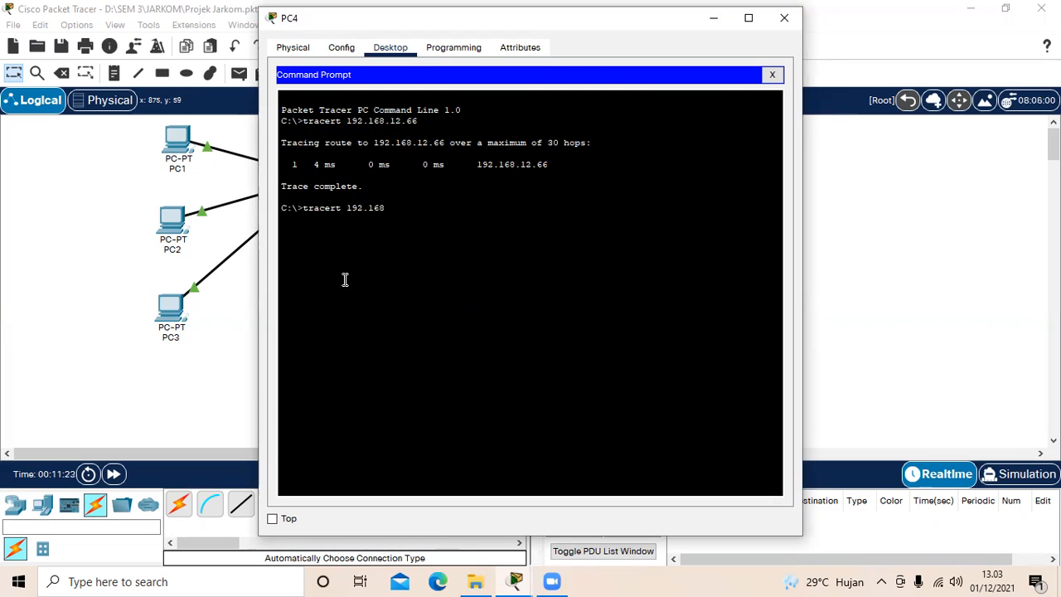
pyautogui.write('.12.67')
pyautogui.press('Return')
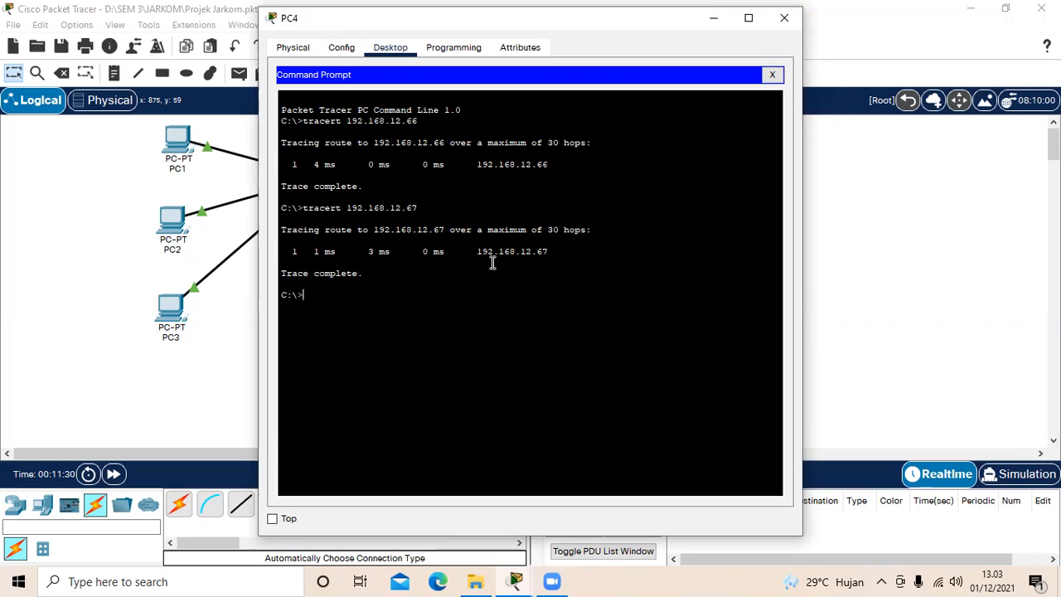
pyautogui.moveTo(479, 253); pyautogui.dragTo(559, 256)
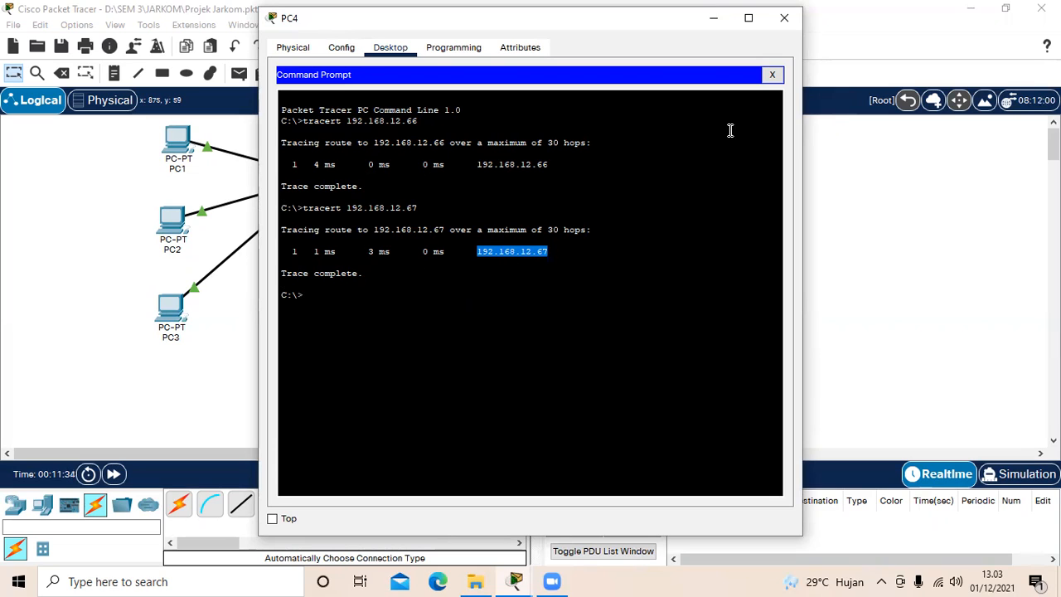
pyautogui.click(648, 209)
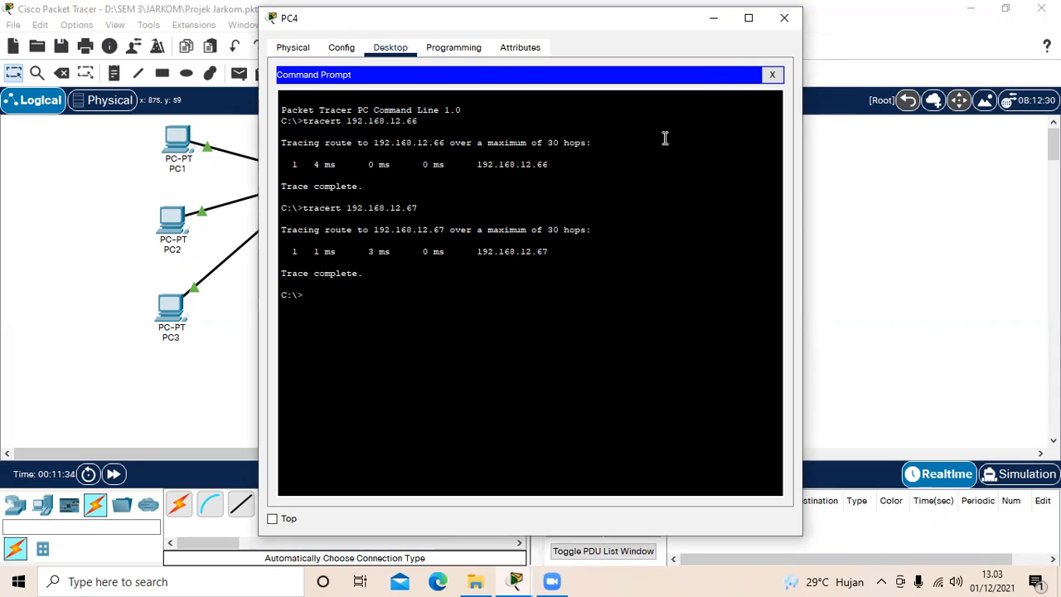
pyautogui.click(780, 20)
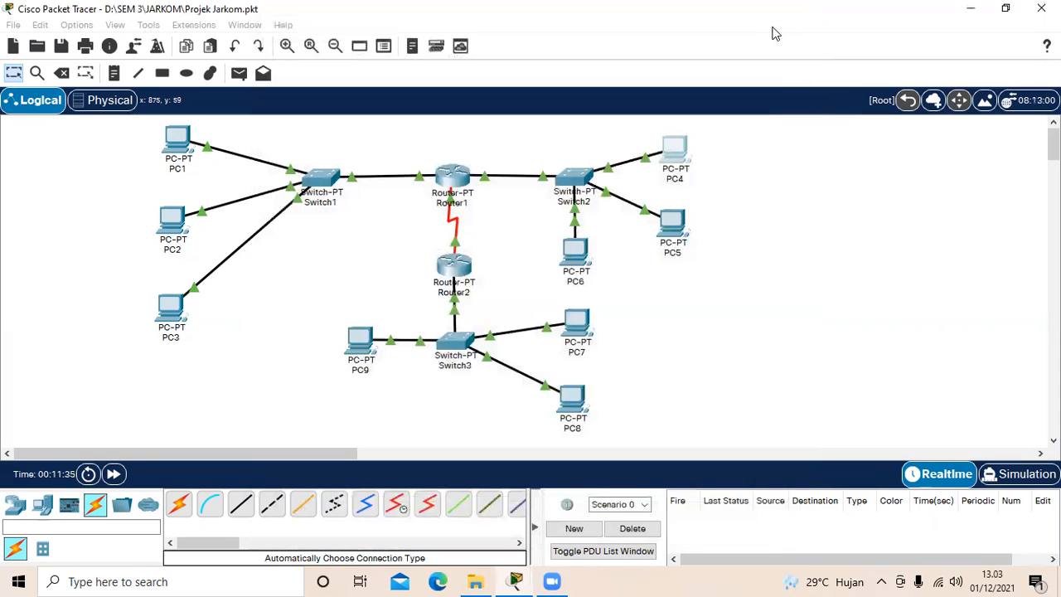
# Step: Open PC7's command prompt, run tracert 192.168.12.152, and check the hop address in the output
pyautogui.click(581, 323)
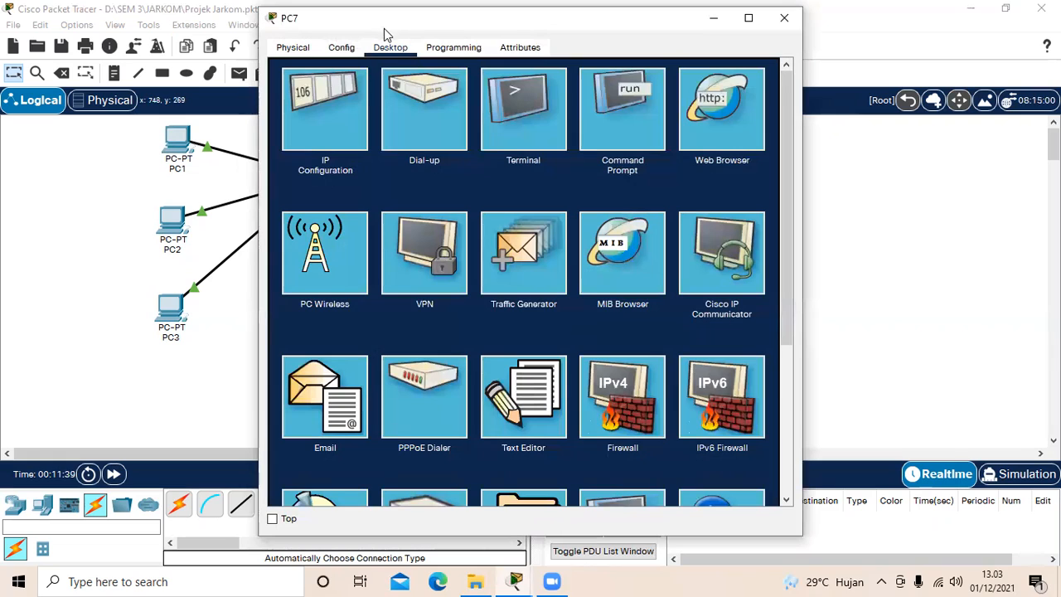
pyautogui.click(609, 121)
pyautogui.write('trace')
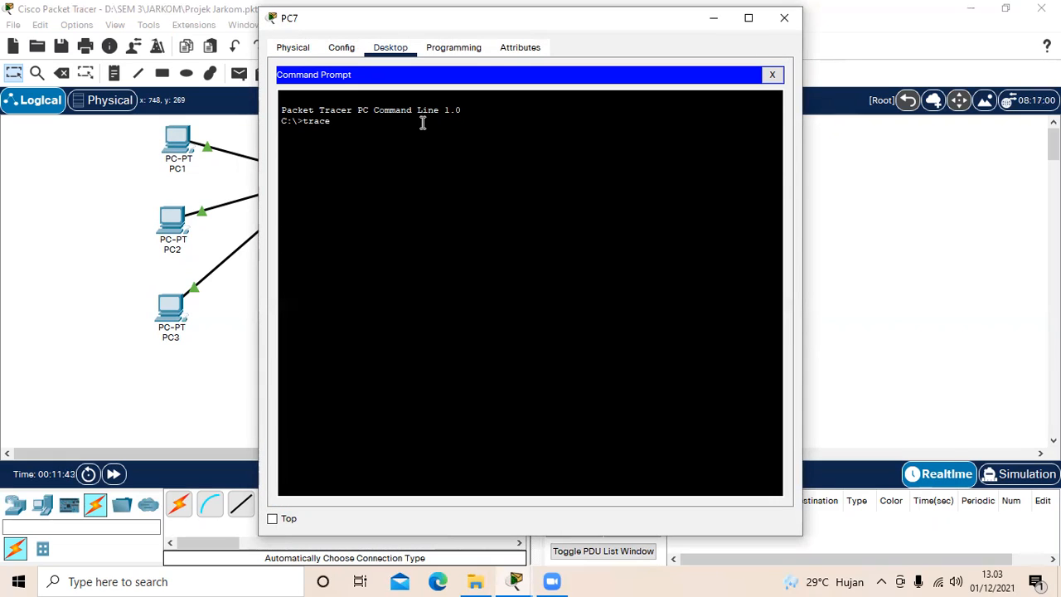
pyautogui.write('rt 192.168.12.152')
pyautogui.press('Return')
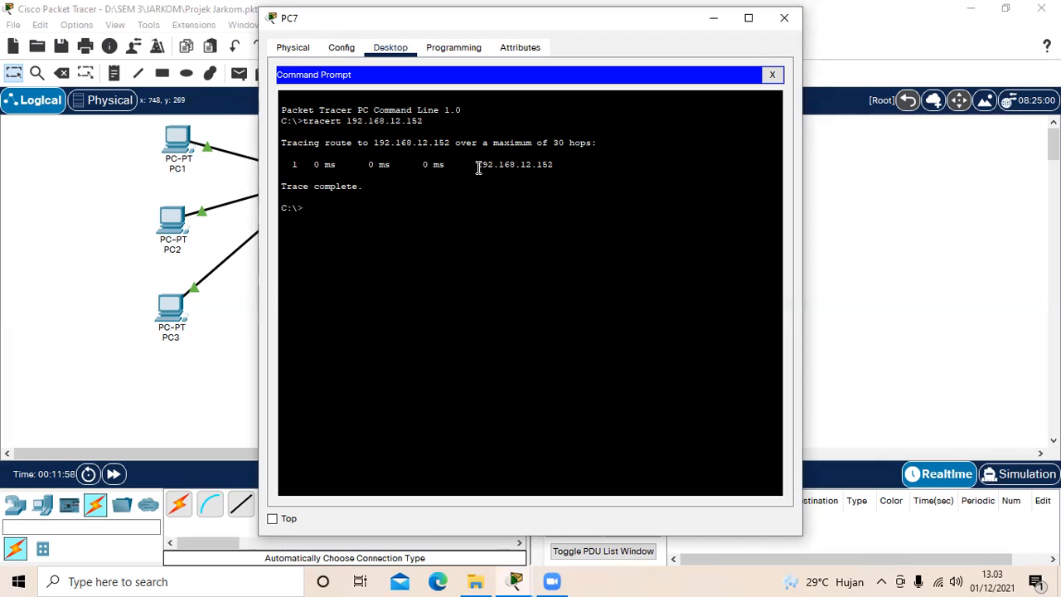
pyautogui.moveTo(478, 167); pyautogui.dragTo(554, 167)
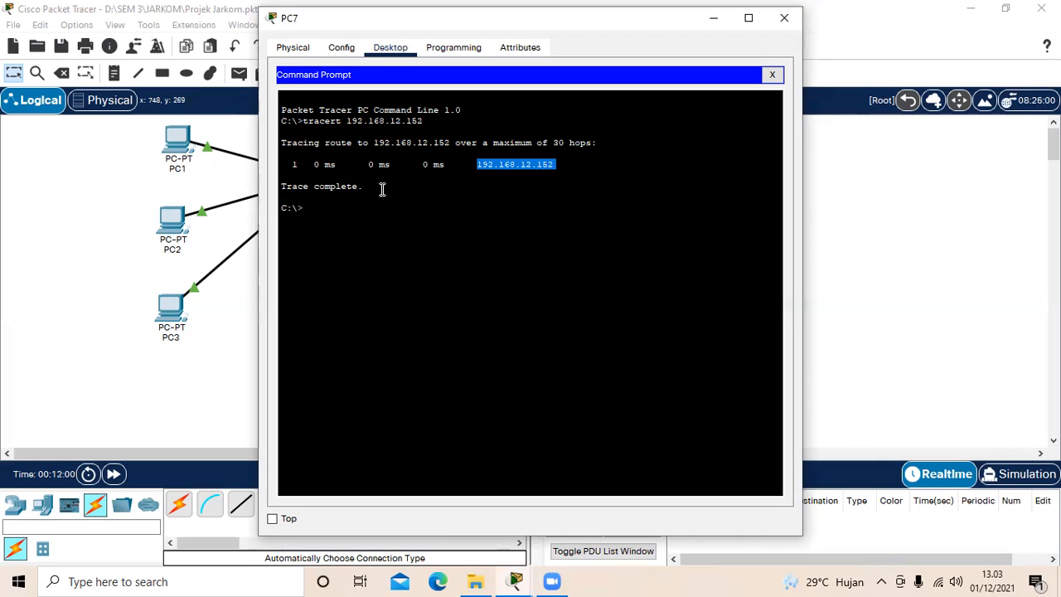
# Step: Trace the route from PC7 to 192.168.12.153, check the trace output, and close PC7's window
pyautogui.click(348, 204)
pyautogui.write('tracert ')
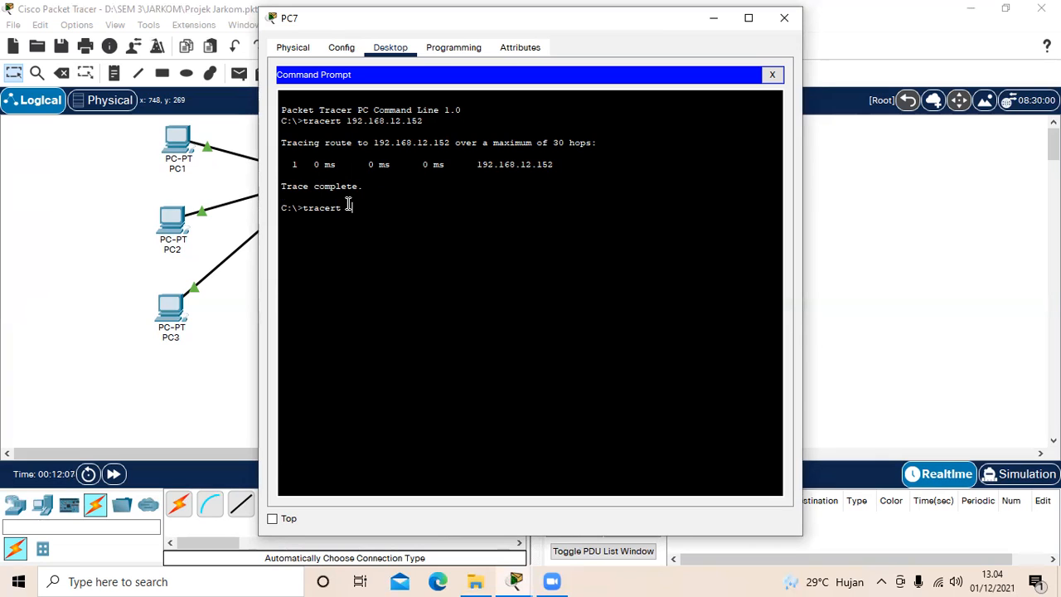
pyautogui.write('192.168.12.153')
pyautogui.press('Return')
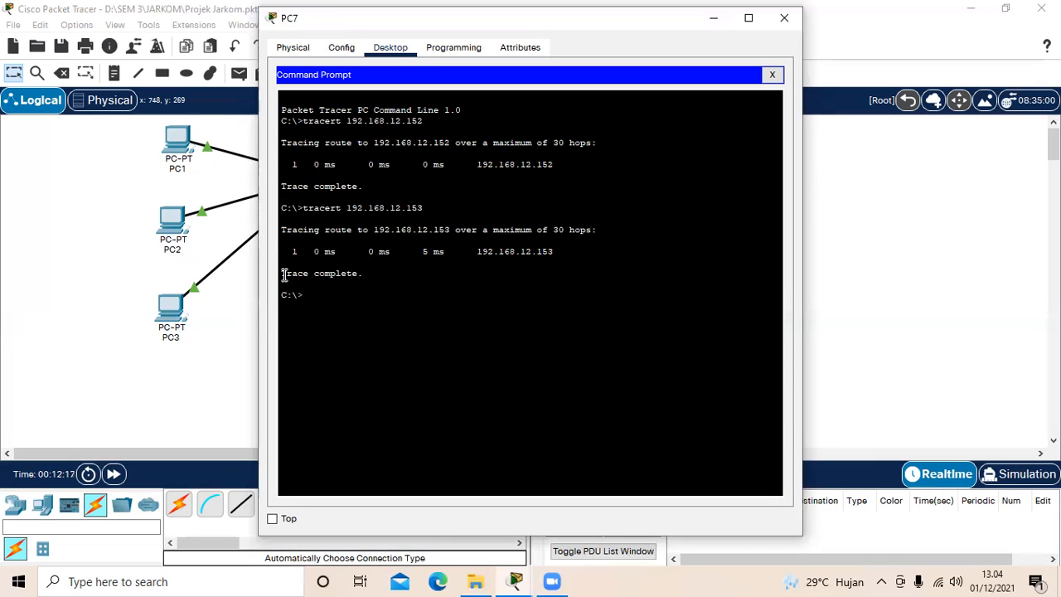
pyautogui.moveTo(281, 275); pyautogui.dragTo(376, 280)
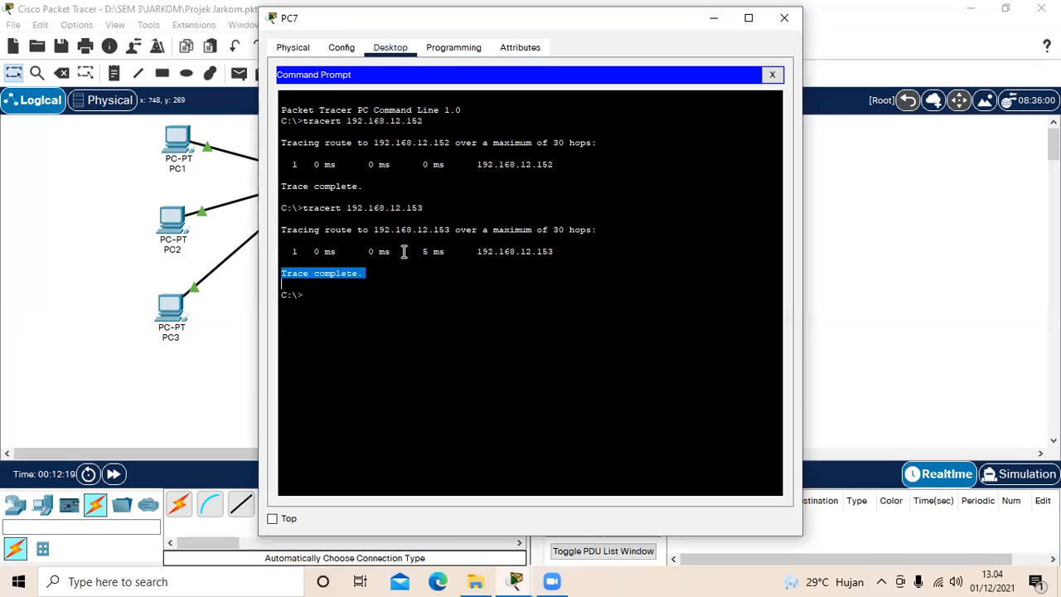
pyautogui.moveTo(476, 251); pyautogui.dragTo(586, 256)
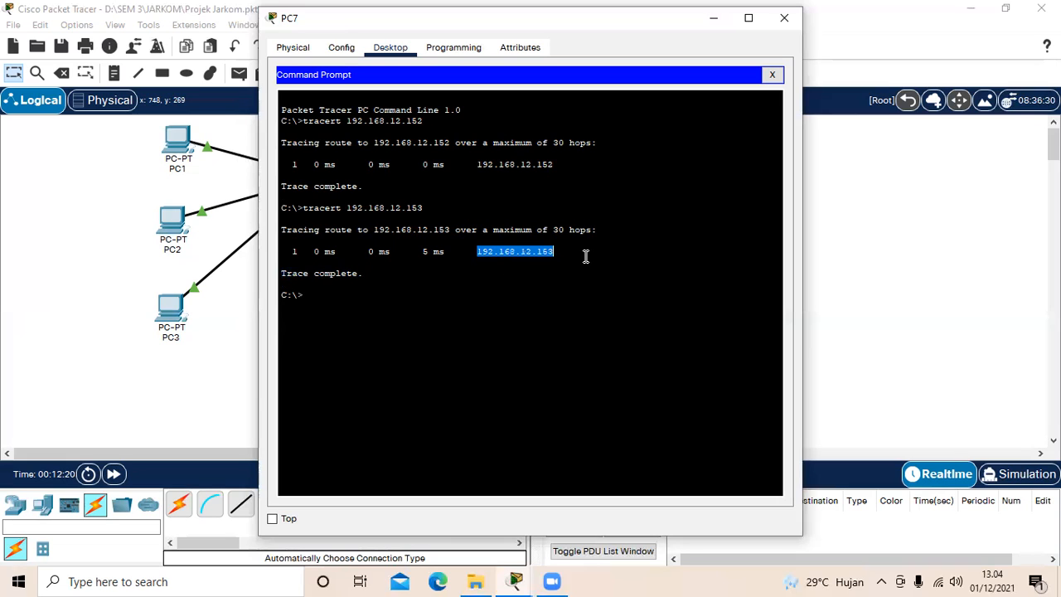
pyautogui.click(585, 256)
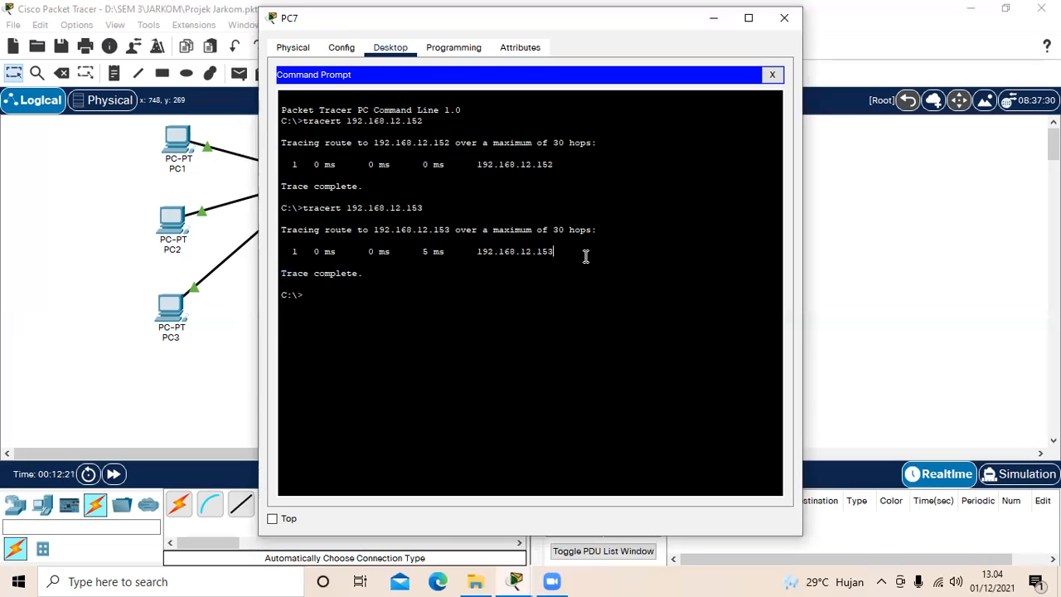
pyautogui.click(781, 20)
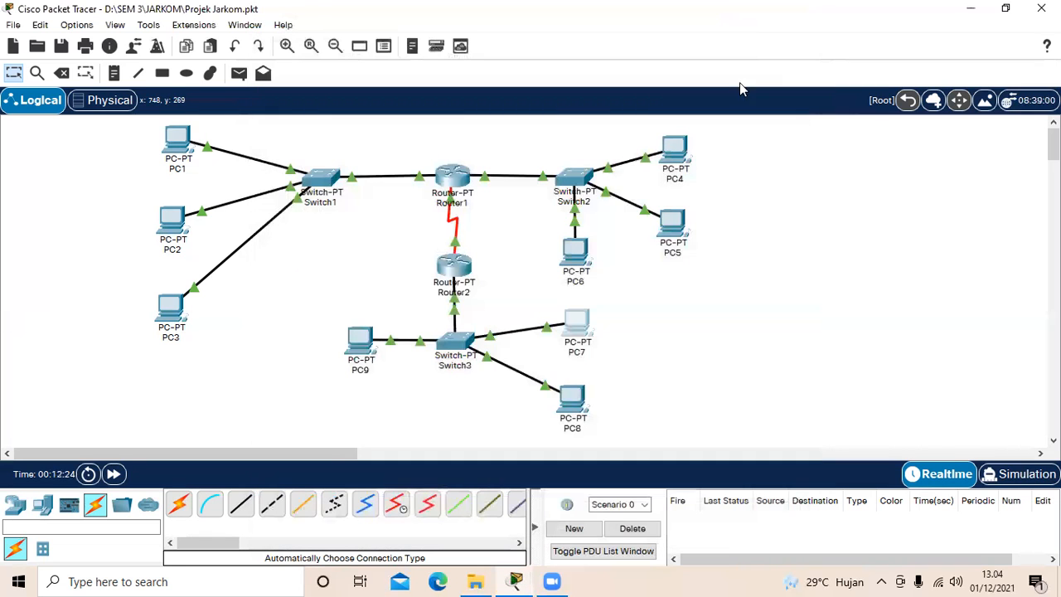